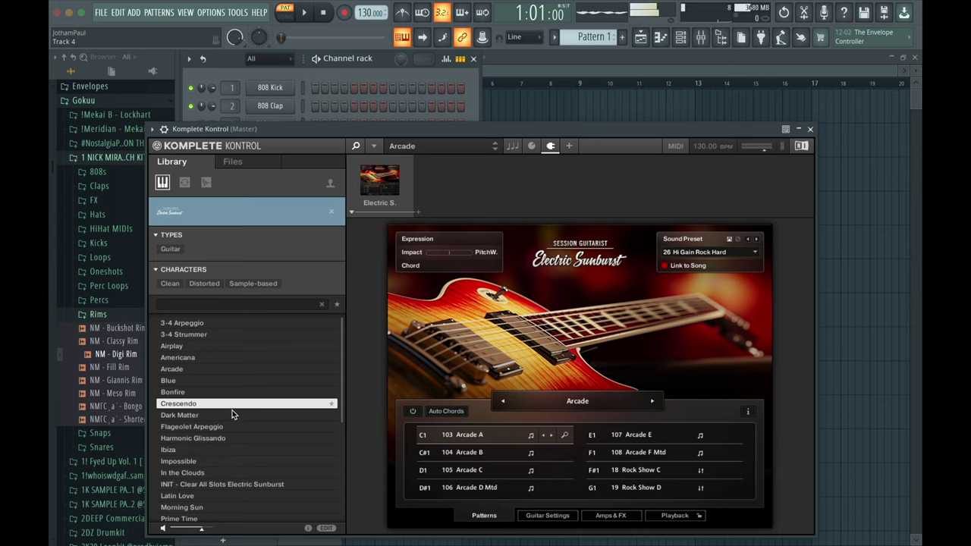
Preview the Electric Sunburst presets Dark Matter, Flageolet Arpeggio, Harmonic Glissando, Ibiza, Impossible, In the Clouds and Latin Love
{"action": "left_click", "coordinate": [232, 414]}
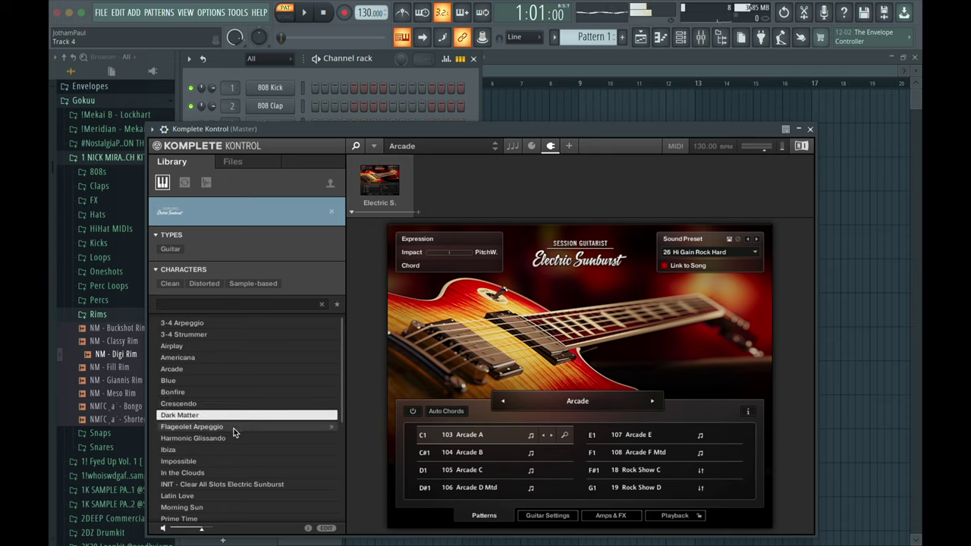
{"action": "left_click", "coordinate": [234, 427]}
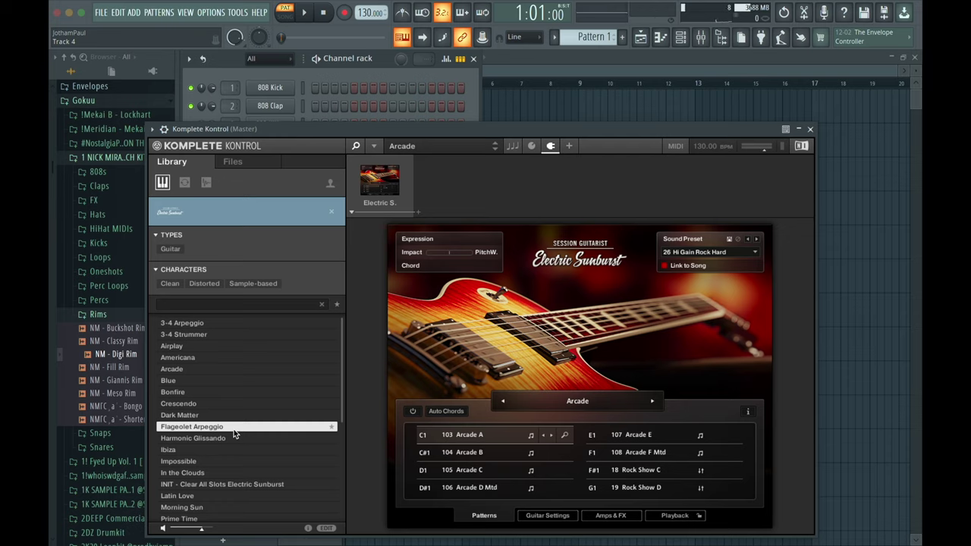
{"action": "left_click", "coordinate": [233, 437]}
{"action": "left_click", "coordinate": [230, 451]}
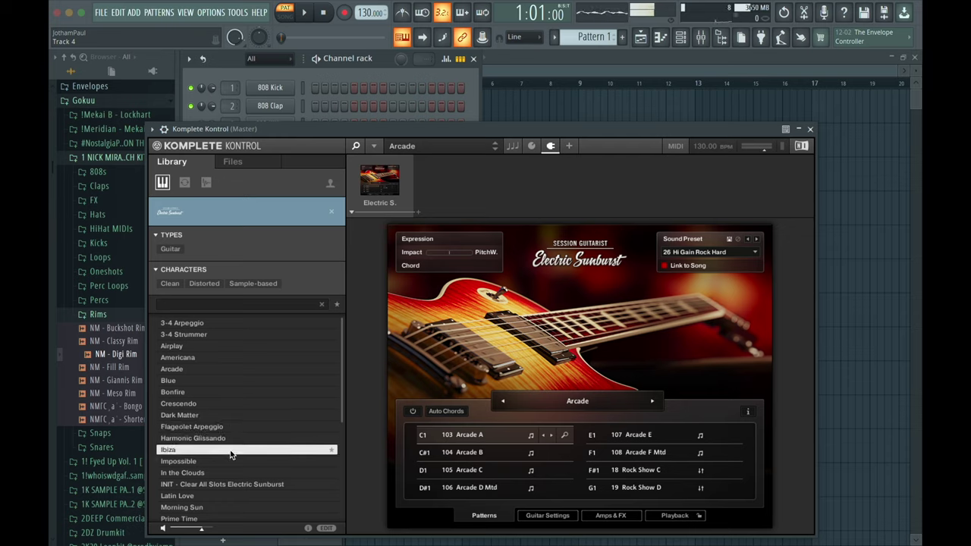
{"action": "left_click", "coordinate": [230, 464]}
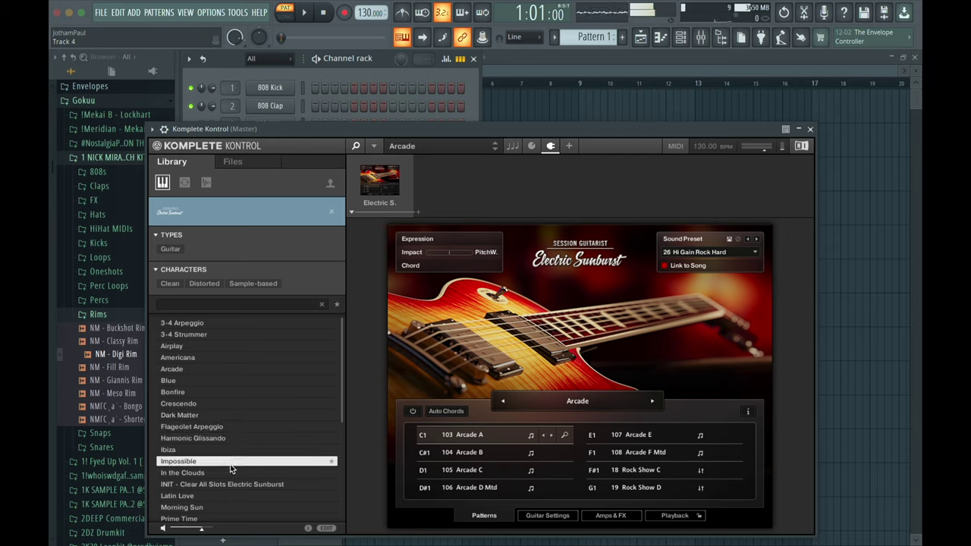
{"action": "left_click", "coordinate": [230, 473]}
{"action": "left_click", "coordinate": [230, 492]}
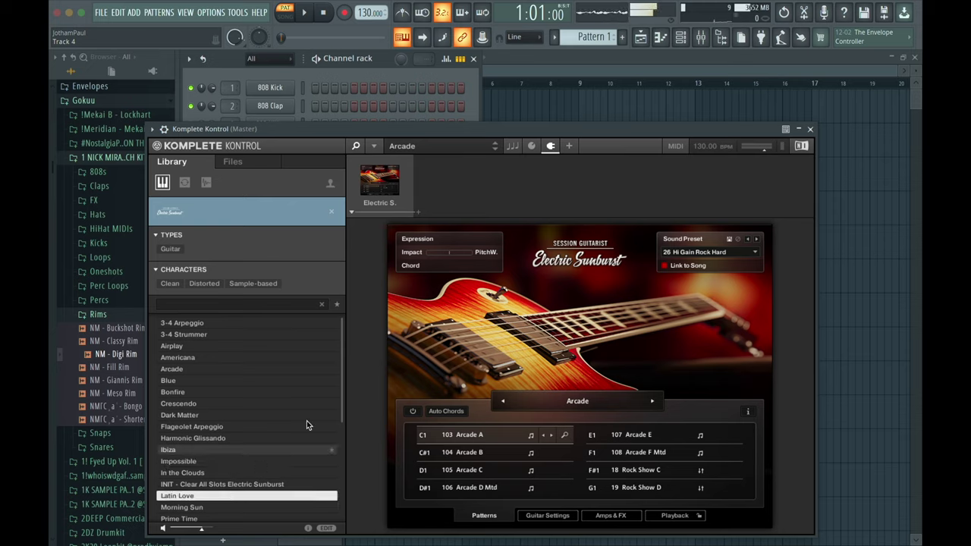
Preview the Morning Sun, Prime Time and Reggae presets, and load Reggae into the instrument
{"action": "left_click_drag", "start_coordinate": [341, 399], "coordinate": [339, 464]}
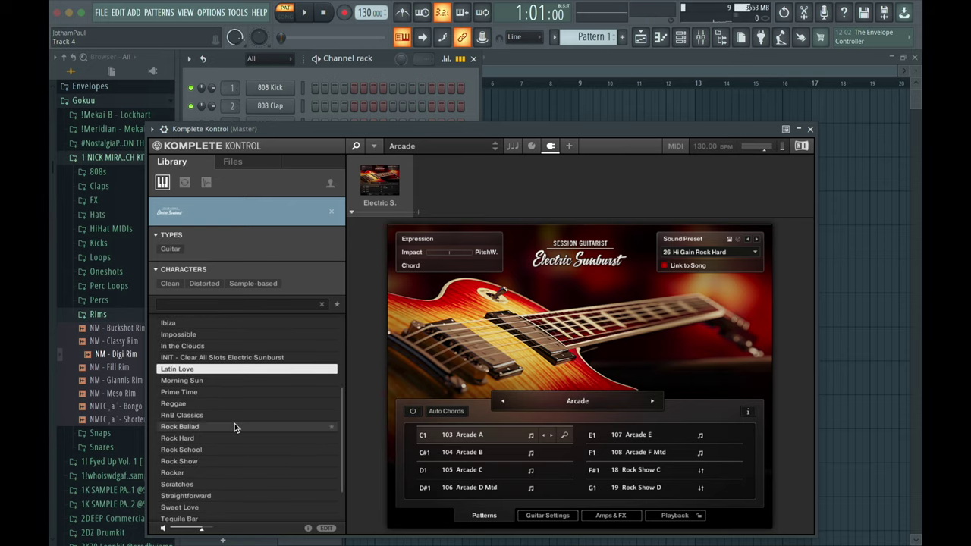
{"action": "left_click", "coordinate": [214, 384]}
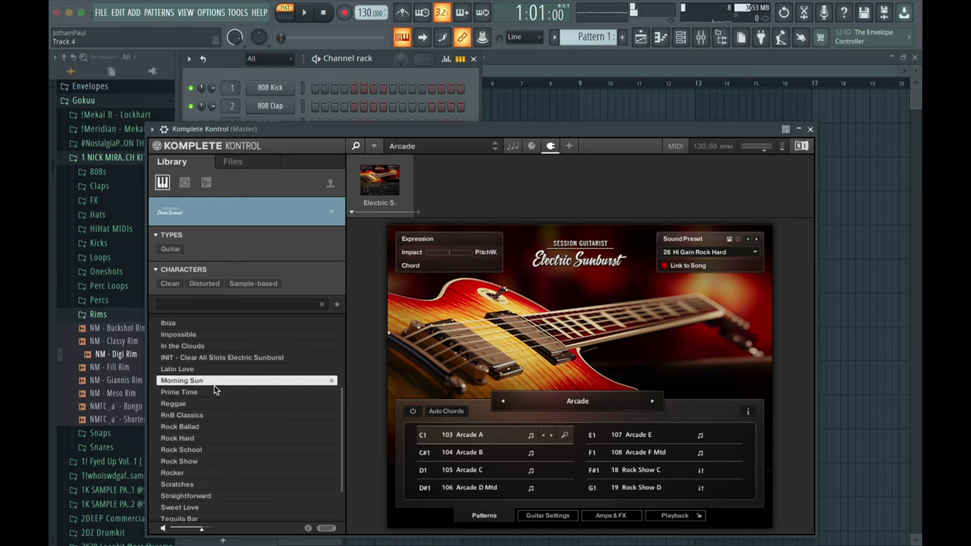
{"action": "left_click", "coordinate": [214, 393]}
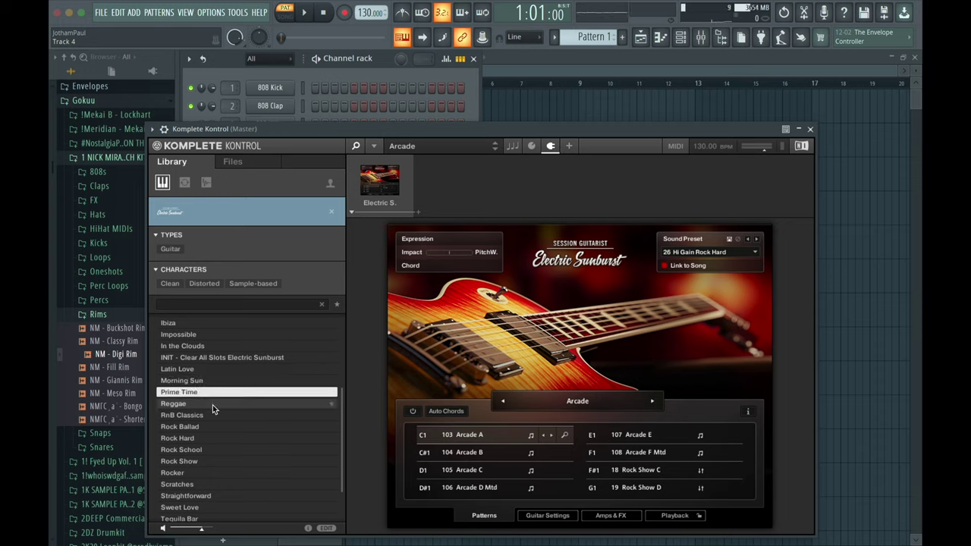
{"action": "left_click", "coordinate": [214, 405]}
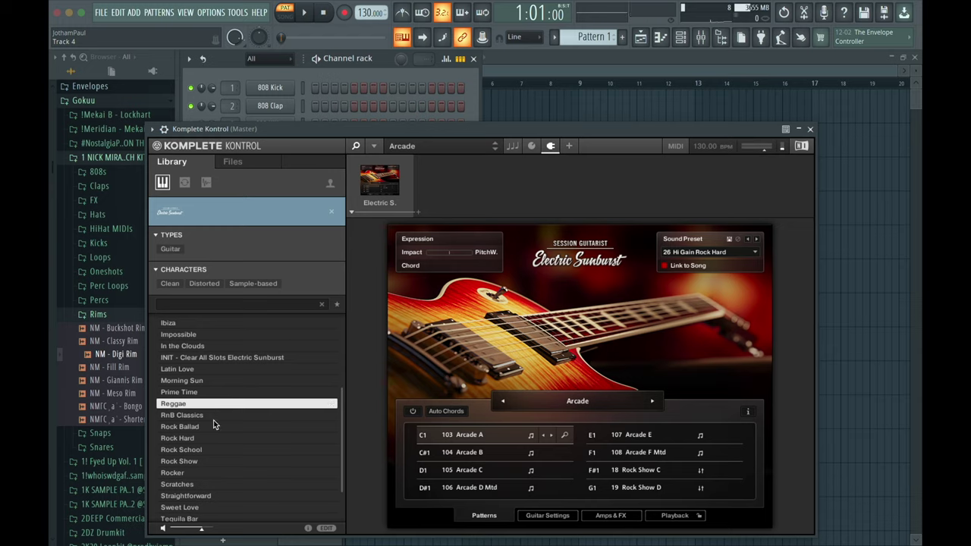
{"action": "left_click", "coordinate": [211, 403]}
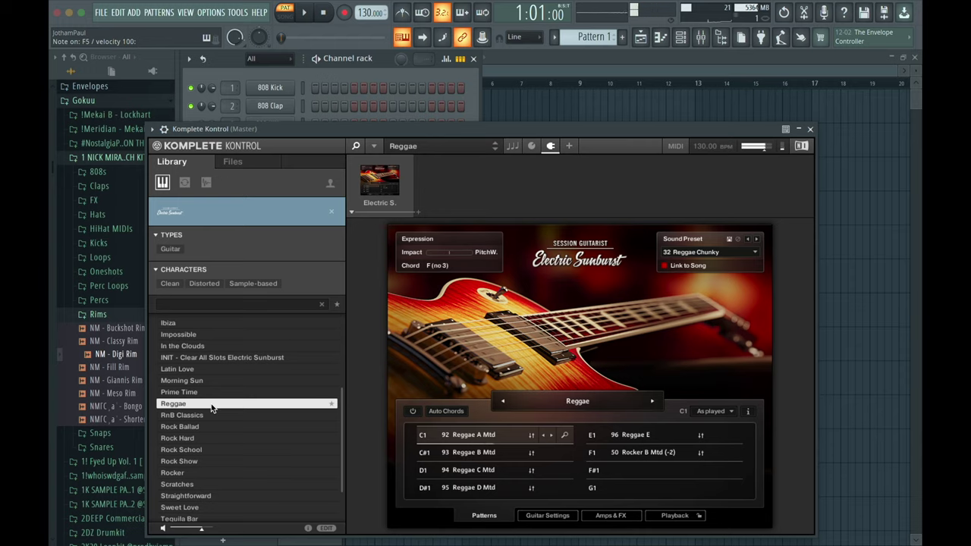
Play several notes to audition the loaded Reggae guitar preset
{"action": "key", "text": "u"}
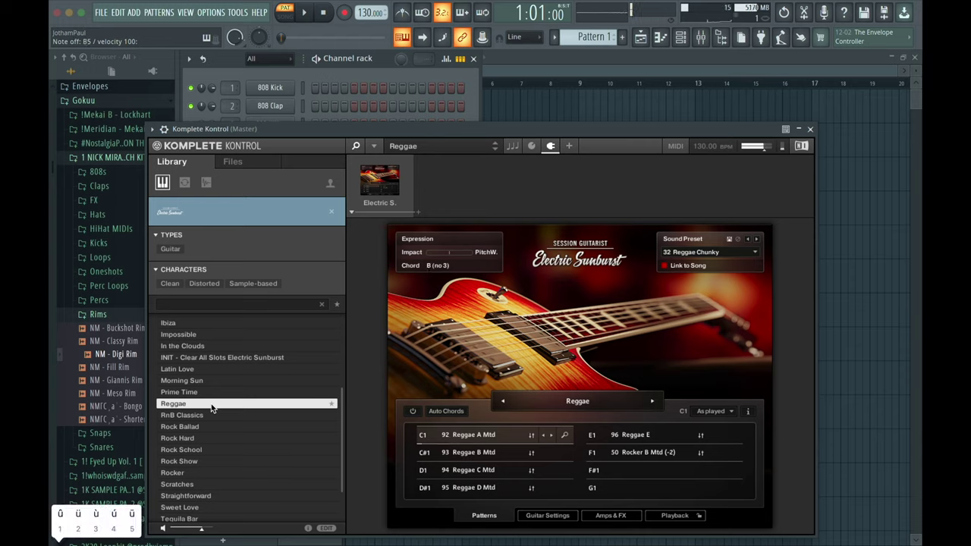
{"action": "key", "text": "o"}
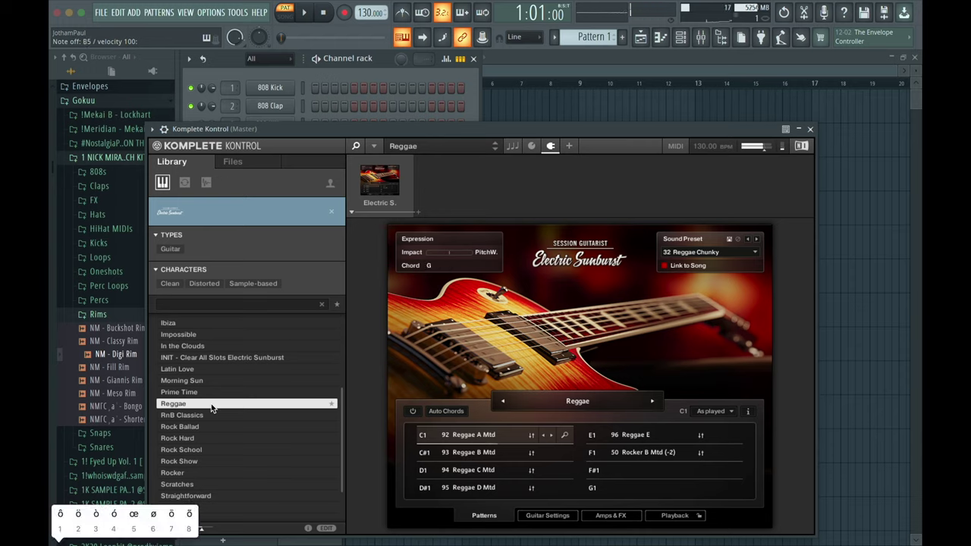
{"action": "key", "text": "u"}
{"action": "key", "text": "w"}
{"action": "key", "text": "e"}
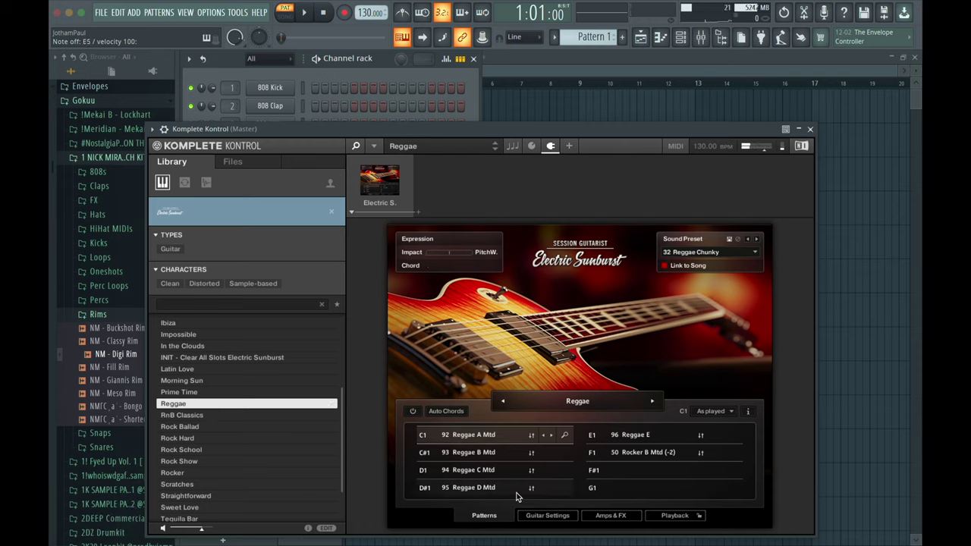
Check the guitar settings, toggle the power switch on the patterns page, and play notes to test the sound
{"action": "left_click", "coordinate": [539, 519]}
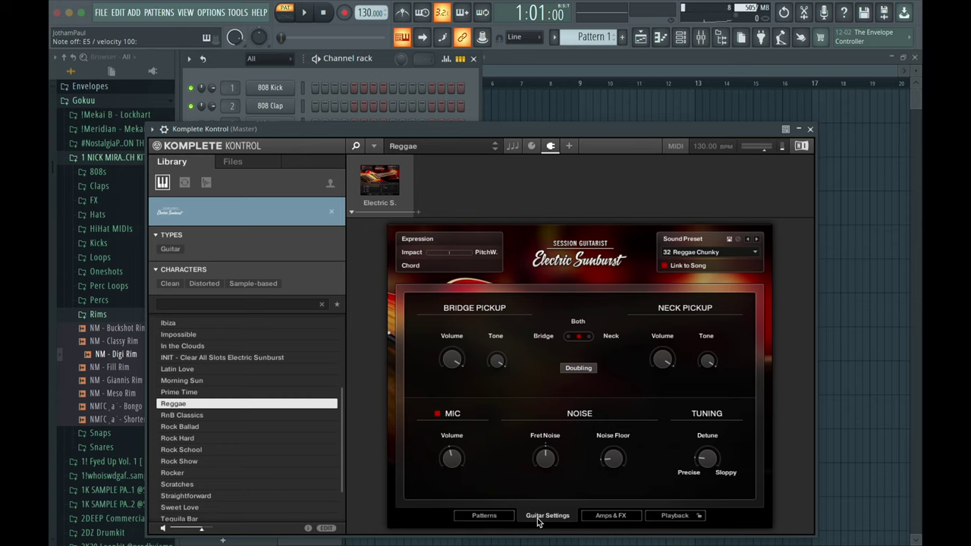
{"action": "left_click", "coordinate": [499, 516]}
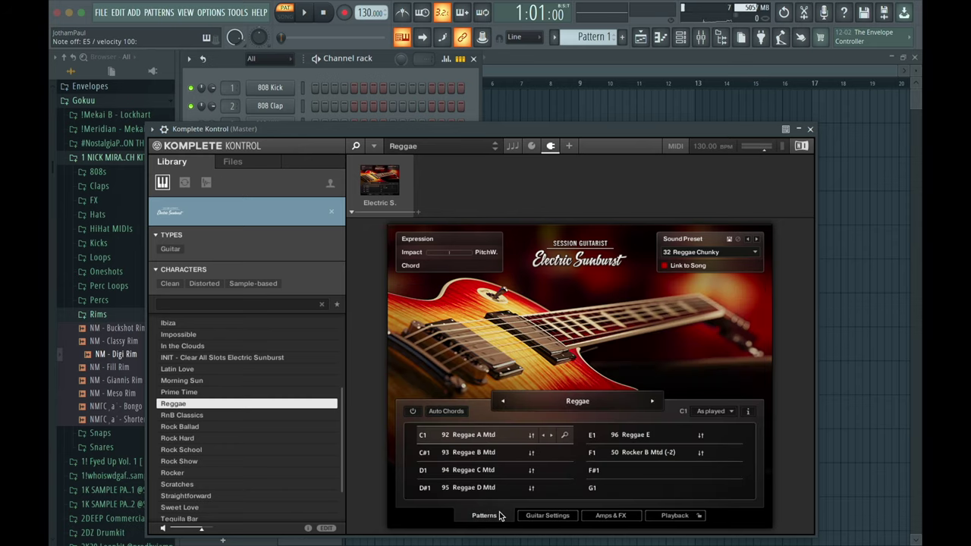
{"action": "left_click", "coordinate": [413, 413]}
{"action": "key", "text": "e"}
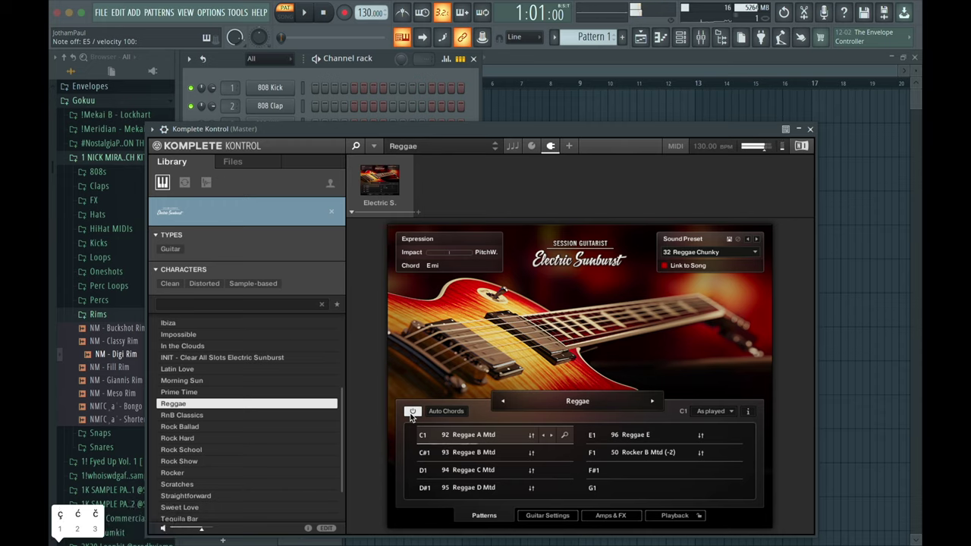
{"action": "key", "text": "c"}
{"action": "key", "text": "d"}
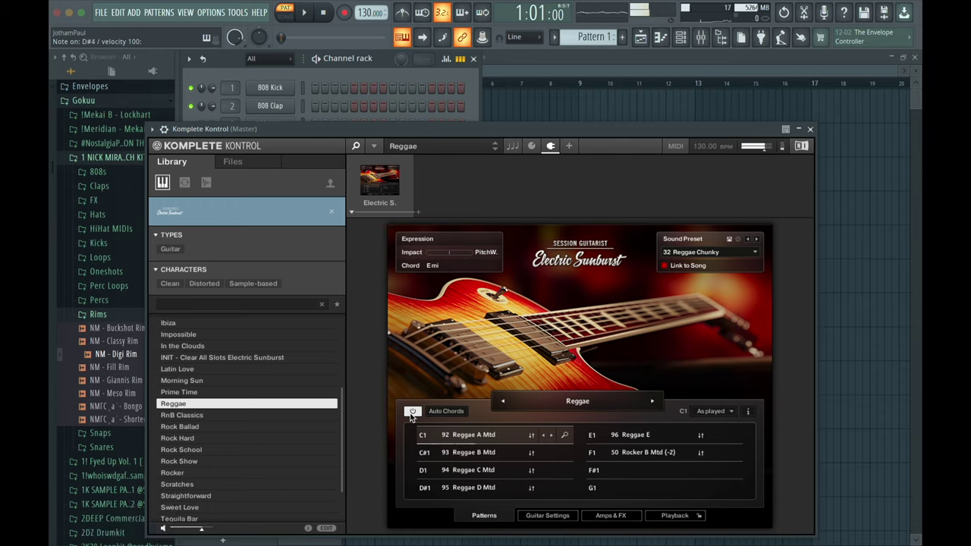
{"action": "key", "text": "s"}
Select the Reggae B Mtd pattern in slot C#1 and audition it with a progression of different chords
{"action": "left_click", "coordinate": [488, 454]}
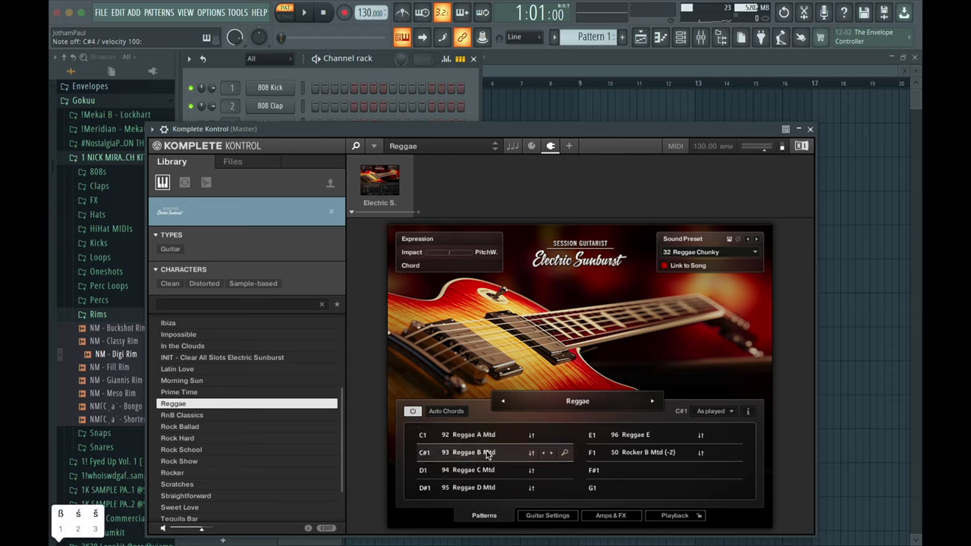
{"action": "key", "text": "w"}
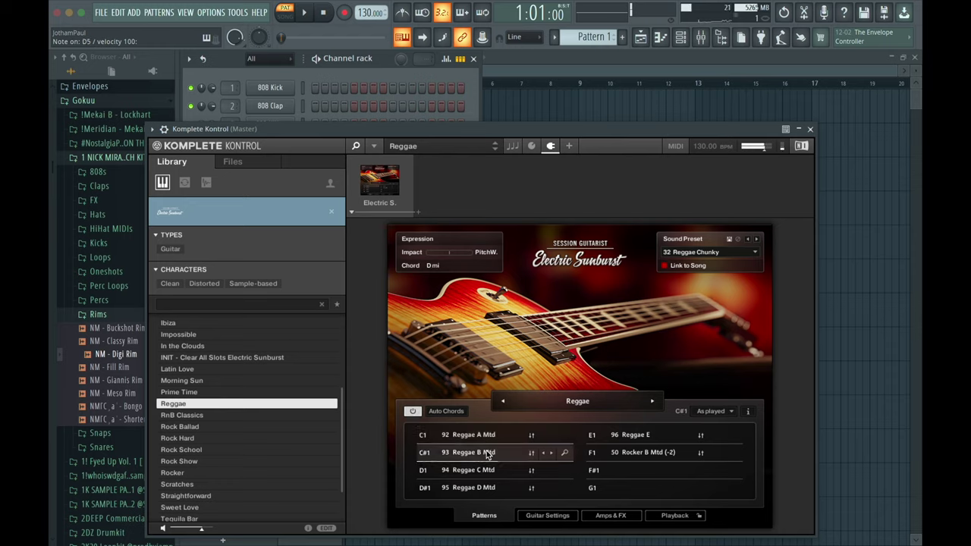
{"action": "key", "text": "e"}
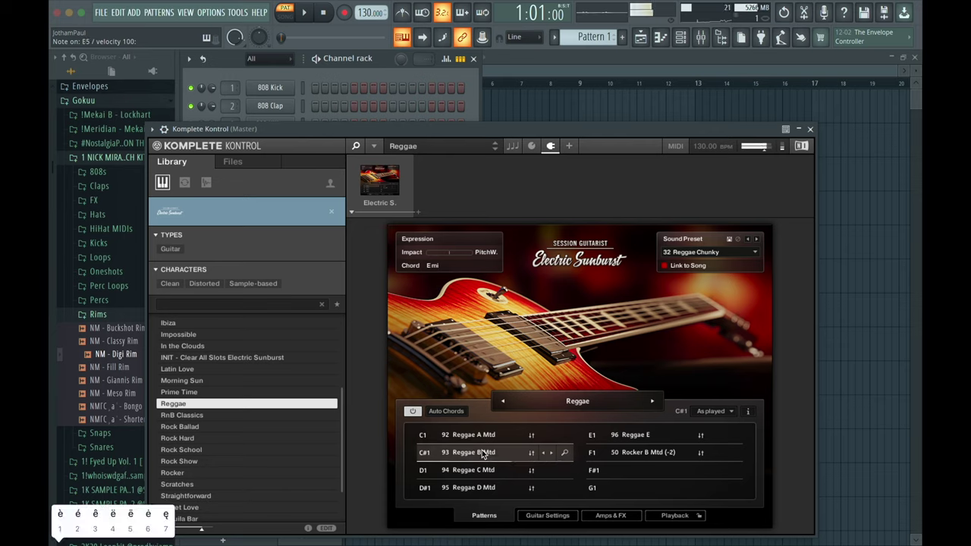
{"action": "key", "text": "w"}
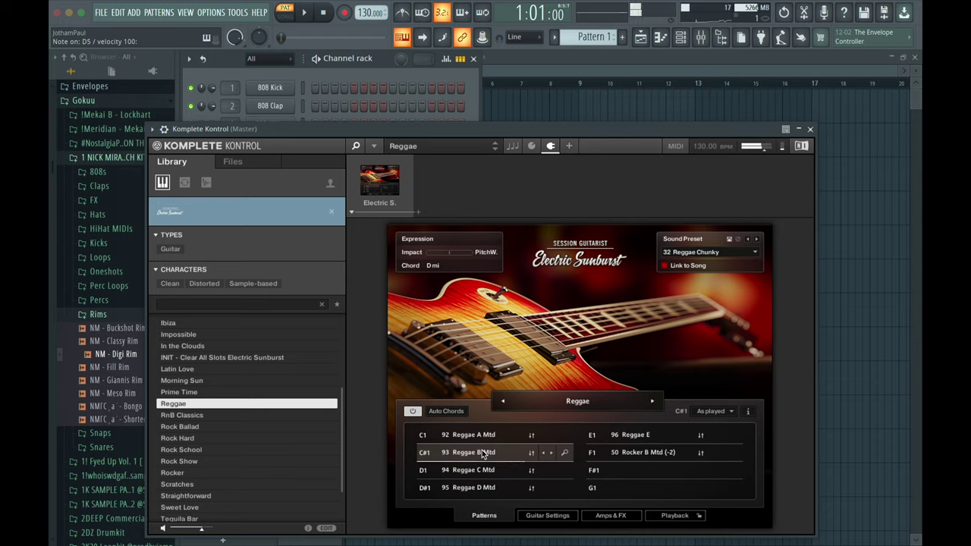
{"action": "key", "text": "e"}
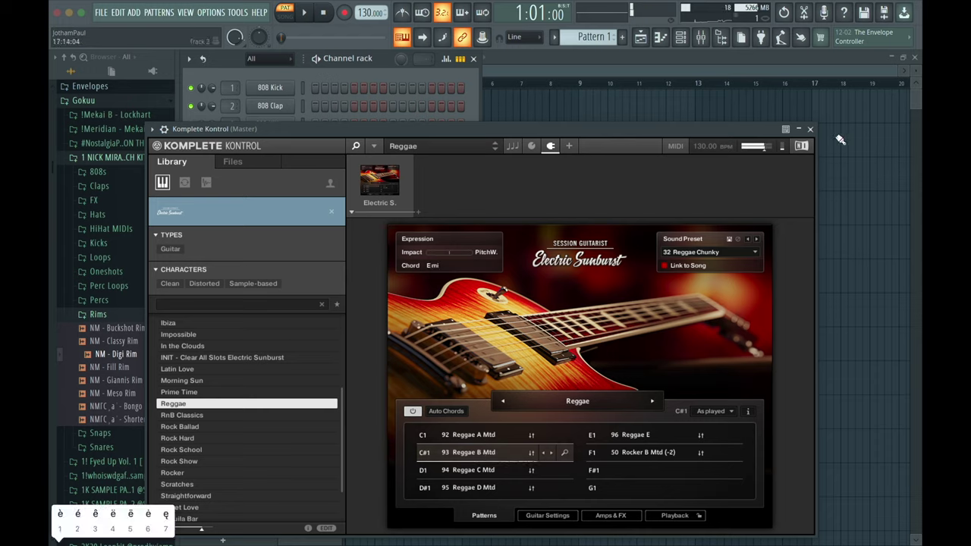
{"action": "key", "text": "u"}
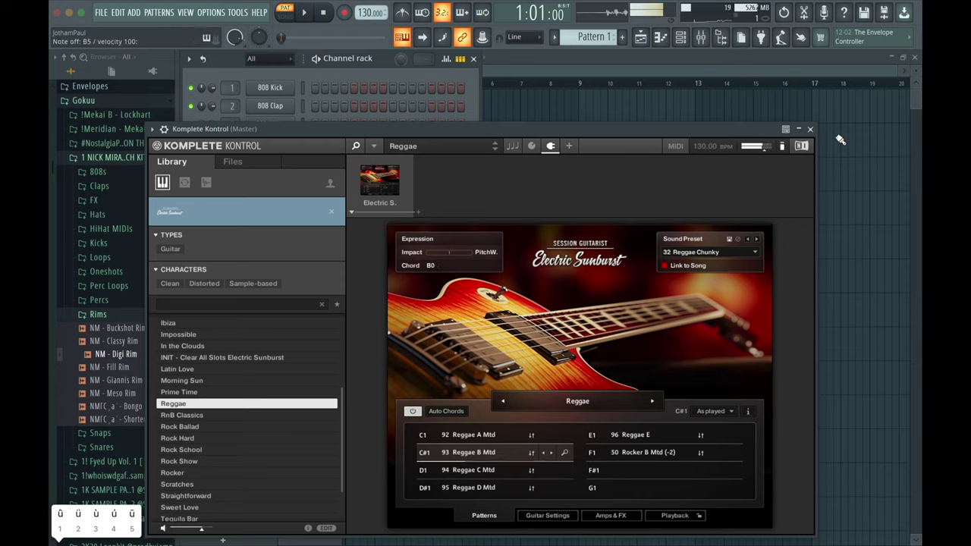
{"action": "key", "text": "r"}
{"action": "key", "text": "e"}
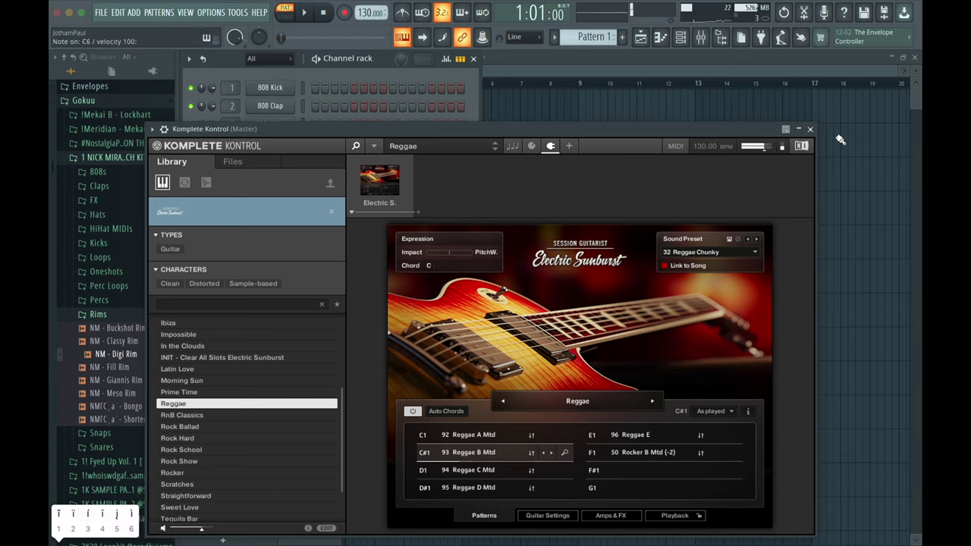
{"action": "key", "text": "w"}
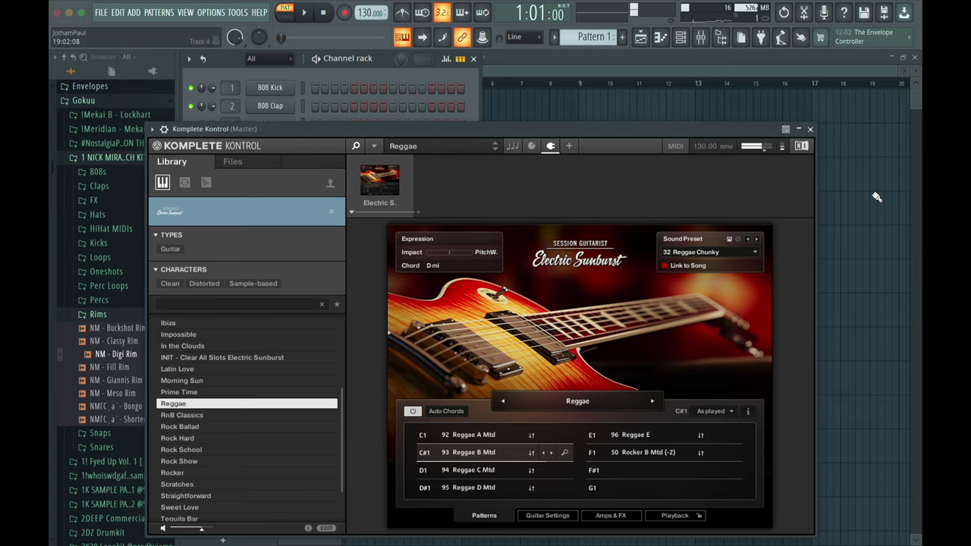
Change the guitar's song preset to Blue, audition it with chords, and close the instrument window
{"action": "left_click", "coordinate": [655, 401]}
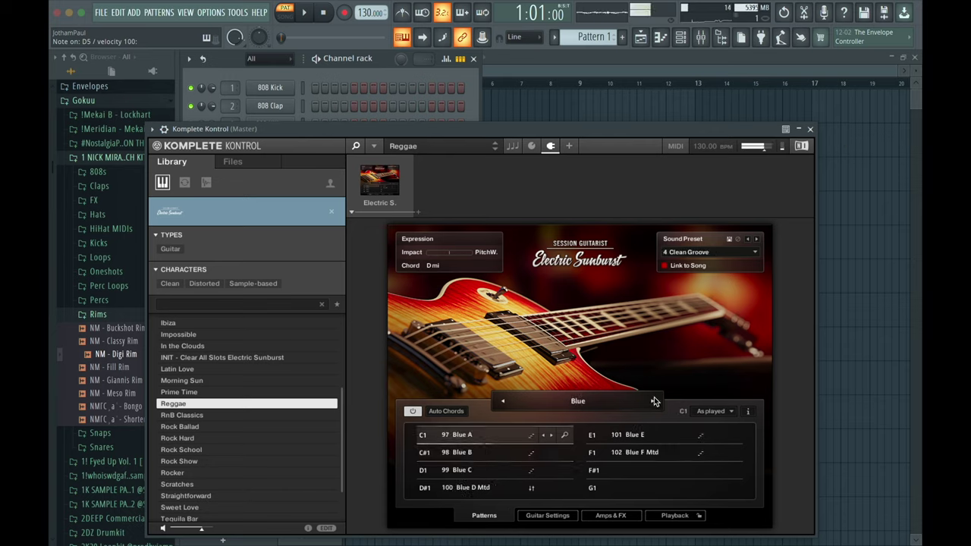
{"action": "key", "text": "m"}
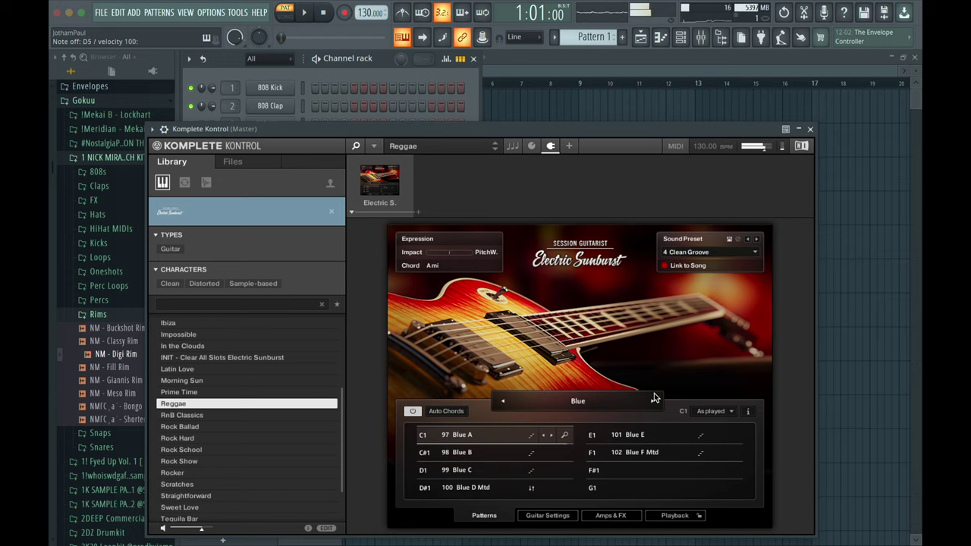
{"action": "left_click", "coordinate": [810, 129]}
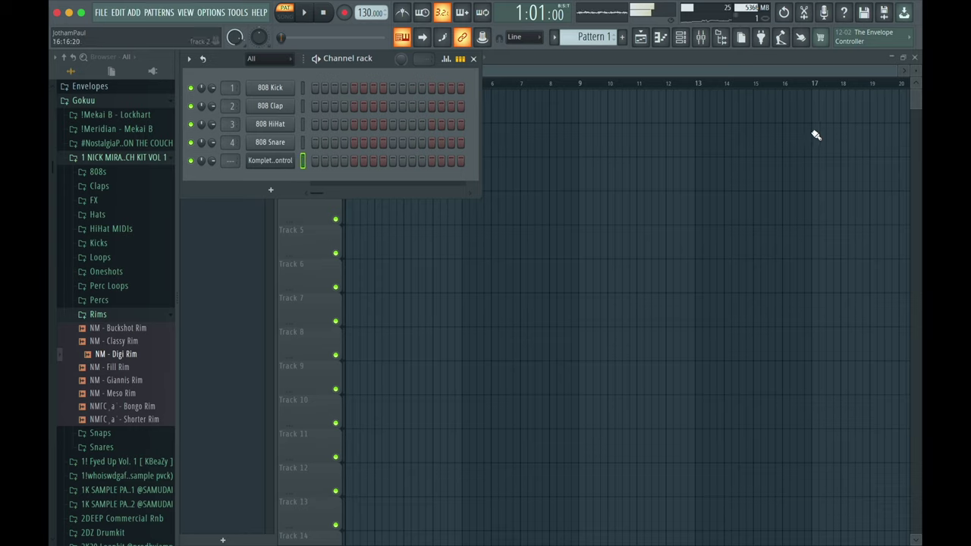
Turn on the metronome, switch to song mode, and rehearse the chords over playback
{"action": "key", "text": "space"}
{"action": "key", "text": "space"}
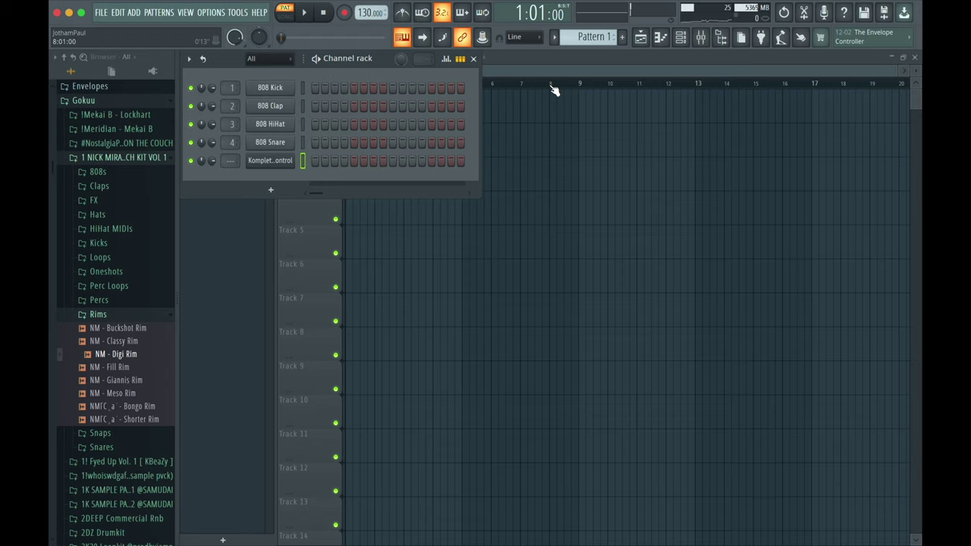
{"action": "left_click", "coordinate": [403, 13]}
{"action": "left_click", "coordinate": [286, 15]}
{"action": "left_click", "coordinate": [305, 15]}
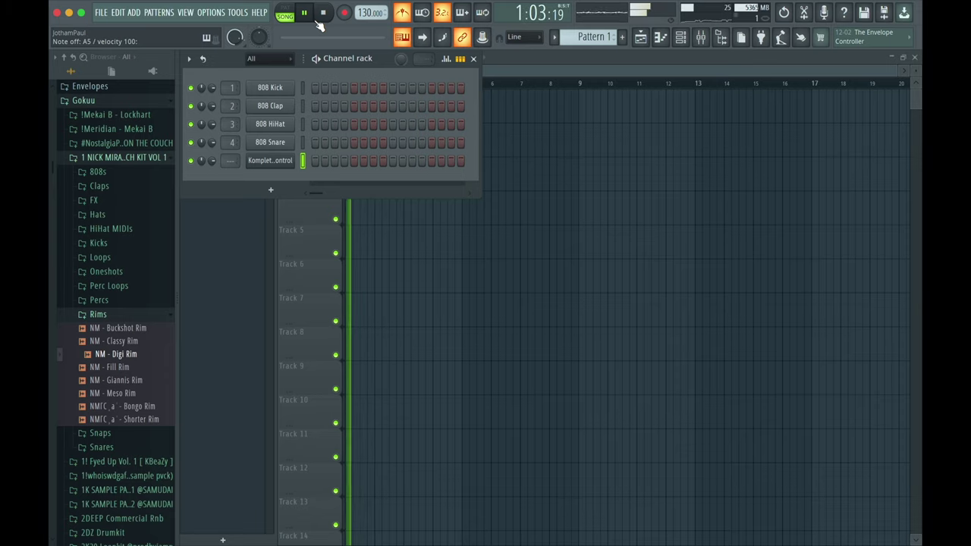
{"action": "left_click", "coordinate": [323, 15]}
Record the guitar chord performance into Pattern 1 with the Komplete Kontrol channel
{"action": "left_click", "coordinate": [306, 14]}
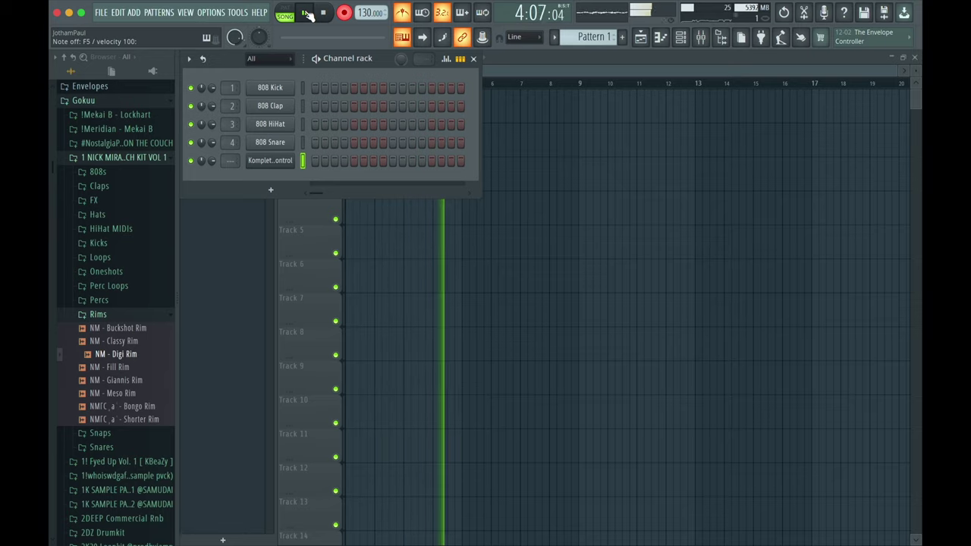
{"action": "left_click", "coordinate": [308, 15]}
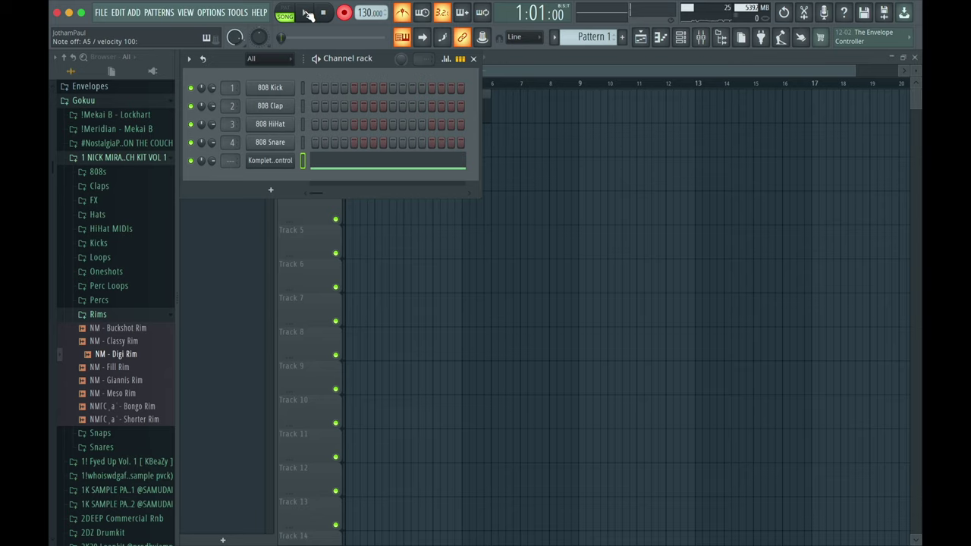
Open the recorded Komplete Kontrol notes in the piano roll and select all of them
{"action": "left_click", "coordinate": [386, 166]}
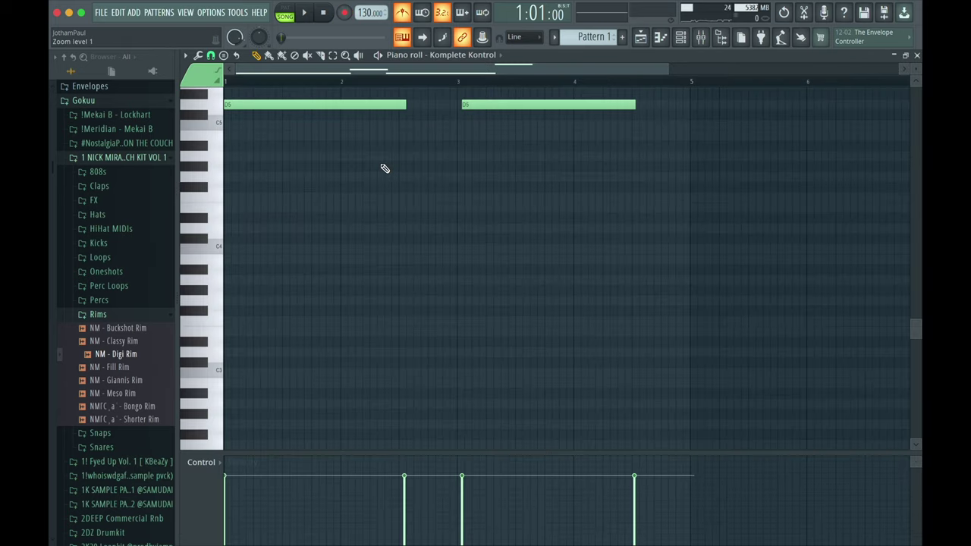
{"action": "key", "text": "super+a"}
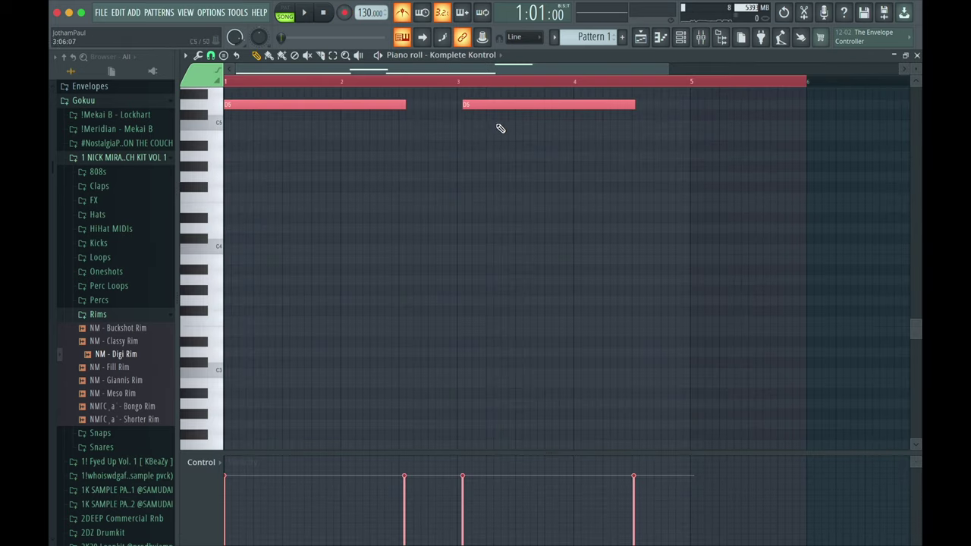
{"action": "left_click", "coordinate": [211, 56]}
{"action": "left_click", "coordinate": [219, 89]}
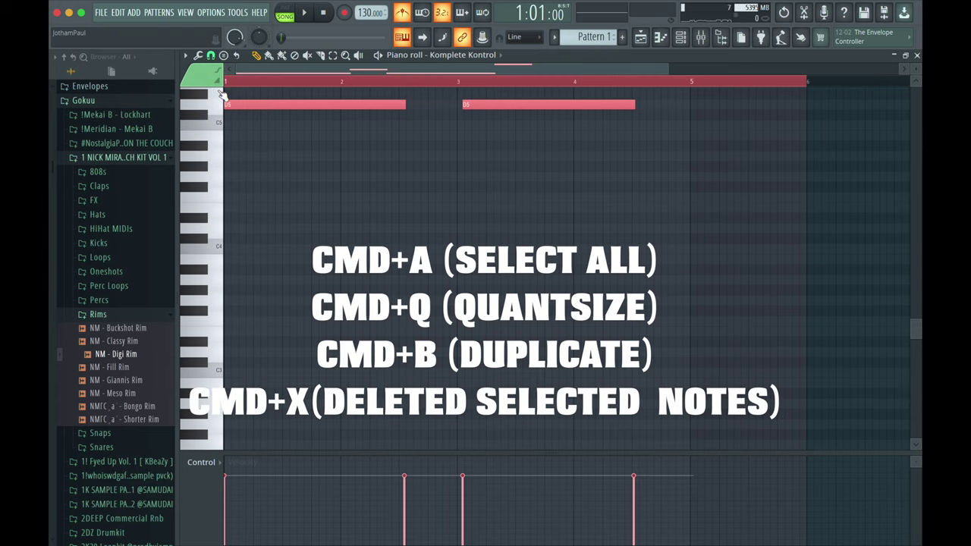
Quantize all the recorded guitar notes in the piano roll, deselect them, and close the piano roll
{"action": "scroll", "coordinate": [368, 135], "scroll_direction": "down", "scroll_amount": 2}
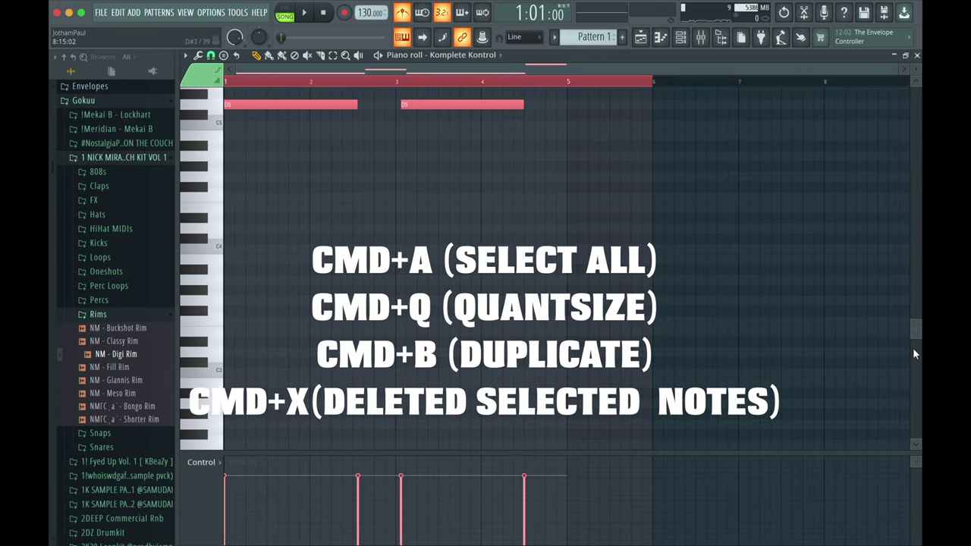
{"action": "left_click_drag", "start_coordinate": [918, 331], "coordinate": [918, 287]}
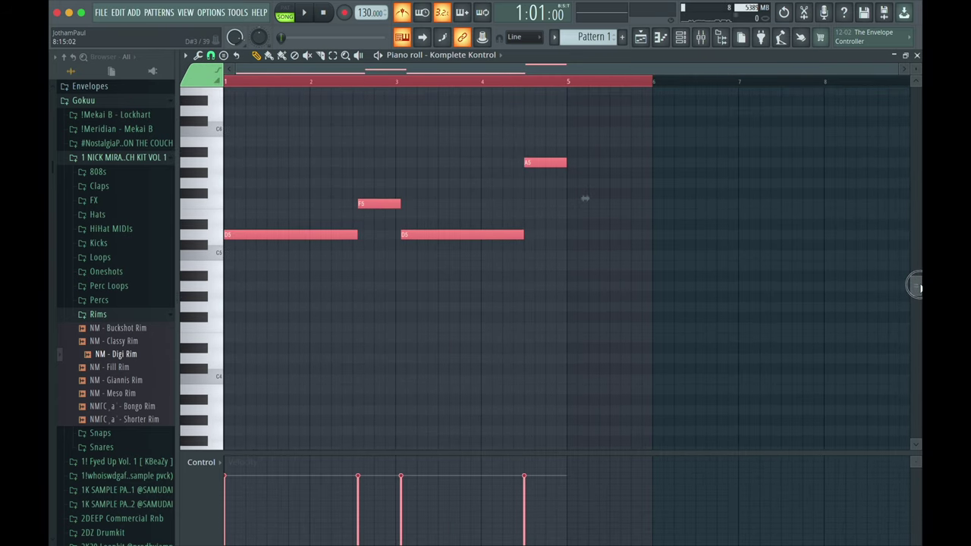
{"action": "key", "text": "ctrl+q"}
{"action": "key", "text": "ctrl+d"}
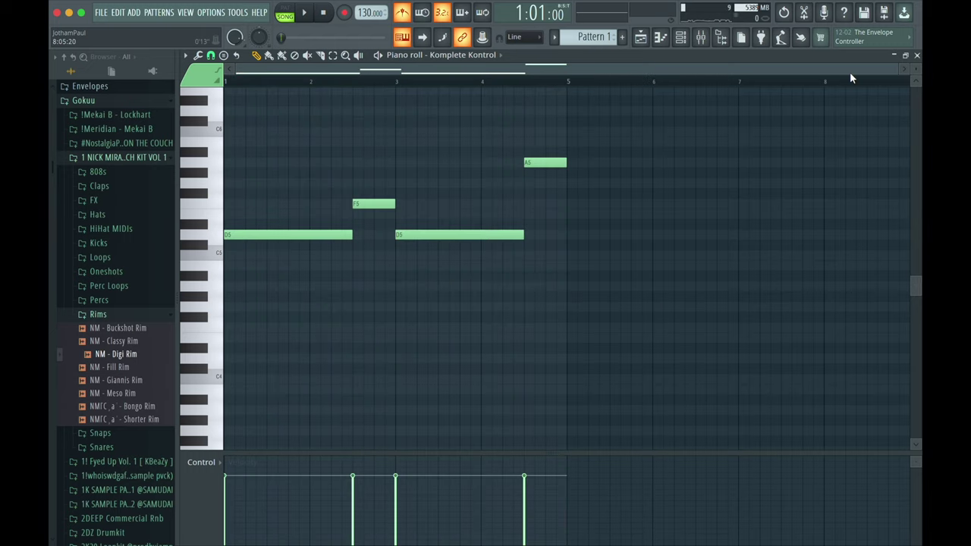
{"action": "left_click", "coordinate": [917, 56]}
Play the melody with the metronome off and audition the Bootcamp, Engine and Frendz samples from the kit's 808s folder
{"action": "left_click", "coordinate": [304, 12]}
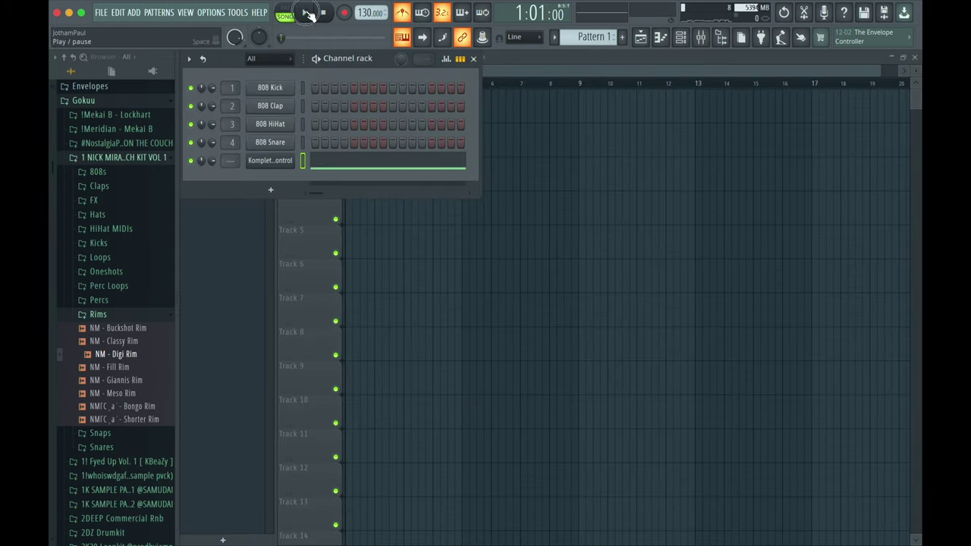
{"action": "left_click", "coordinate": [403, 13]}
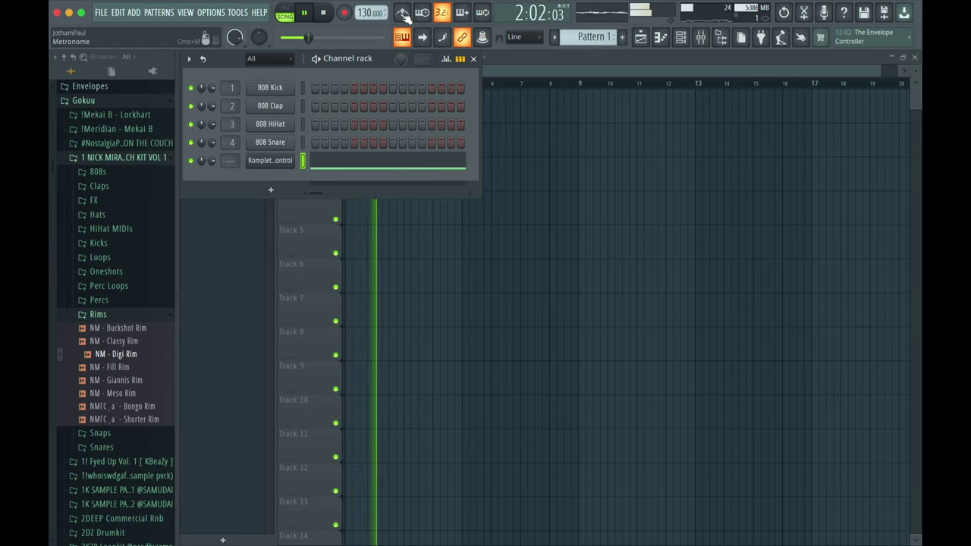
{"action": "left_click", "coordinate": [141, 173]}
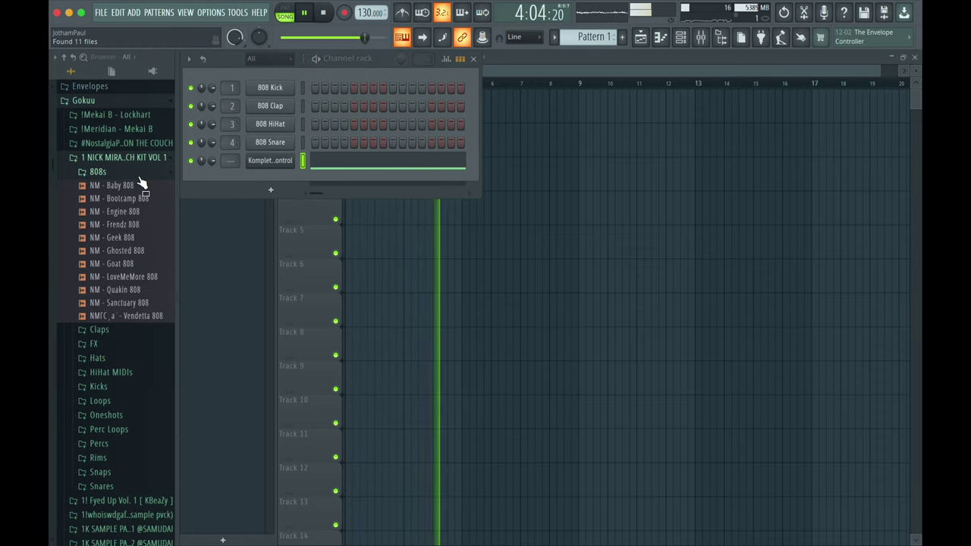
{"action": "left_click", "coordinate": [136, 199]}
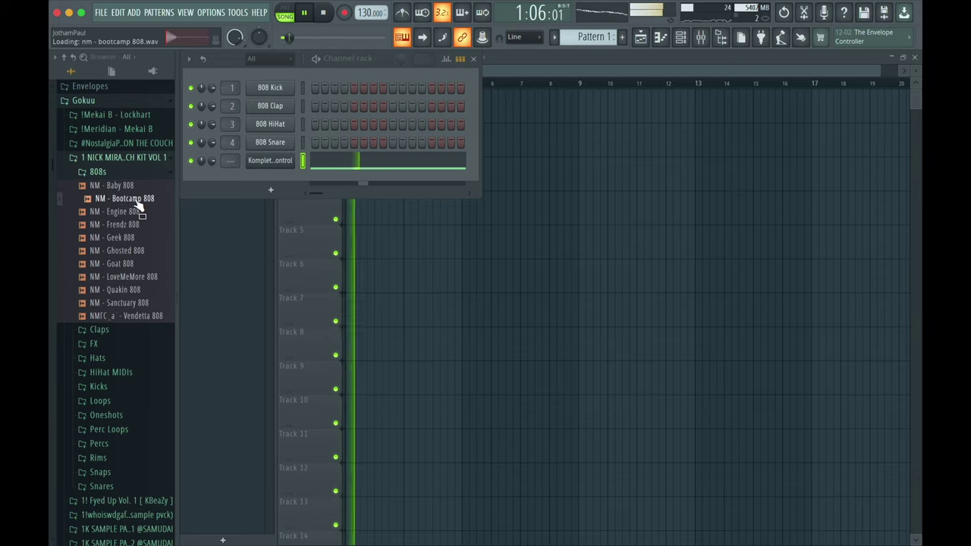
{"action": "left_click", "coordinate": [134, 213]}
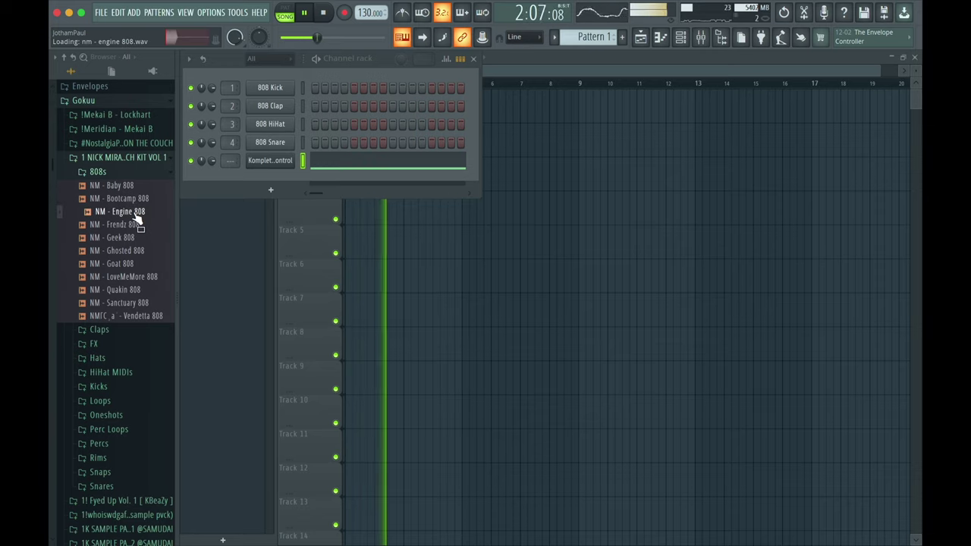
{"action": "left_click", "coordinate": [137, 226]}
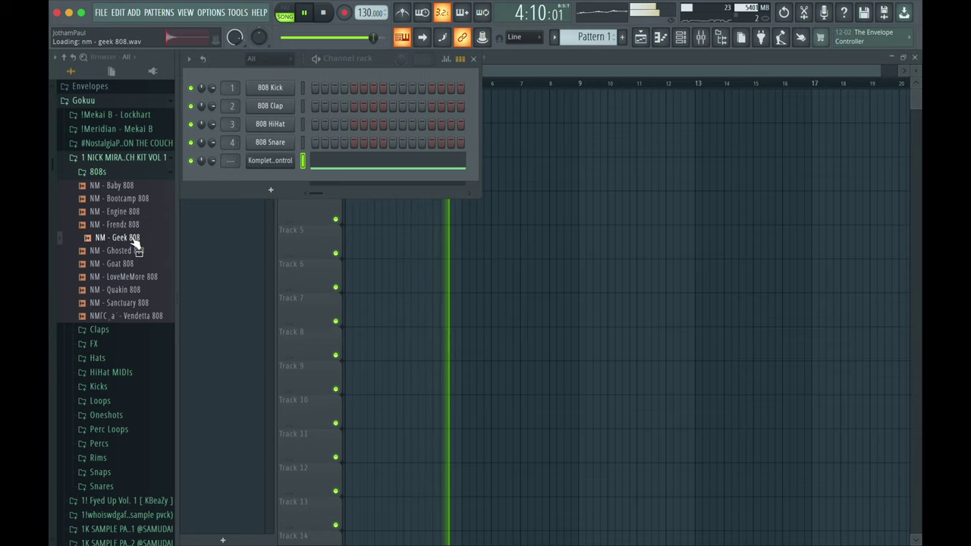
Audition the Geek, Ghosted and Goat 808 samples against the playing guitar melody
{"action": "scroll", "coordinate": [130, 251], "scroll_direction": "up", "scroll_amount": 1}
{"action": "left_click", "coordinate": [131, 260]}
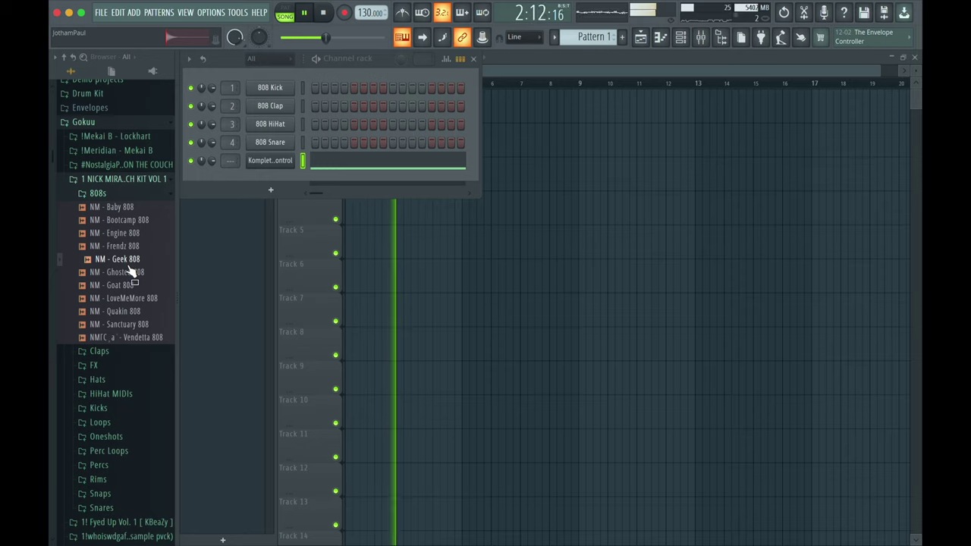
{"action": "left_click", "coordinate": [130, 272]}
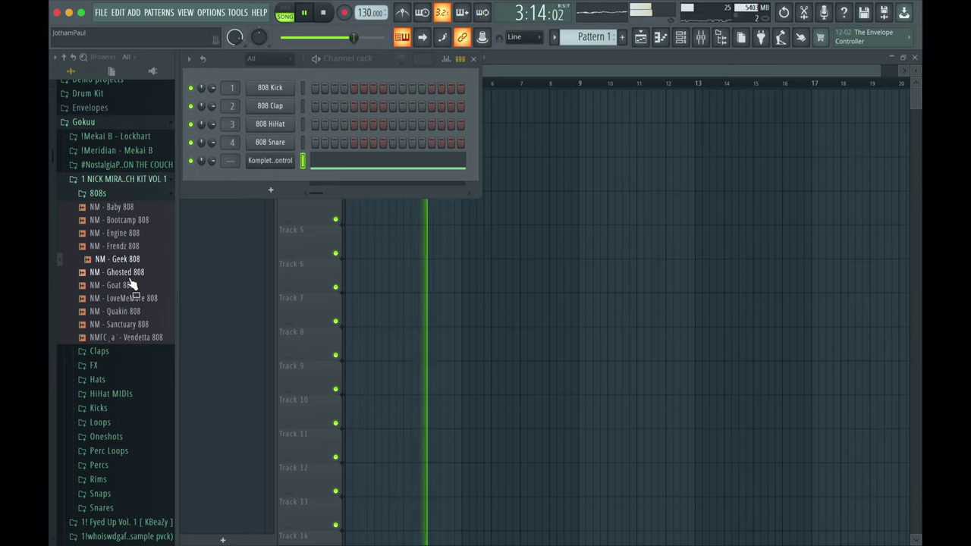
{"action": "left_click", "coordinate": [129, 286]}
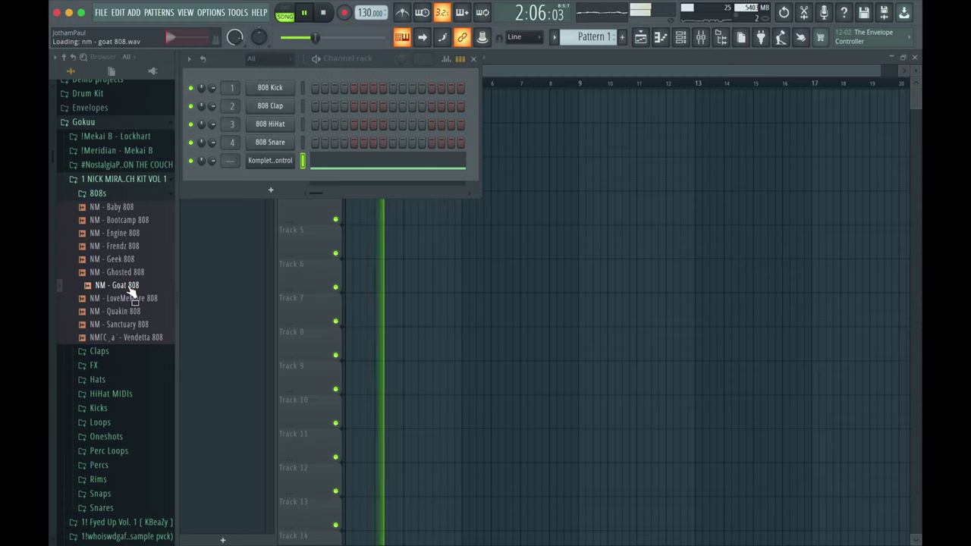
{"action": "left_click", "coordinate": [130, 292]}
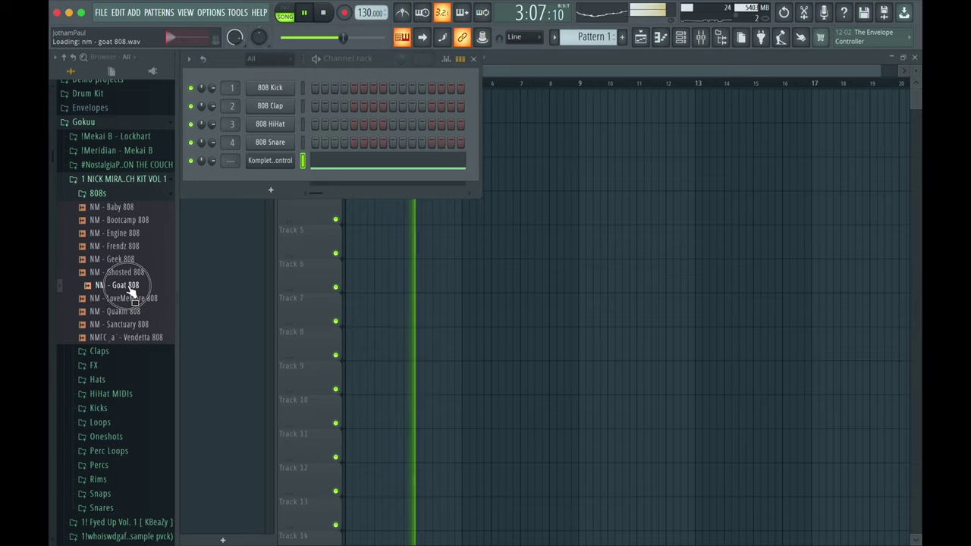
{"action": "key", "text": "space"}
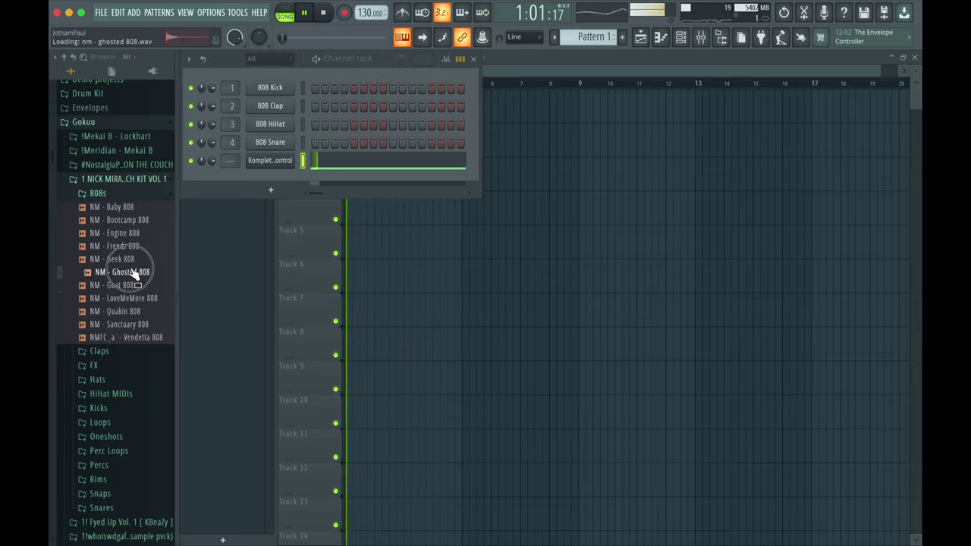
Compare the Ghosted, Goat, LoveMeMore, Quakin, Sanctuary and Vendetta 808 samples over the melody
{"action": "left_click", "coordinate": [133, 275]}
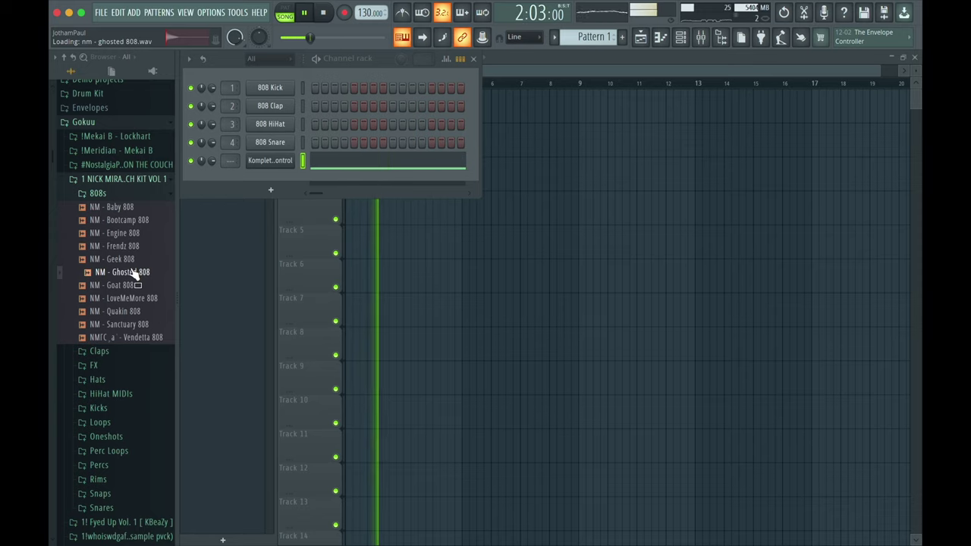
{"action": "left_click", "coordinate": [133, 286]}
{"action": "left_click", "coordinate": [134, 299]}
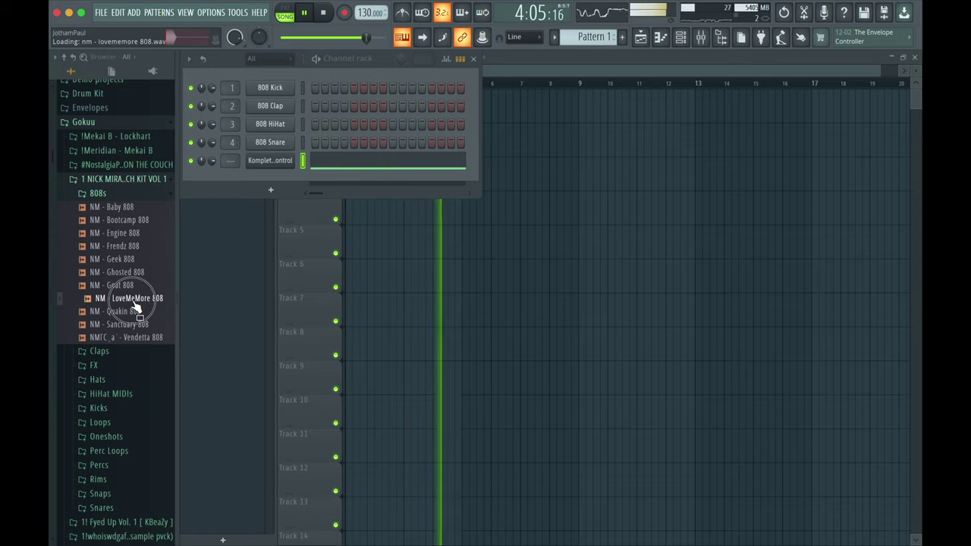
{"action": "left_click", "coordinate": [134, 299]}
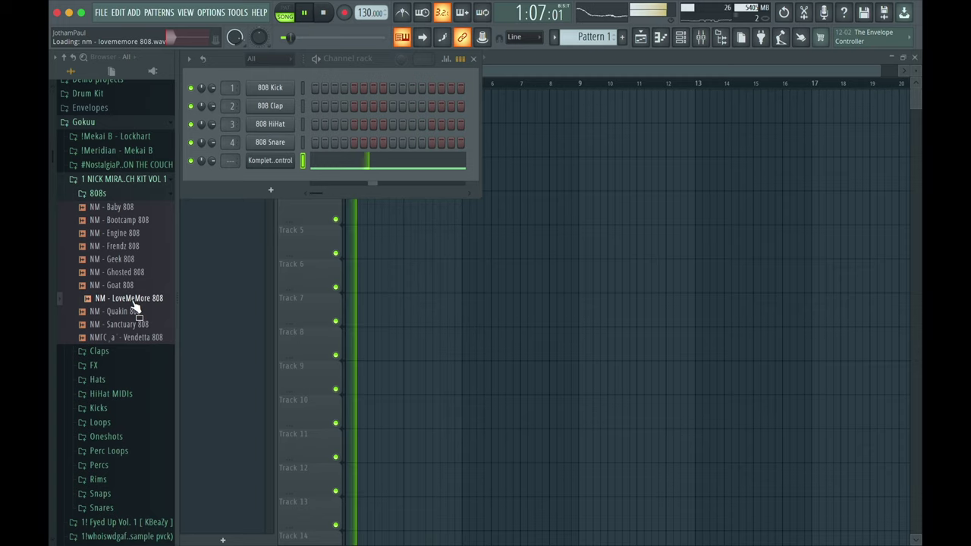
{"action": "left_click", "coordinate": [135, 312]}
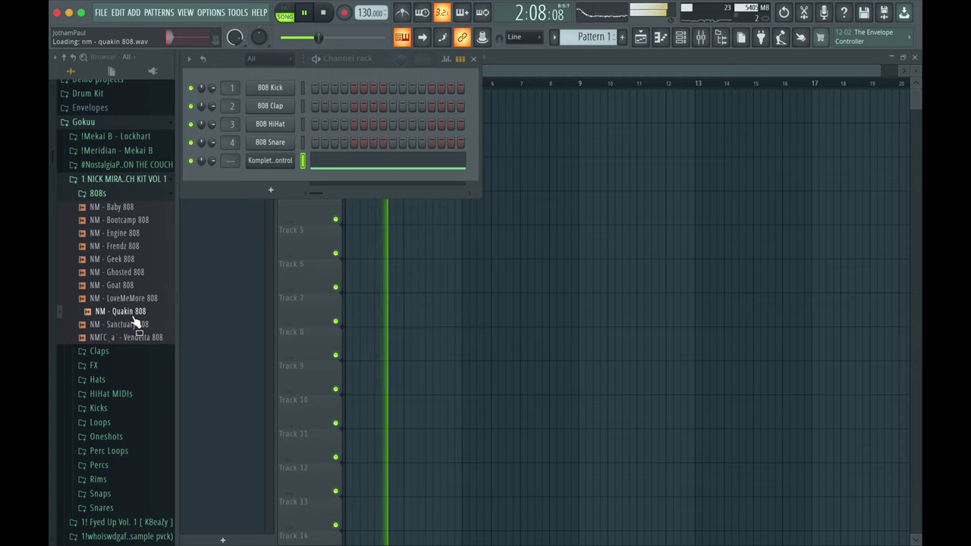
{"action": "left_click", "coordinate": [135, 326]}
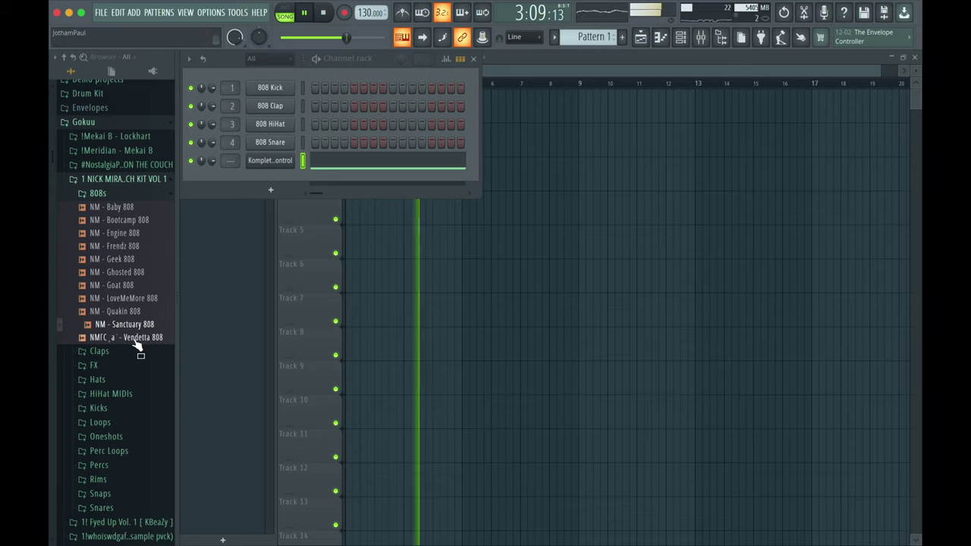
{"action": "left_click", "coordinate": [137, 340]}
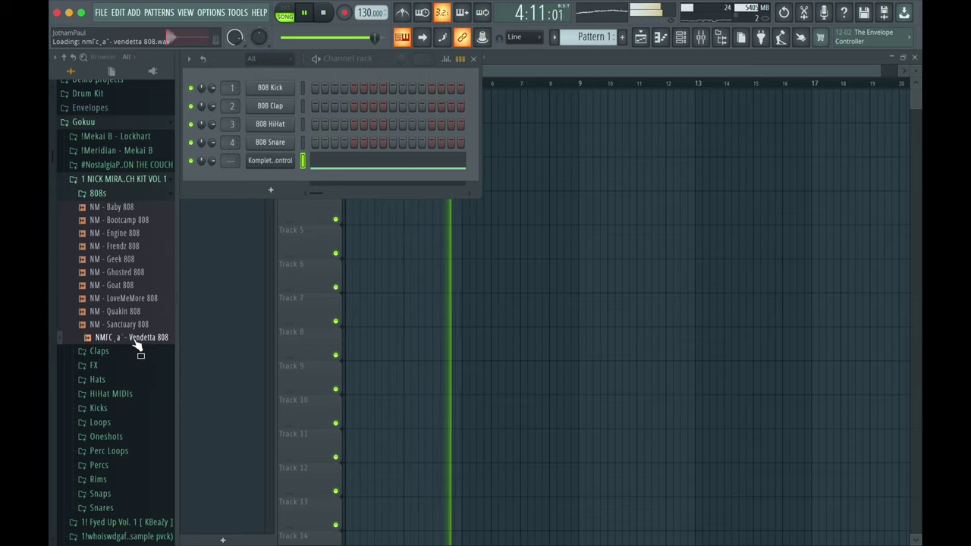
Audition the Vendetta 808 repeatedly, add it to the channel rack as a new channel, and close its sampler window
{"action": "left_click", "coordinate": [135, 340]}
{"action": "left_click", "coordinate": [135, 340]}
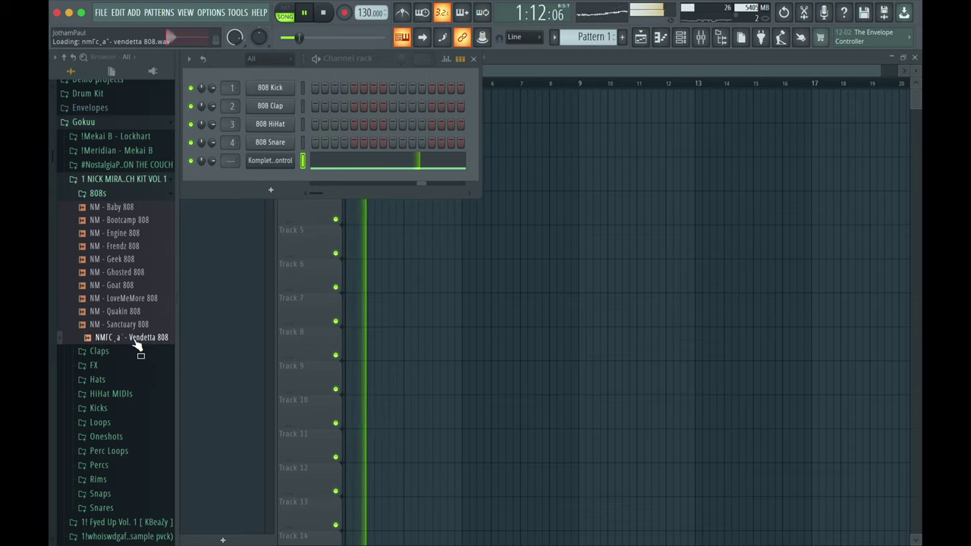
{"action": "left_click", "coordinate": [136, 340]}
{"action": "left_click", "coordinate": [134, 340]}
{"action": "left_click", "coordinate": [136, 341]}
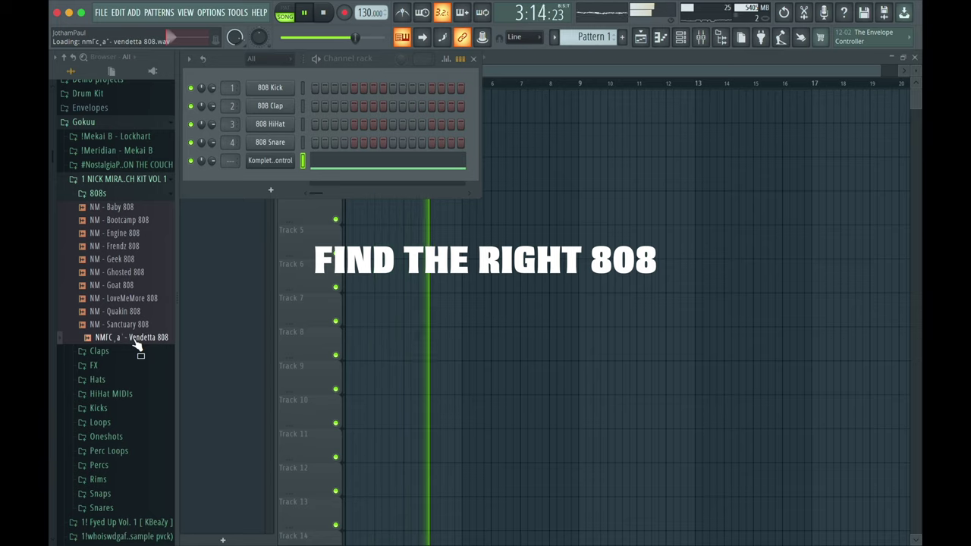
{"action": "left_click", "coordinate": [135, 341]}
{"action": "left_click_drag", "start_coordinate": [135, 341], "coordinate": [224, 179]}
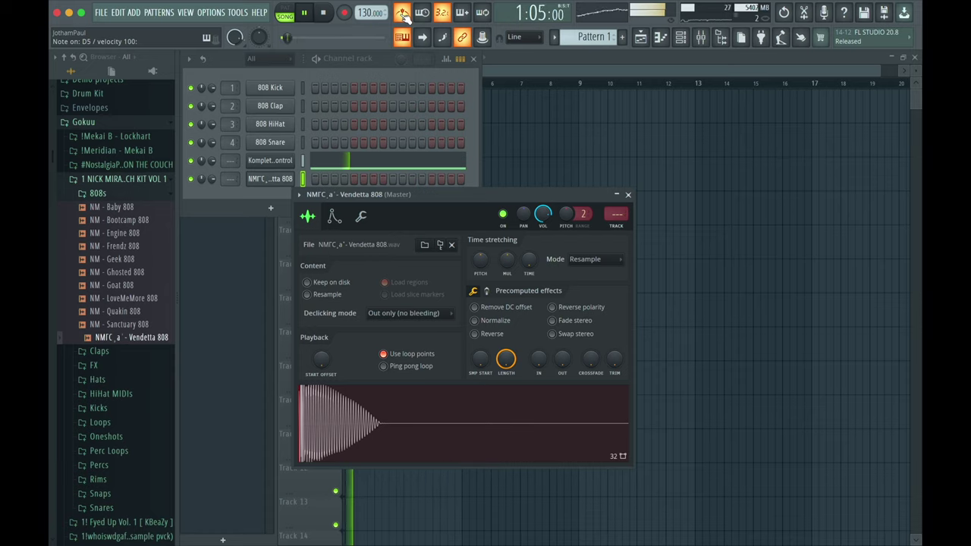
{"action": "left_click", "coordinate": [629, 195]}
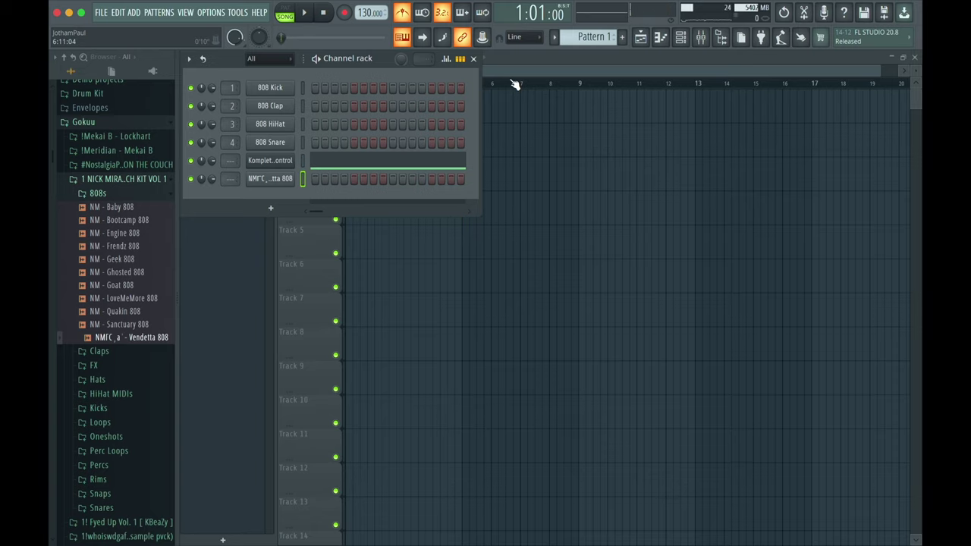
Record an 808 bass line into Pattern 2 with the Vendetta 808 channel over the looped melody
{"action": "left_click", "coordinate": [582, 65]}
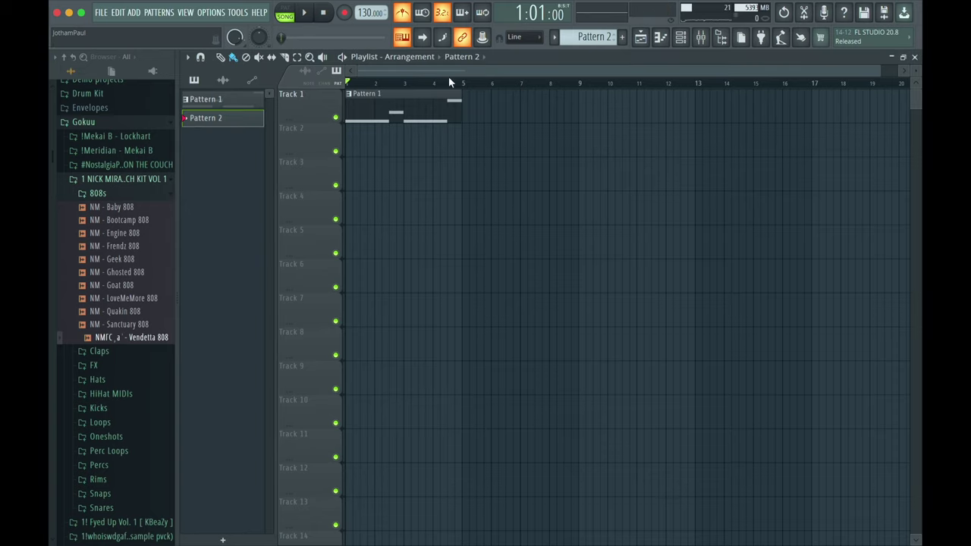
{"action": "left_click", "coordinate": [681, 42]}
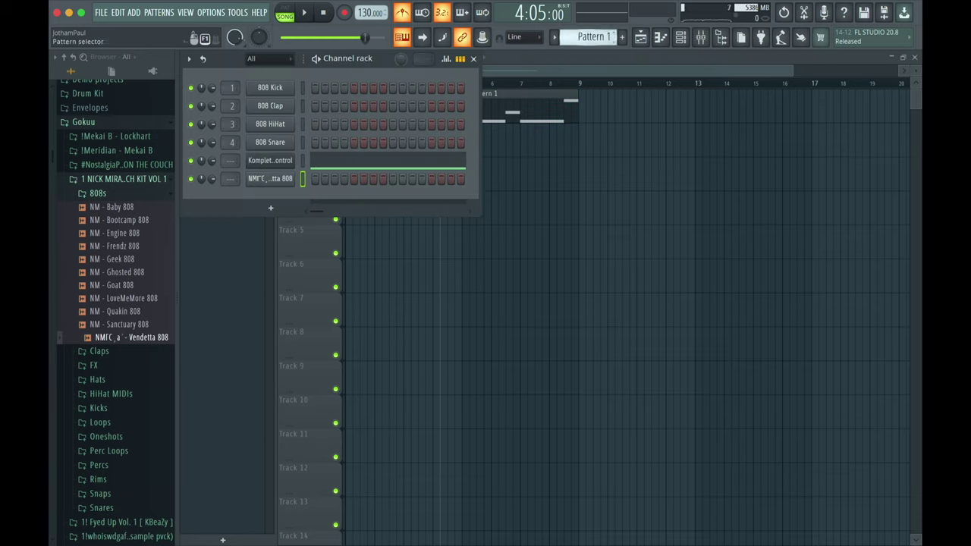
{"action": "right_click", "coordinate": [594, 35]}
{"action": "left_click", "coordinate": [325, 18]}
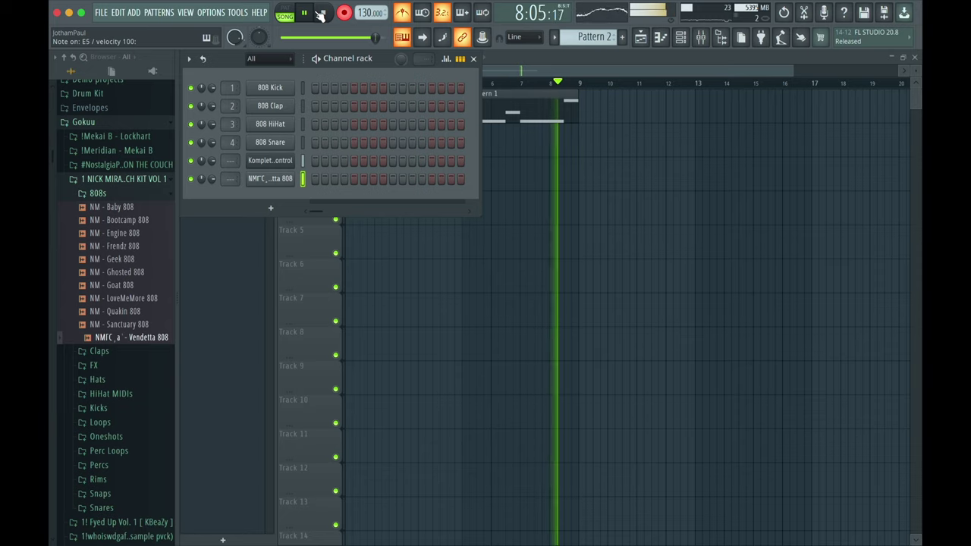
{"action": "left_click", "coordinate": [321, 13]}
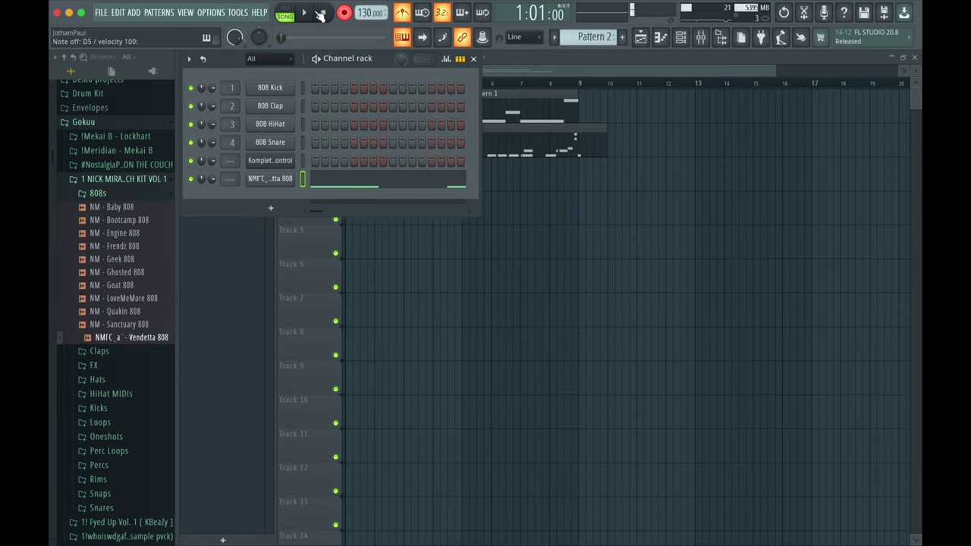
Open the recorded Vendetta 808 notes in the piano roll, quantize them all, and clear the selection
{"action": "left_click", "coordinate": [324, 183]}
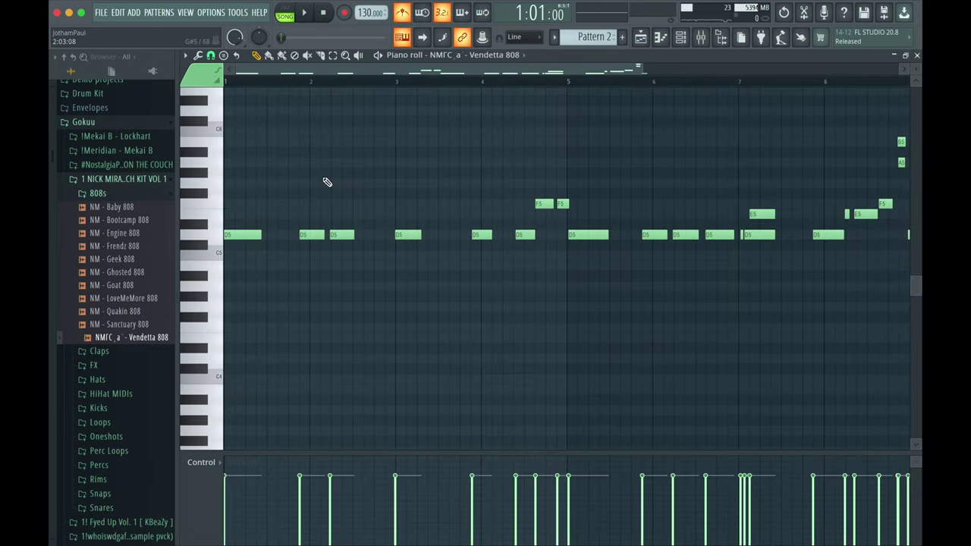
{"action": "key", "text": "super+s"}
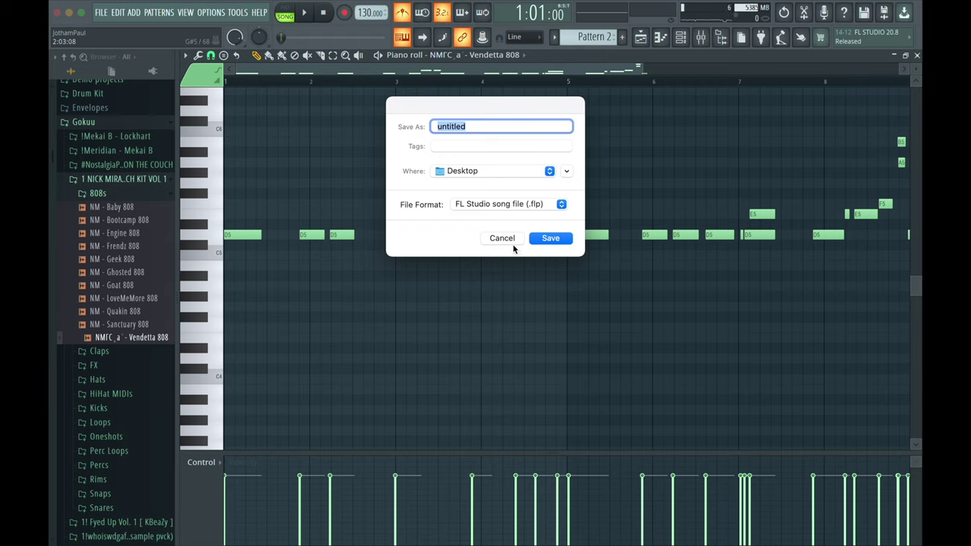
{"action": "left_click", "coordinate": [509, 239]}
{"action": "key", "text": "super+a"}
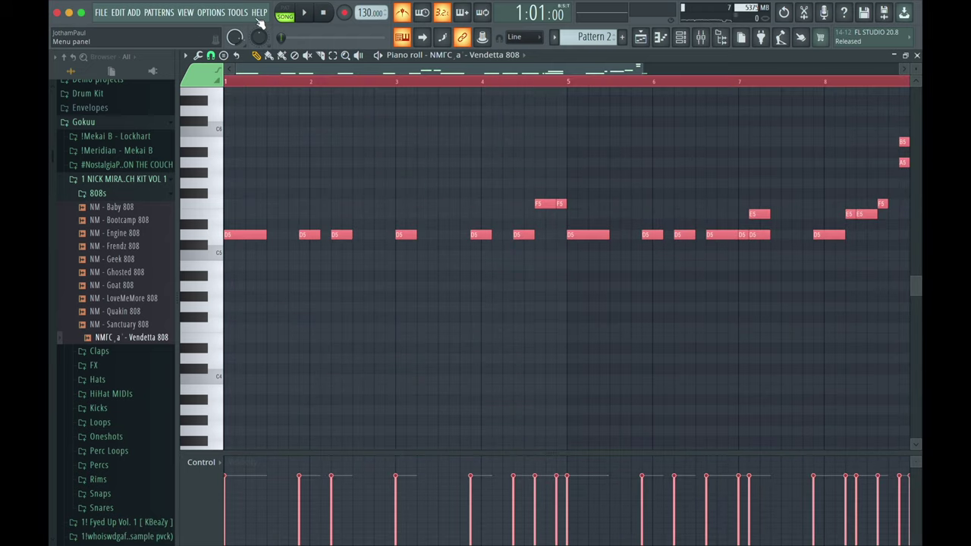
{"action": "key", "text": "super+d"}
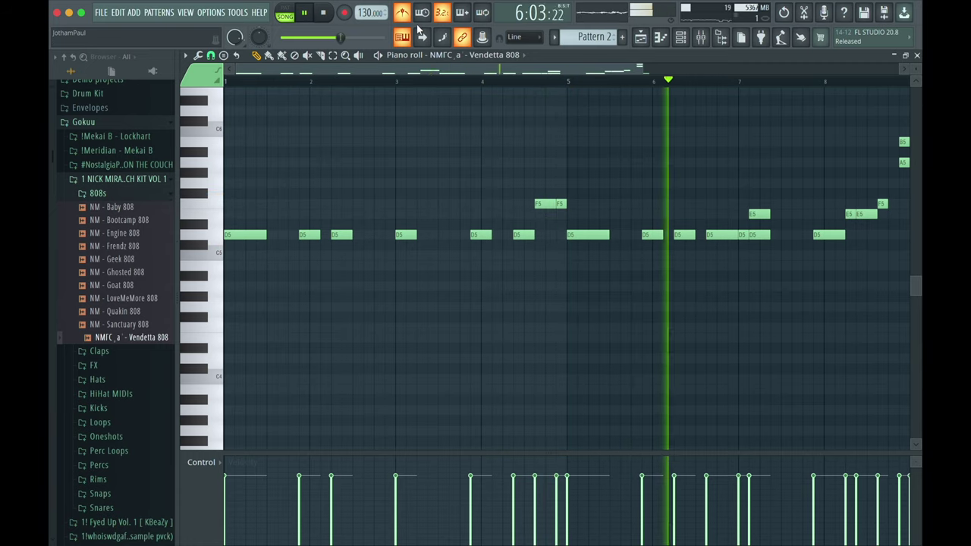
Delete the E5 note above the D5 in bar 7 and replay the ending of the 808 line
{"action": "right_click", "coordinate": [760, 214]}
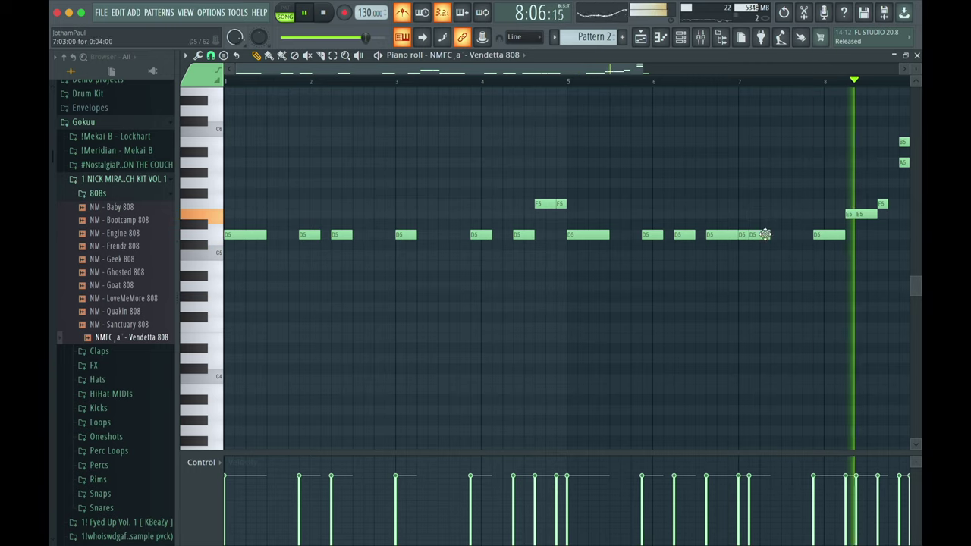
{"action": "left_click", "coordinate": [721, 79]}
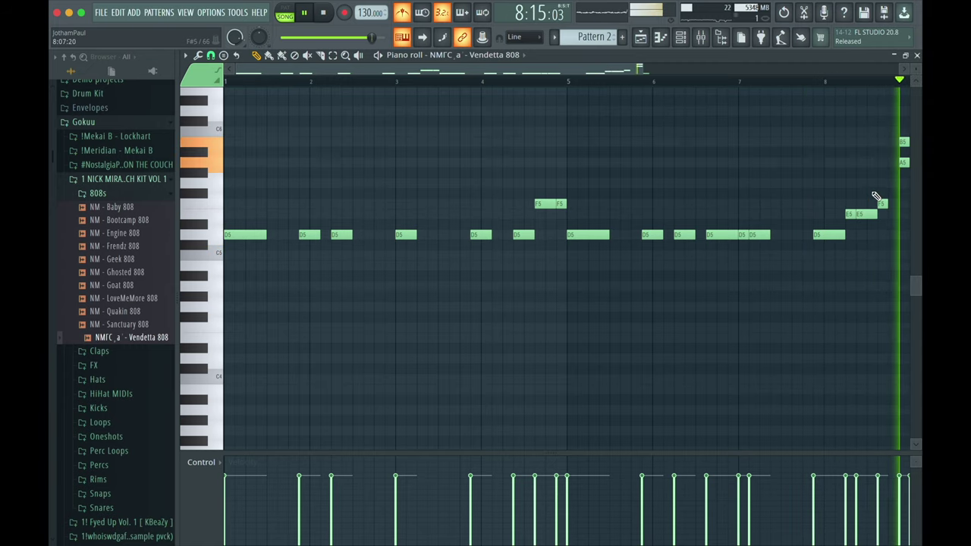
{"action": "left_click_drag", "start_coordinate": [622, 69], "coordinate": [679, 67]}
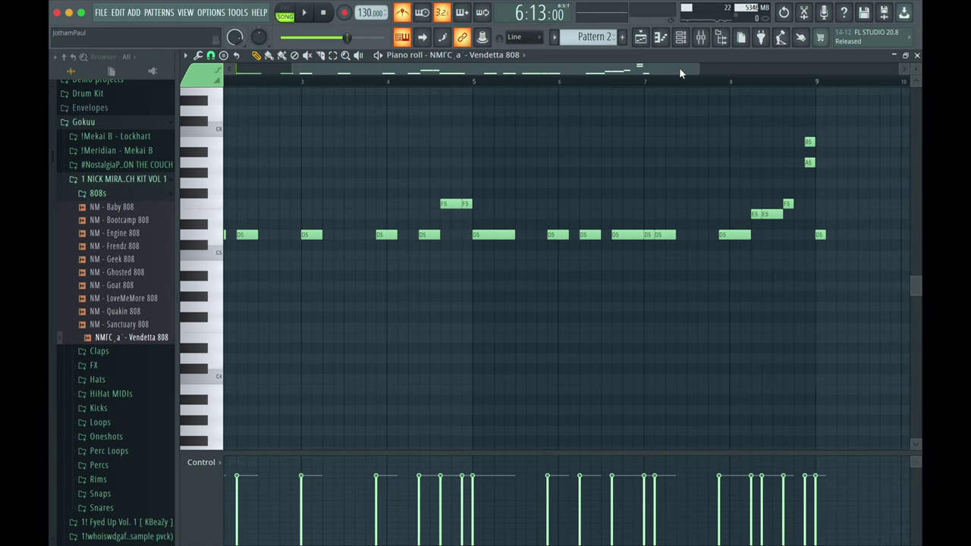
Add a second F5 note near the end of bar 8 and delete the A5 note and the D5 note at bar 9
{"action": "left_click", "coordinate": [705, 80]}
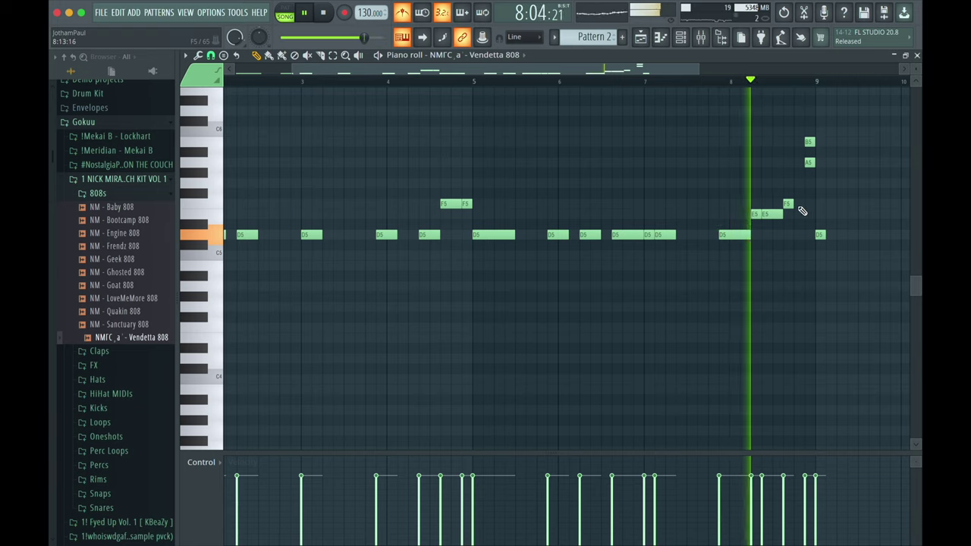
{"action": "left_click", "coordinate": [798, 205]}
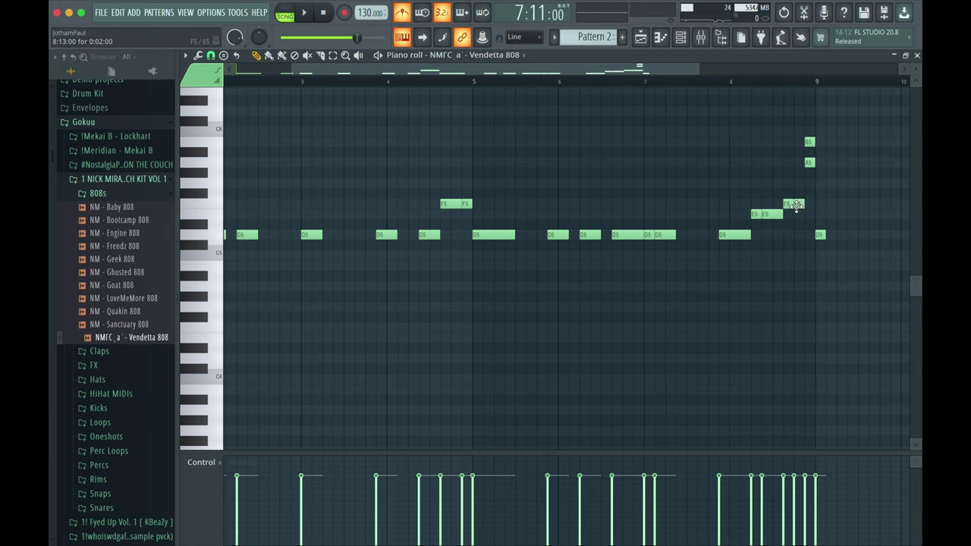
{"action": "key", "text": "space"}
{"action": "right_click", "coordinate": [810, 163]}
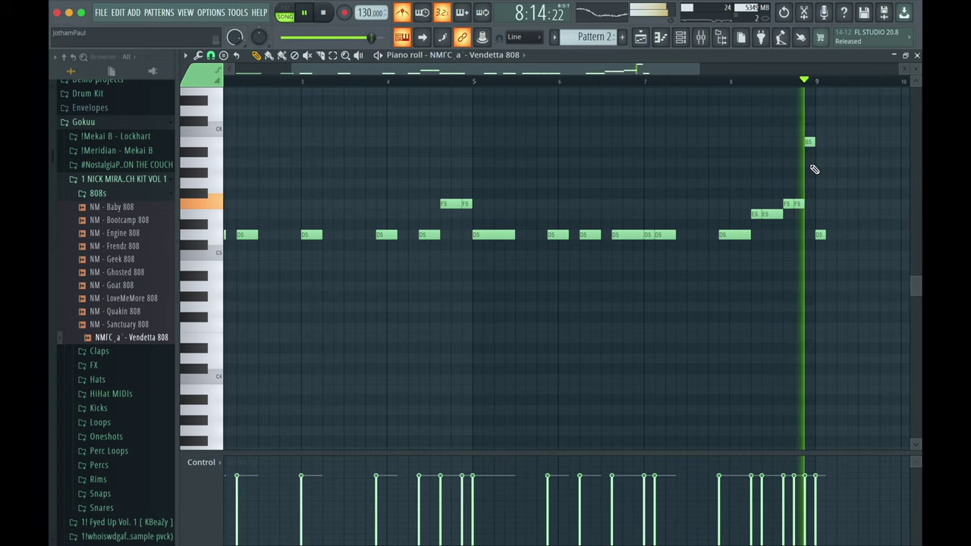
{"action": "right_click", "coordinate": [822, 236]}
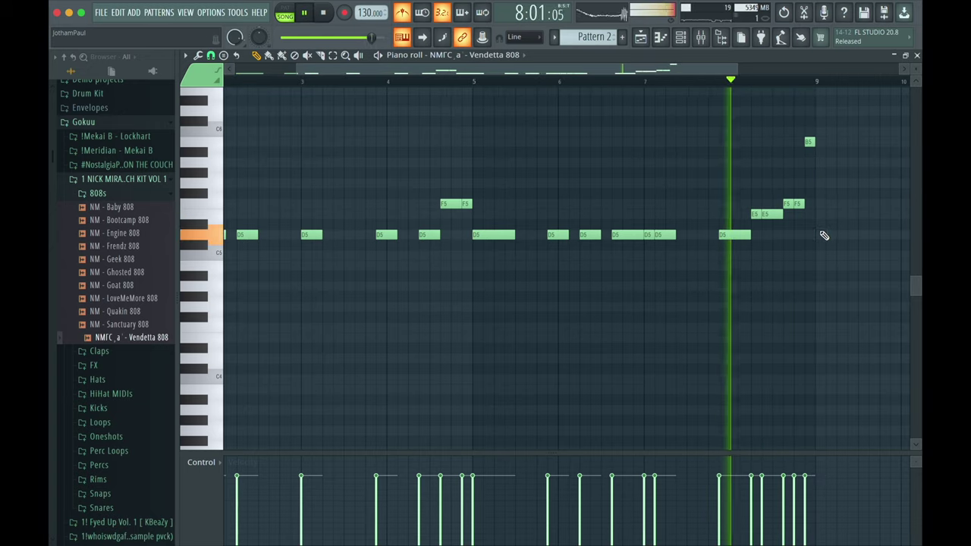
{"action": "key", "text": "ctrl+a"}
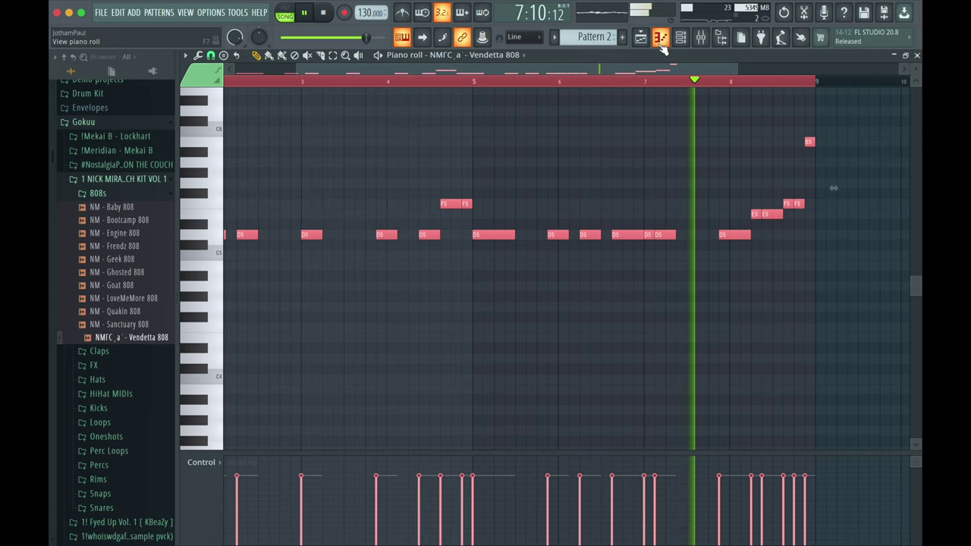
Leave the piano roll, show the channel rack, and browse the Nick Mira kit from 808s through Perc Loops to the Percs folder
{"action": "left_click", "coordinate": [661, 42]}
{"action": "left_click", "coordinate": [681, 36]}
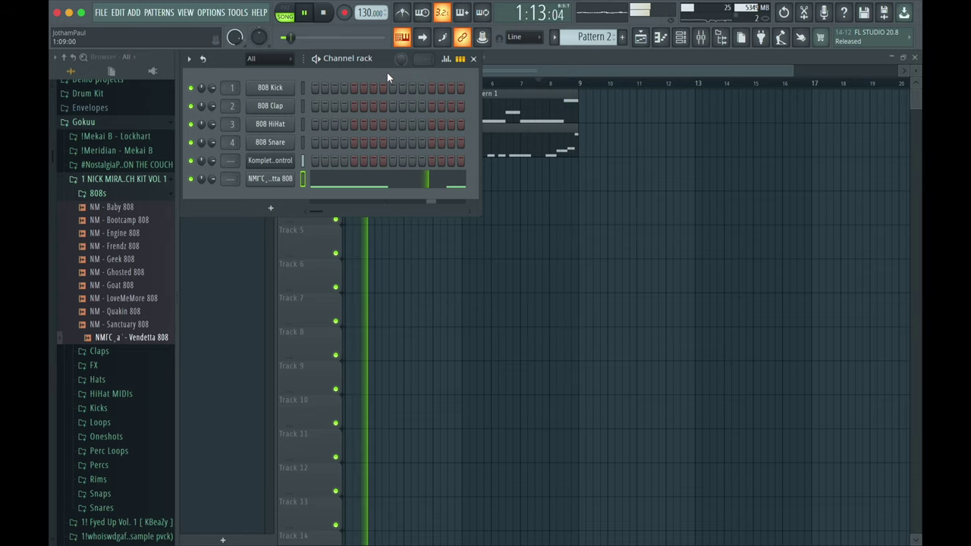
{"action": "left_click", "coordinate": [114, 196]}
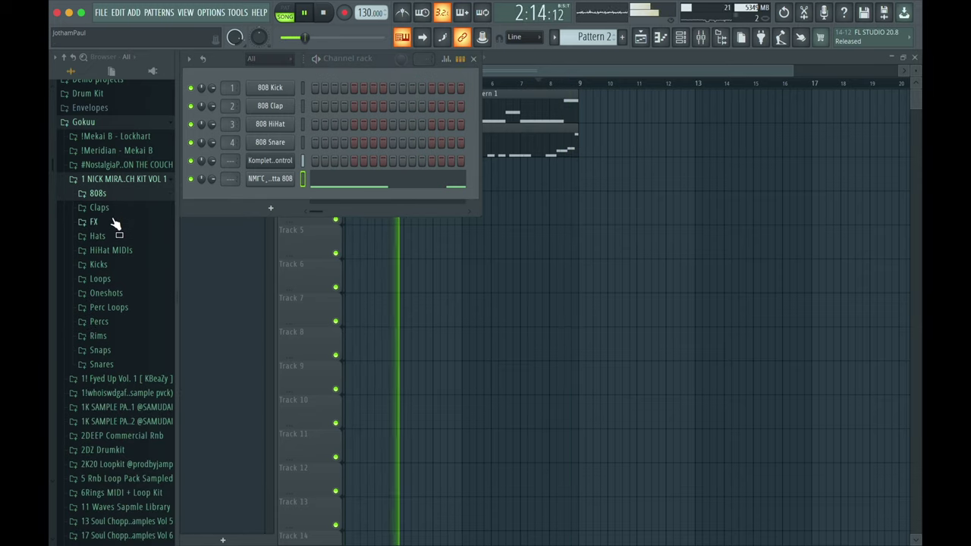
{"action": "left_click", "coordinate": [114, 309]}
{"action": "left_click", "coordinate": [119, 336]}
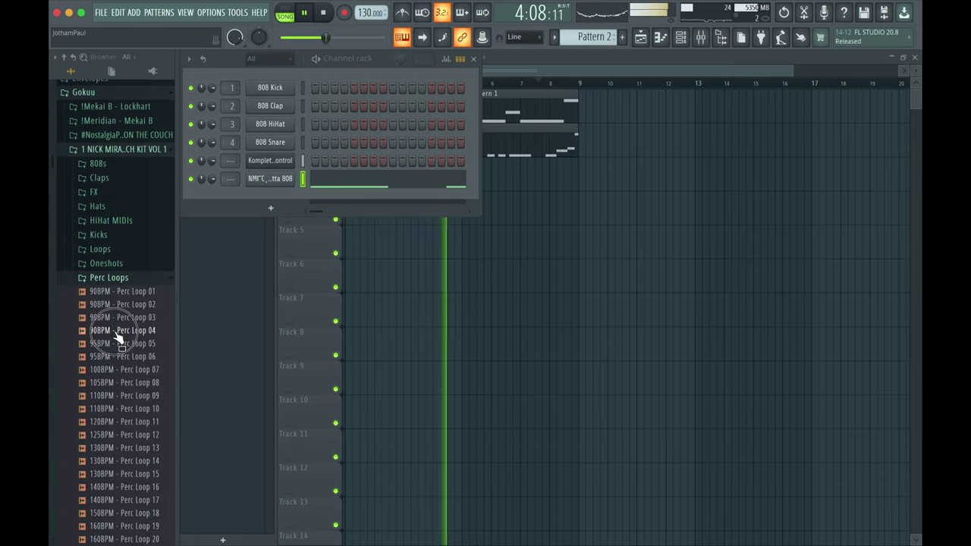
{"action": "left_click", "coordinate": [111, 280]}
{"action": "left_click", "coordinate": [100, 292]}
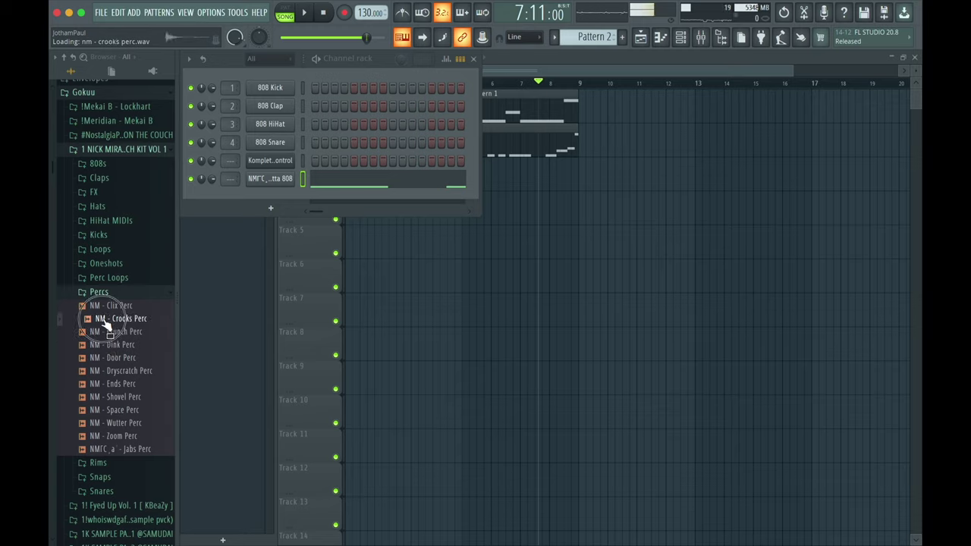
Audition percussion samples such as Dryscratch, Ends, Wutter and Zoom, and add the Jabs Perc to the channel rack as a new channel
{"action": "left_click", "coordinate": [122, 371]}
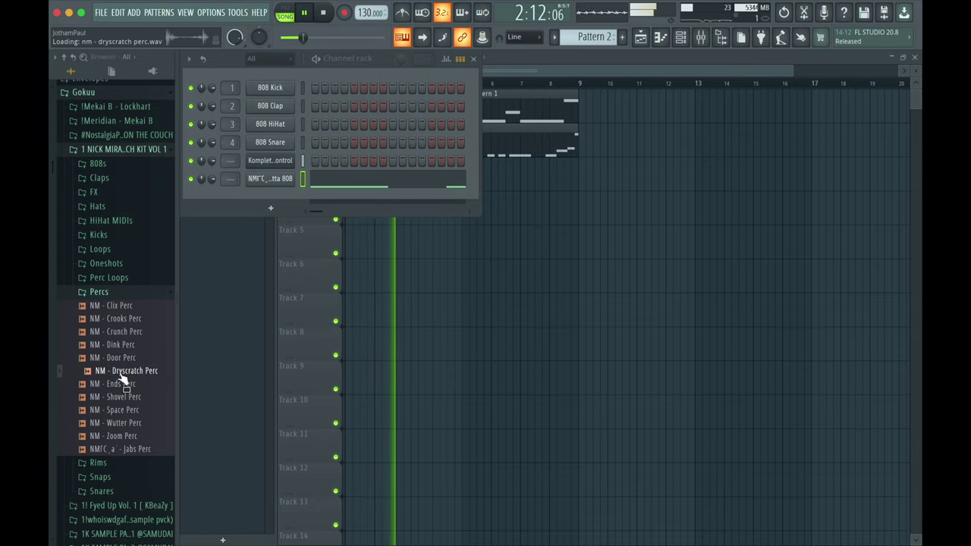
{"action": "left_click", "coordinate": [120, 384]}
{"action": "left_click", "coordinate": [118, 423]}
{"action": "left_click", "coordinate": [114, 437]}
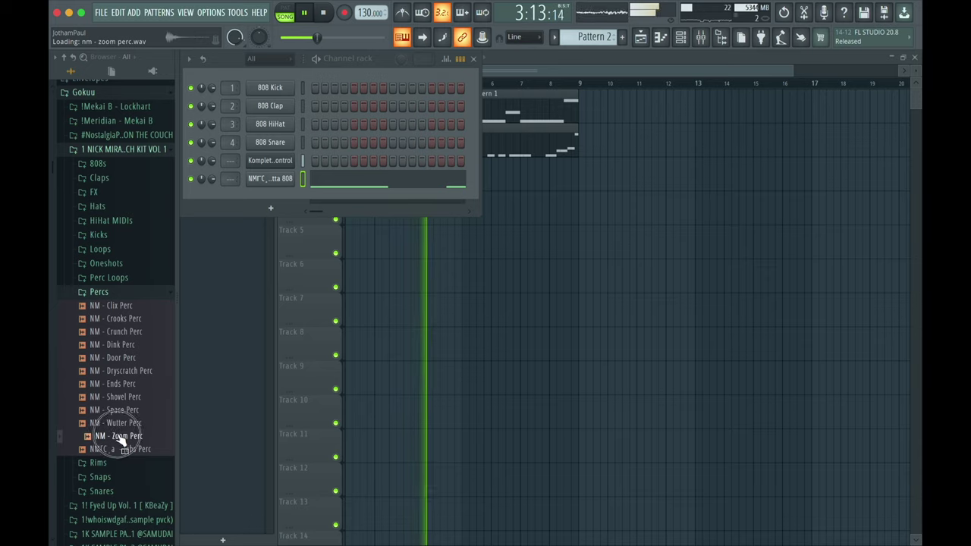
{"action": "left_click", "coordinate": [121, 449]}
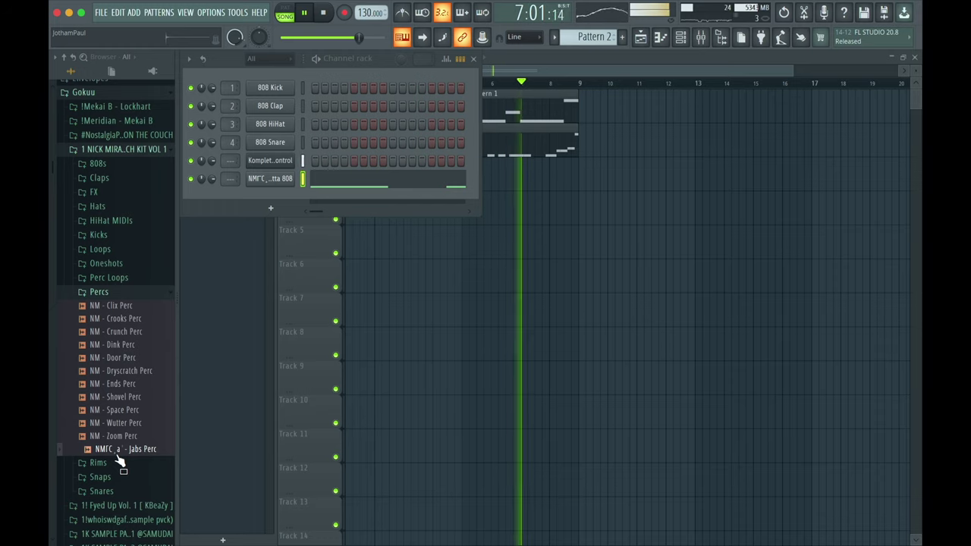
{"action": "left_click", "coordinate": [119, 462]}
{"action": "left_click_drag", "start_coordinate": [120, 461], "coordinate": [237, 194]}
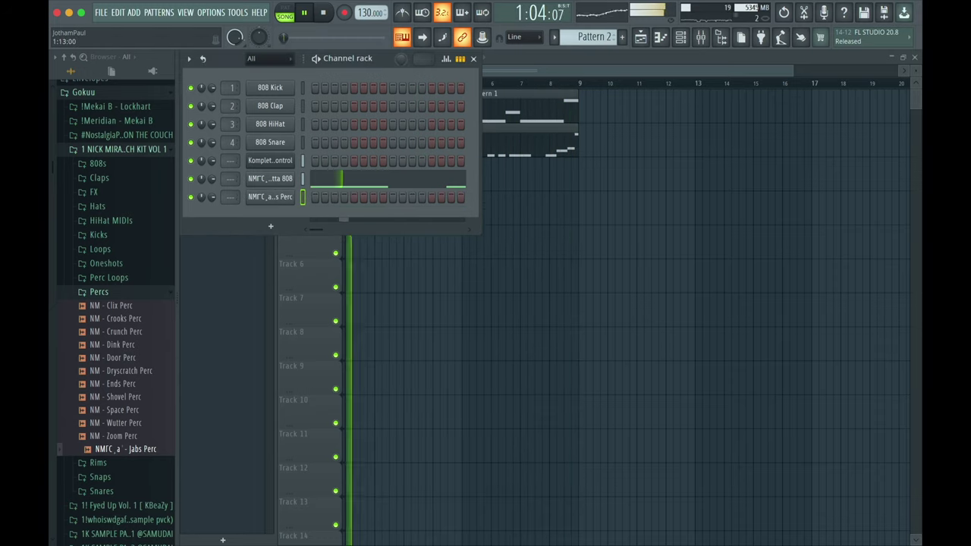
Put a Jabs Perc hit on step 9 of Pattern 3 and repeat the pattern on Track 3 through bar 8
{"action": "left_click", "coordinate": [384, 199]}
{"action": "right_click", "coordinate": [384, 199]}
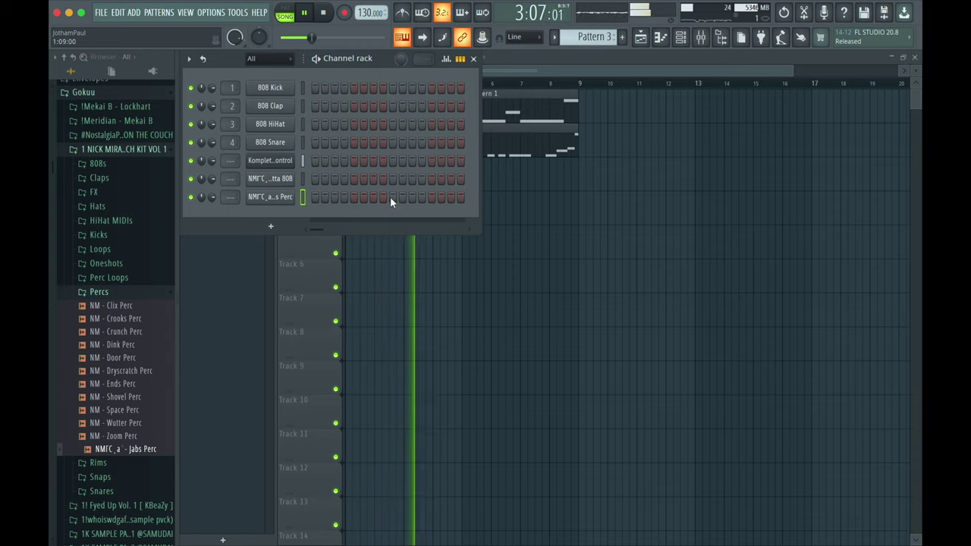
{"action": "left_click", "coordinate": [538, 66]}
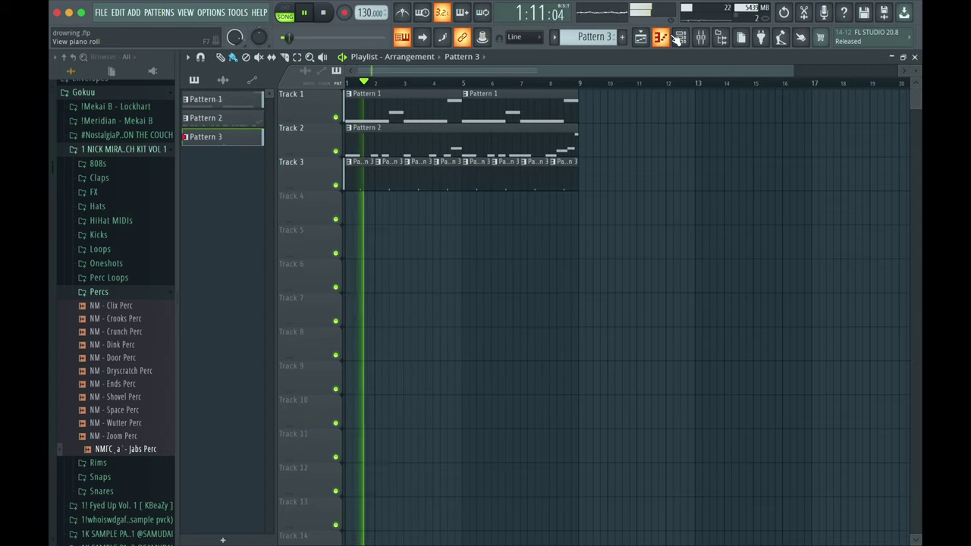
Switch to the empty Pattern 4 and show the channel rack over the playlist
{"action": "left_click", "coordinate": [661, 38]}
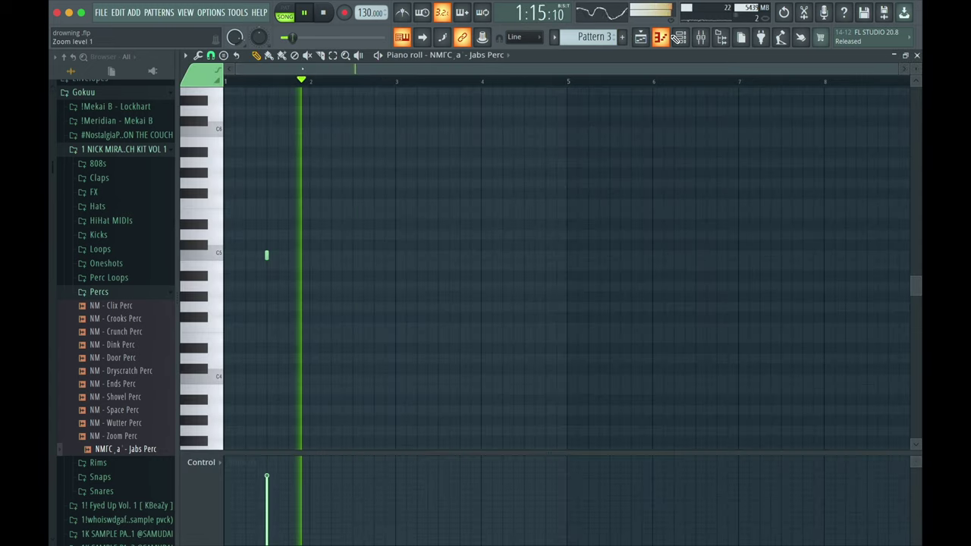
{"action": "left_click", "coordinate": [681, 38]}
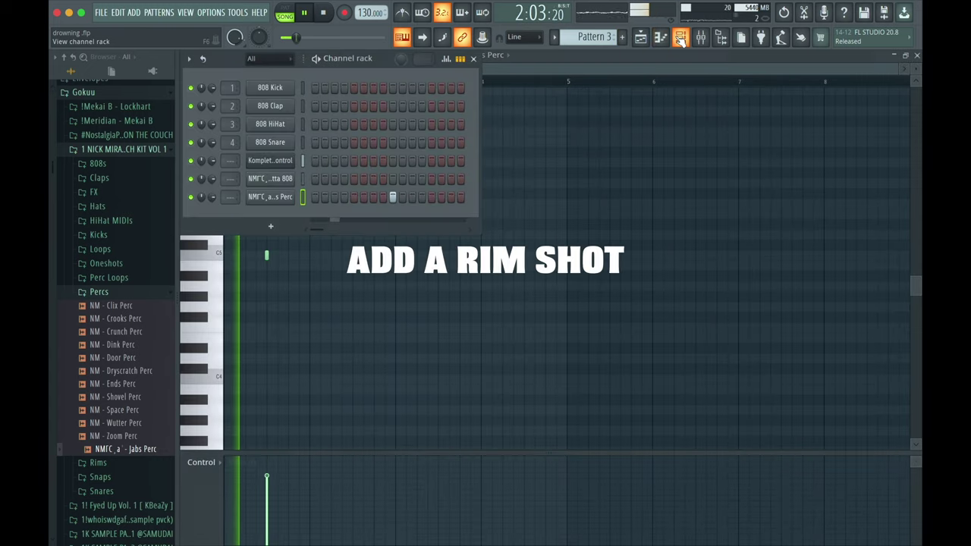
{"action": "left_click", "coordinate": [680, 38]}
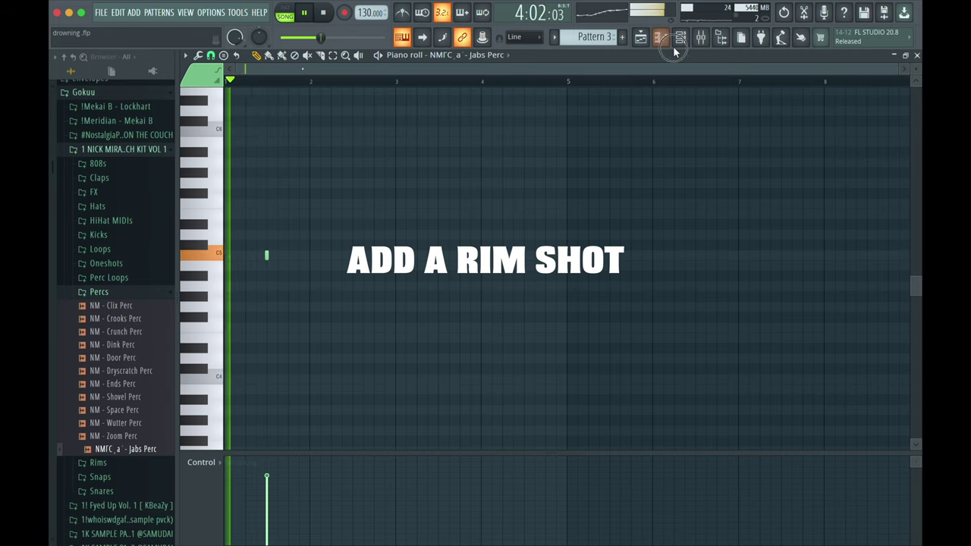
{"action": "double_click", "coordinate": [674, 48]}
{"action": "left_click", "coordinate": [674, 53]}
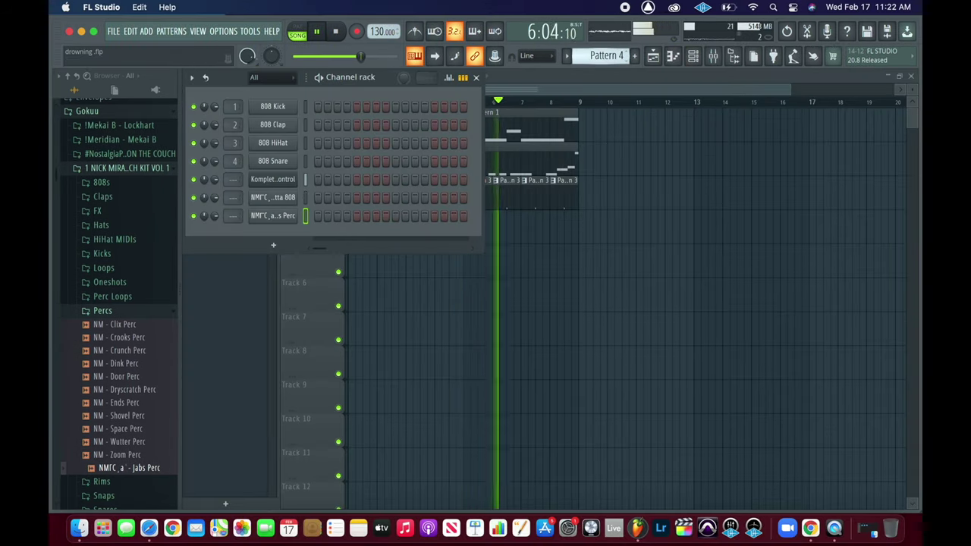
Audition the Buckshot, Classy and Digi samples in the Rims folder and add the Buckshot Rim as a new channel
{"action": "left_click", "coordinate": [125, 311]}
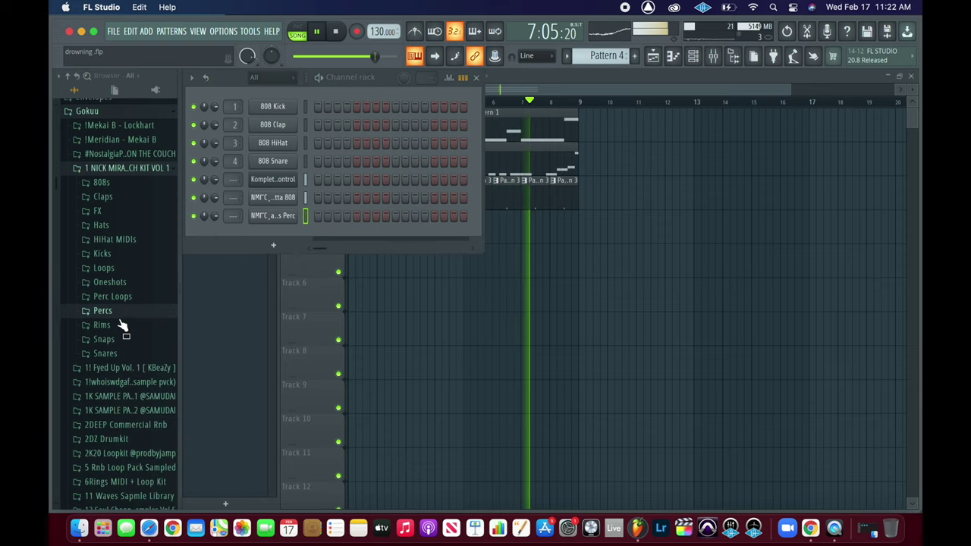
{"action": "key", "text": "space"}
{"action": "left_click", "coordinate": [112, 326]}
{"action": "left_click", "coordinate": [114, 339]}
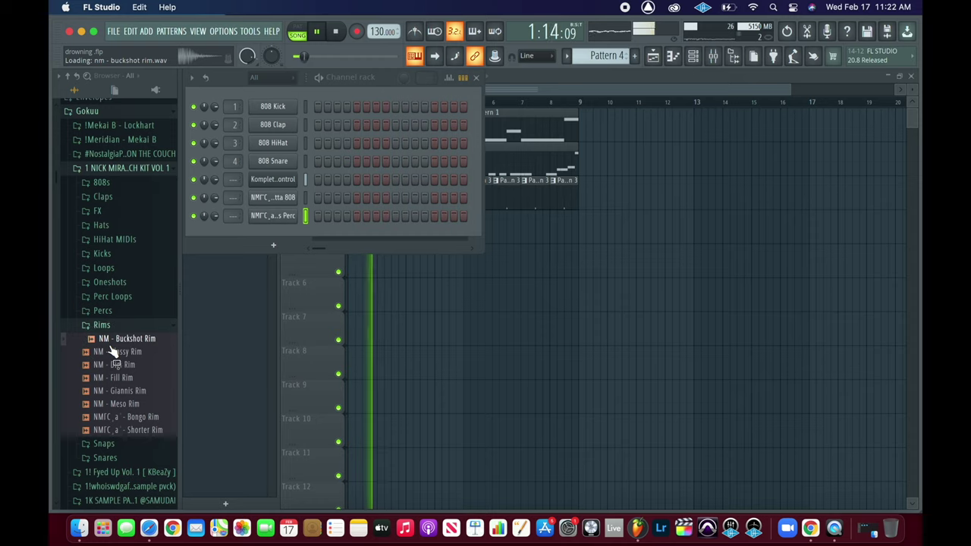
{"action": "left_click", "coordinate": [113, 352]}
{"action": "left_click", "coordinate": [111, 364]}
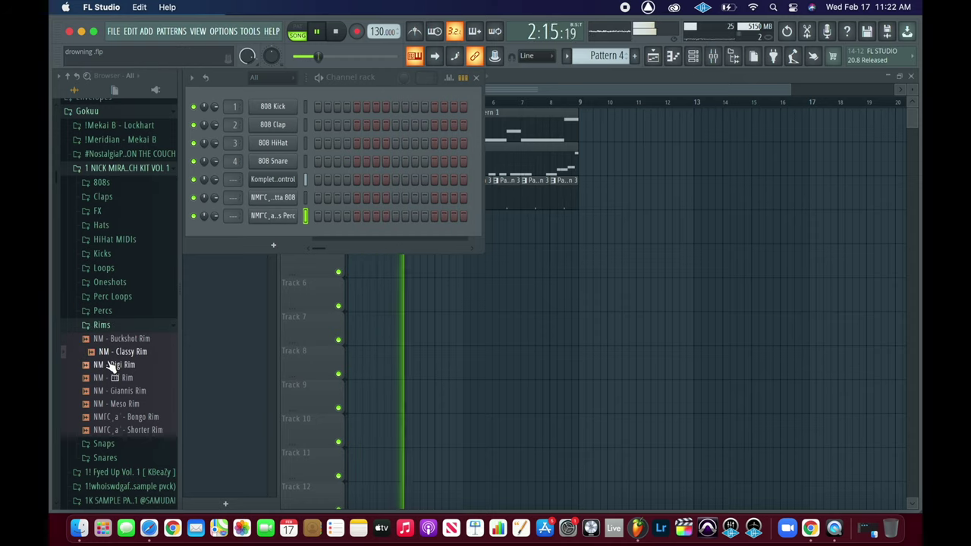
{"action": "key", "text": "space"}
{"action": "left_click", "coordinate": [119, 340]}
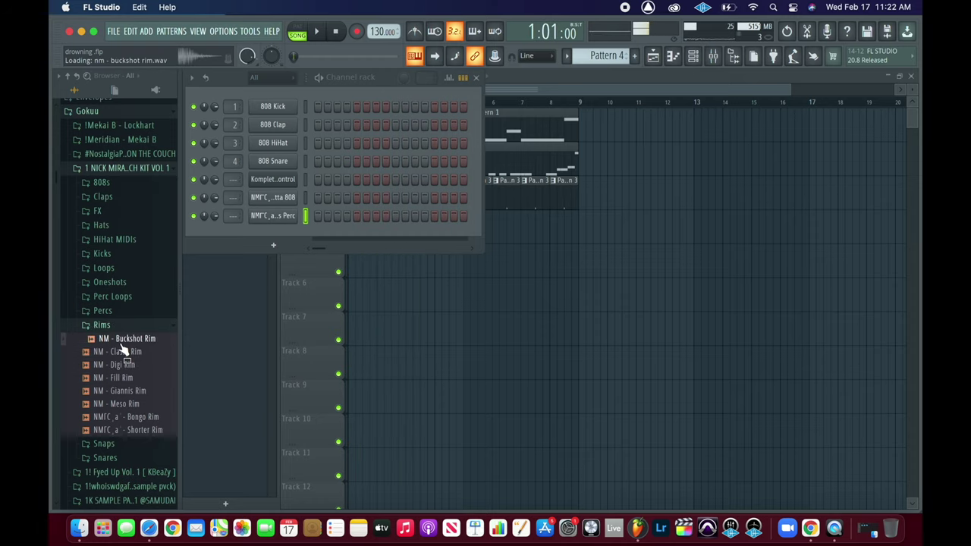
Pan the Buckshot Rim channel about 34% right and lower the Jabs Perc channel's volume
{"action": "left_click_drag", "start_coordinate": [211, 223], "coordinate": [211, 226]}
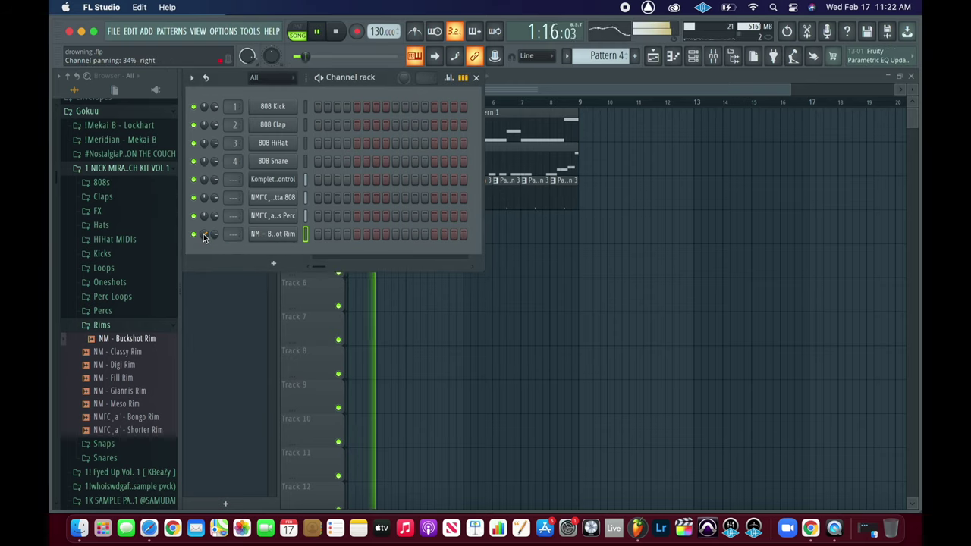
{"action": "left_click_drag", "start_coordinate": [214, 219], "coordinate": [214, 224]}
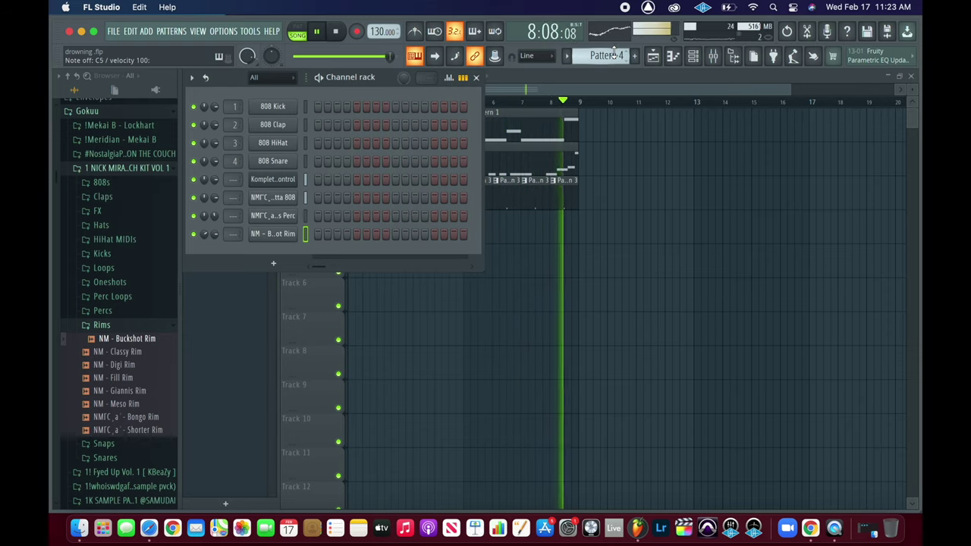
Record a Buckshot Rim rhythm into Pattern 4 over the looped beat, undoing the first take and recording it again
{"action": "left_click", "coordinate": [338, 34]}
{"action": "left_click", "coordinate": [339, 34]}
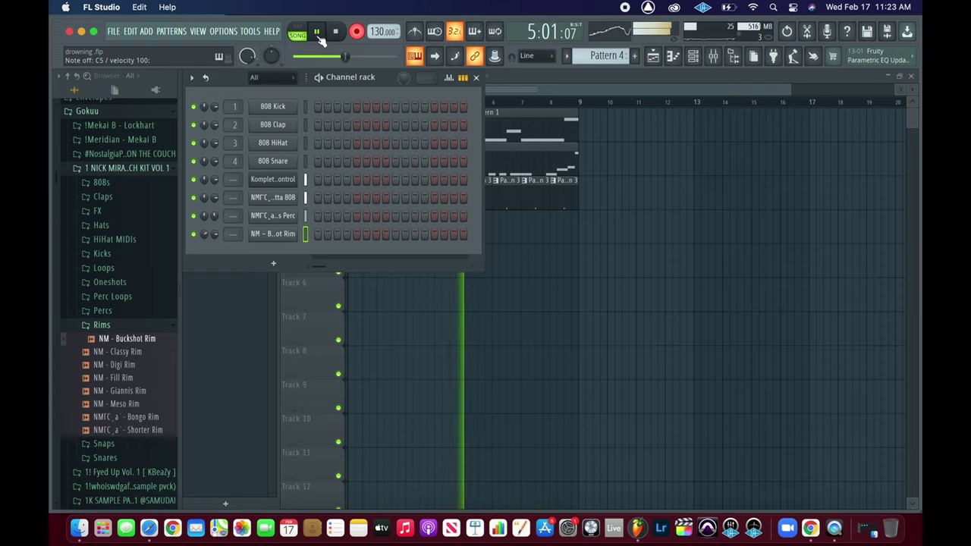
{"action": "key", "text": "space"}
{"action": "key", "text": "super+z"}
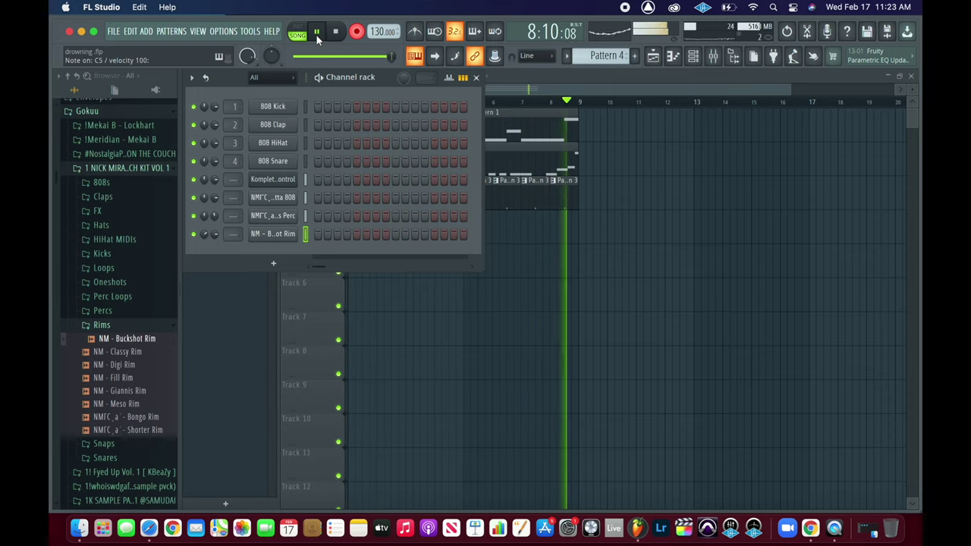
{"action": "key", "text": "space"}
Open the recorded Buckshot Rim notes in the piano roll, quantize them all, and clear the selection
{"action": "left_click", "coordinate": [403, 238]}
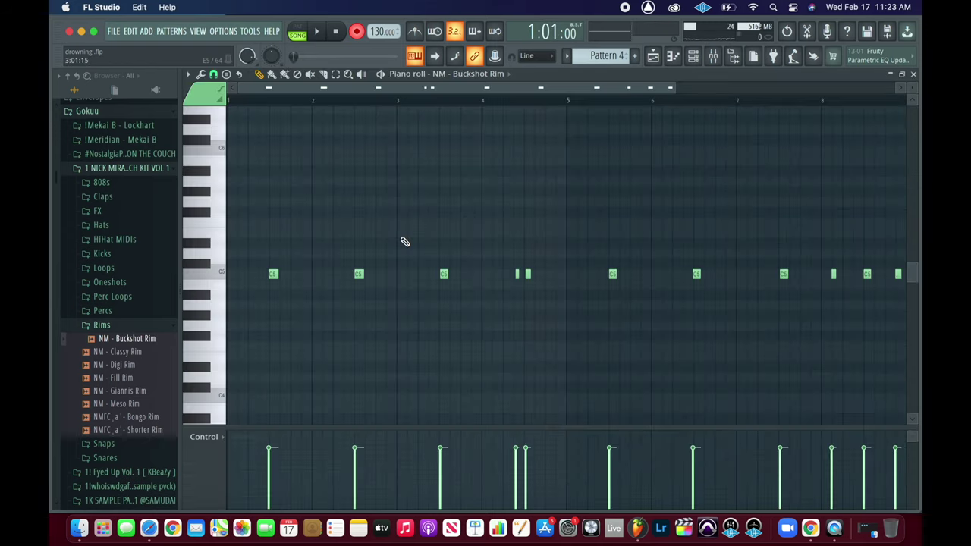
{"action": "key", "text": "ctrl+a"}
{"action": "key", "text": "ctrl+q"}
{"action": "key", "text": "ctrl+d"}
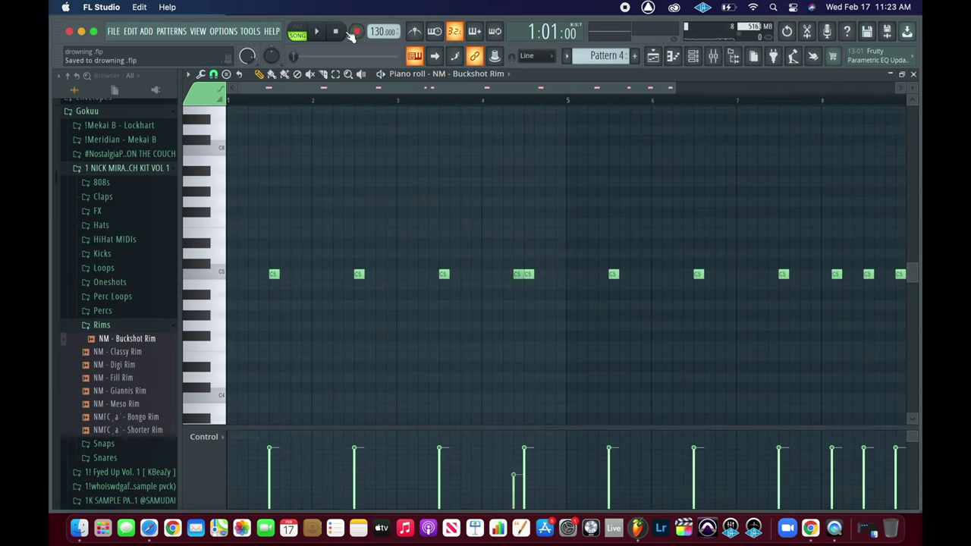
Rework the rim fill in bar 4 into three evenly spaced C5 notes, the last at 4:15:00, and replay it
{"action": "left_click", "coordinate": [318, 32]}
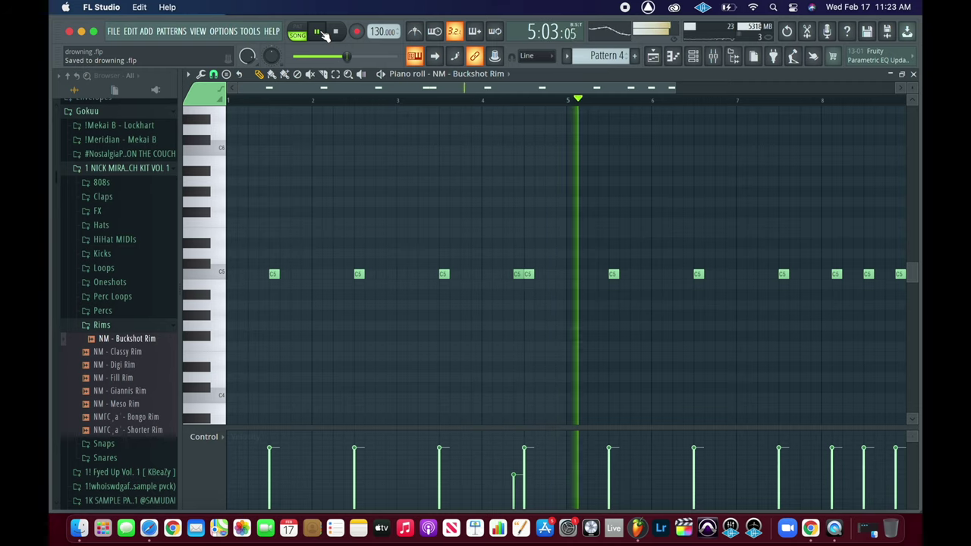
{"action": "left_click", "coordinate": [487, 101]}
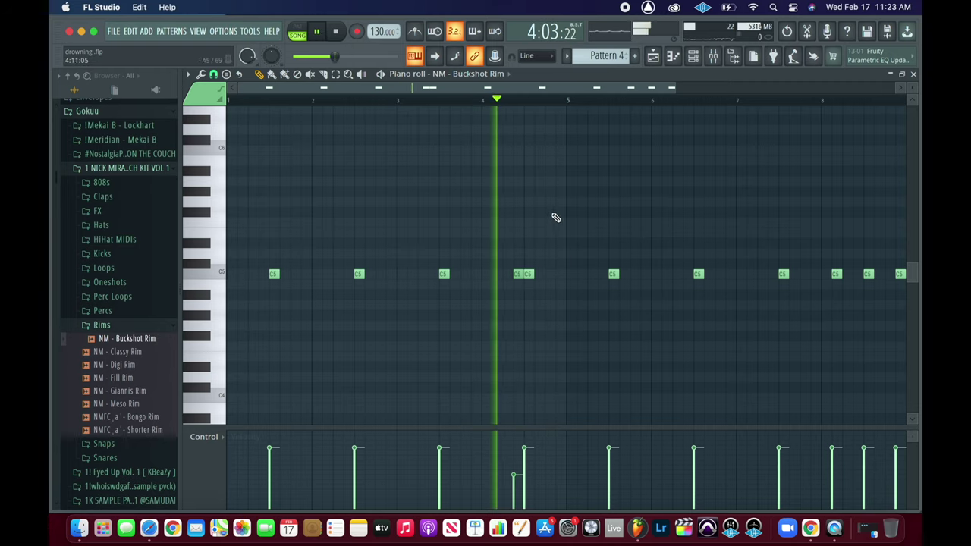
{"action": "left_click", "coordinate": [549, 273]}
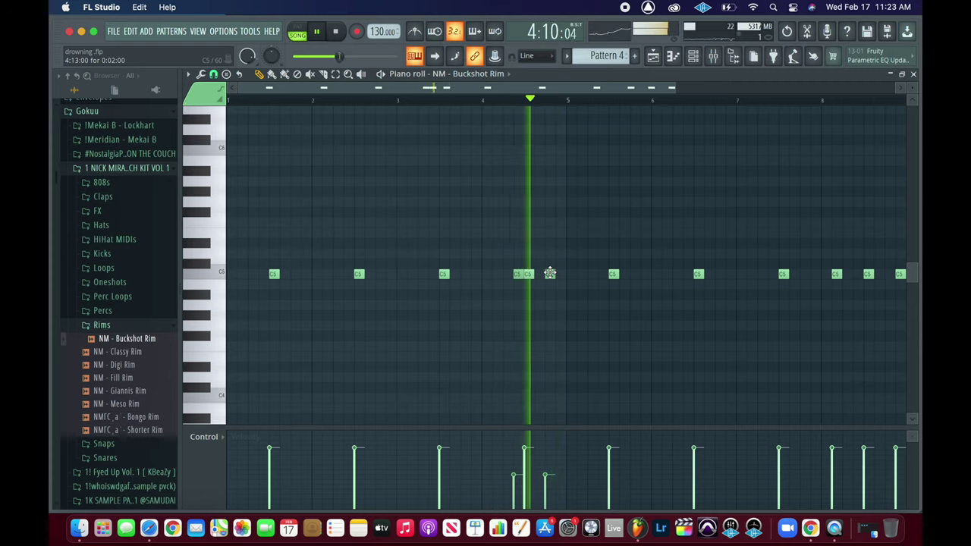
{"action": "left_click_drag", "start_coordinate": [549, 273], "coordinate": [559, 273]}
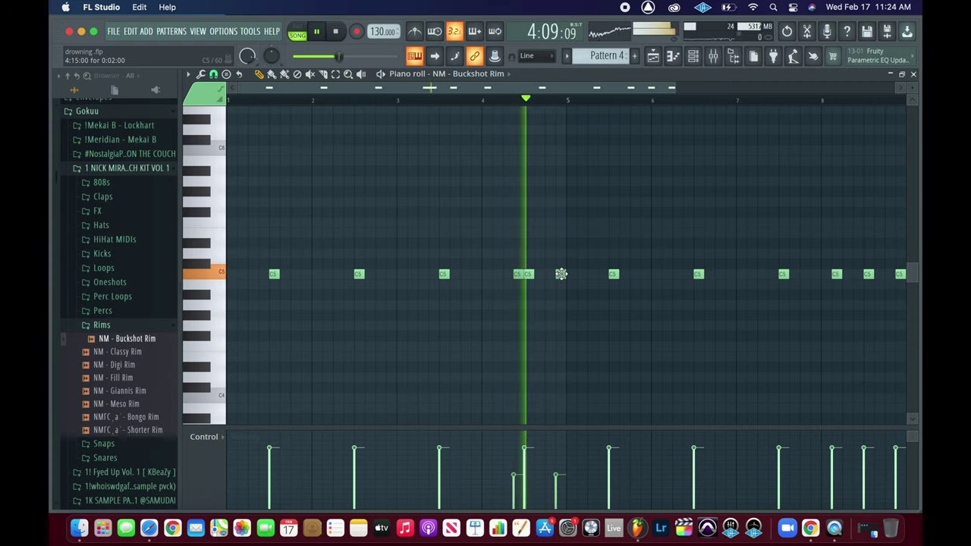
{"action": "left_click", "coordinate": [535, 275]}
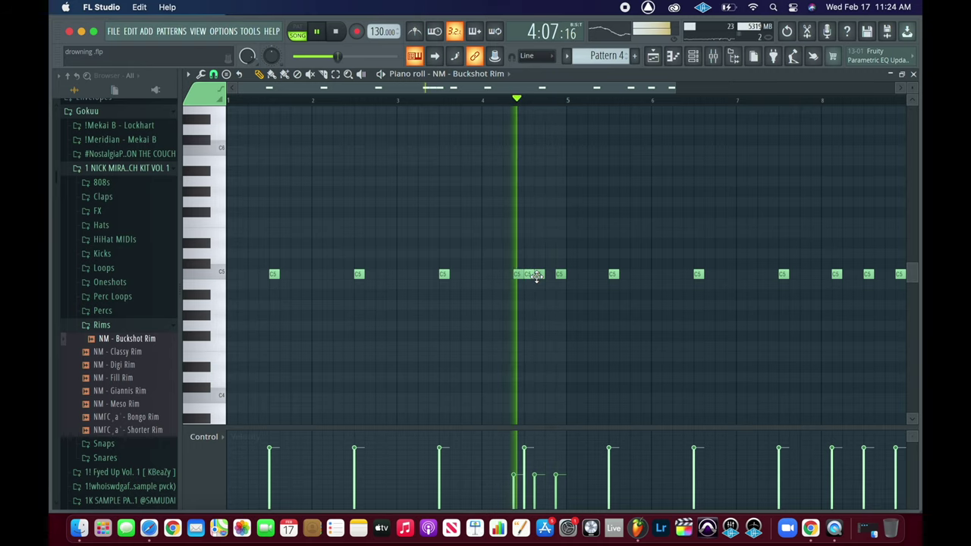
{"action": "key", "text": "space"}
{"action": "key", "text": "space"}
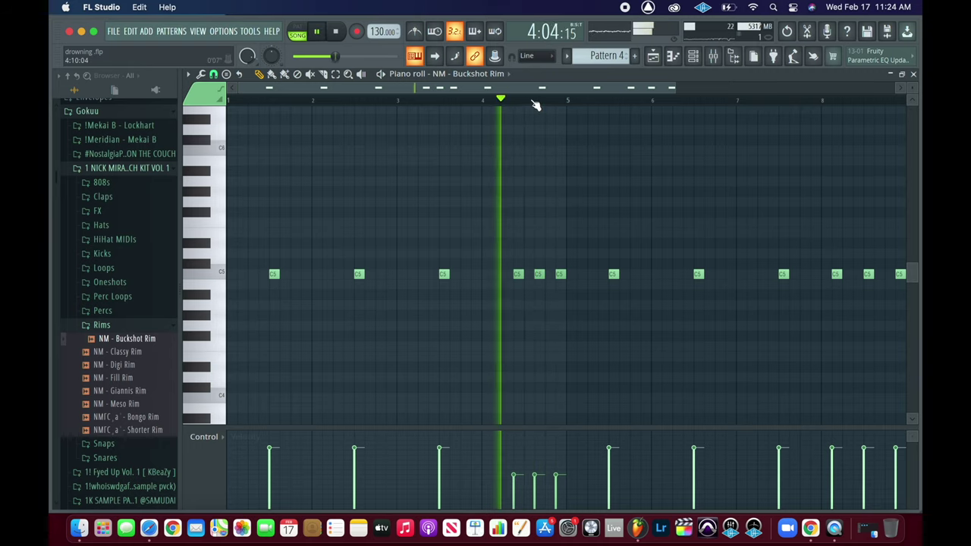
Delete the third of the four clustered C5 notes in the bar 4 rim fill and replay it
{"action": "scroll", "coordinate": [564, 98], "scroll_direction": "right", "scroll_amount": 3}
{"action": "key", "text": "space"}
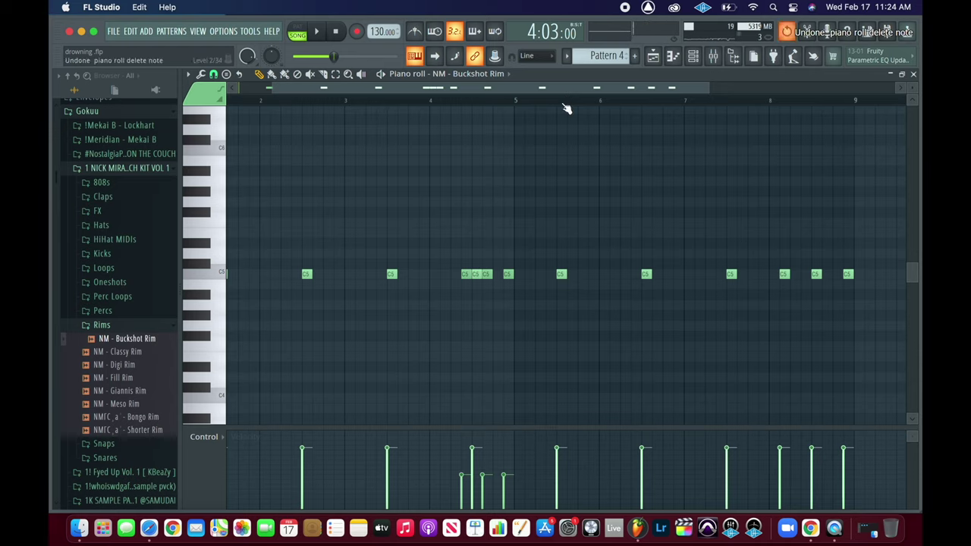
{"action": "right_click", "coordinate": [488, 278]}
{"action": "key", "text": "space"}
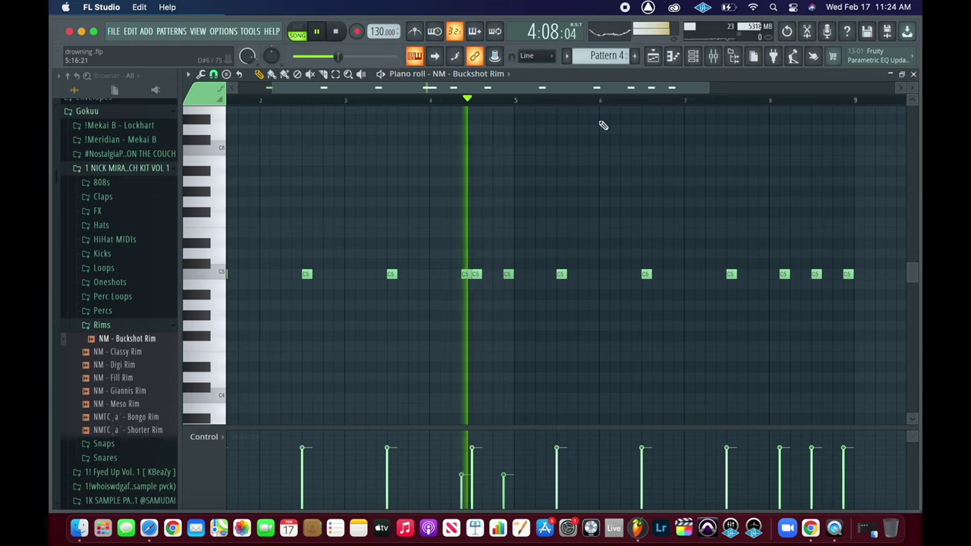
Play the rim pattern from bar 8 and add a C5 note at 8:11:00 in the closing fill
{"action": "scroll", "coordinate": [657, 88], "scroll_direction": "right", "scroll_amount": 2}
{"action": "scroll", "coordinate": [658, 88], "scroll_direction": "right", "scroll_amount": 5}
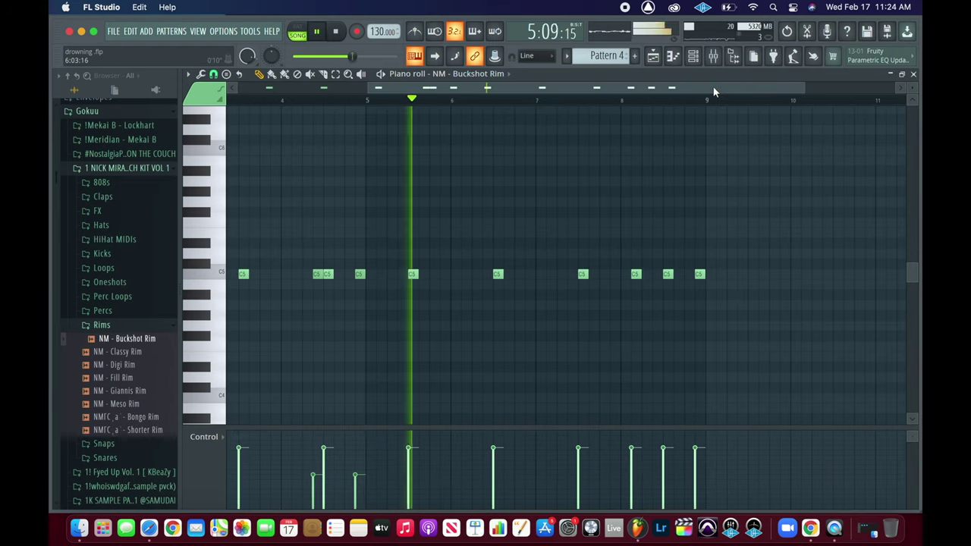
{"action": "key", "text": "space"}
{"action": "left_click", "coordinate": [621, 100]}
{"action": "key", "text": "space"}
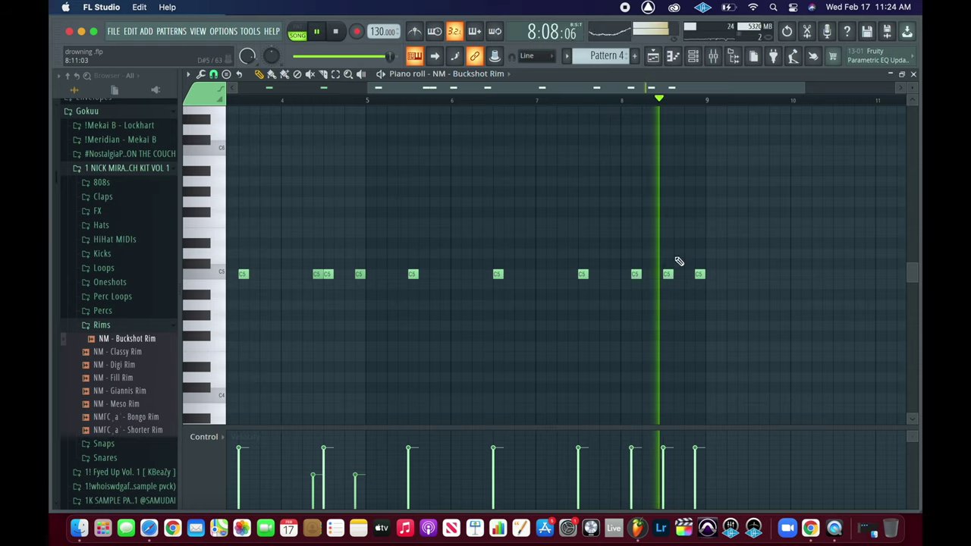
{"action": "key", "text": "space"}
{"action": "key", "text": "space"}
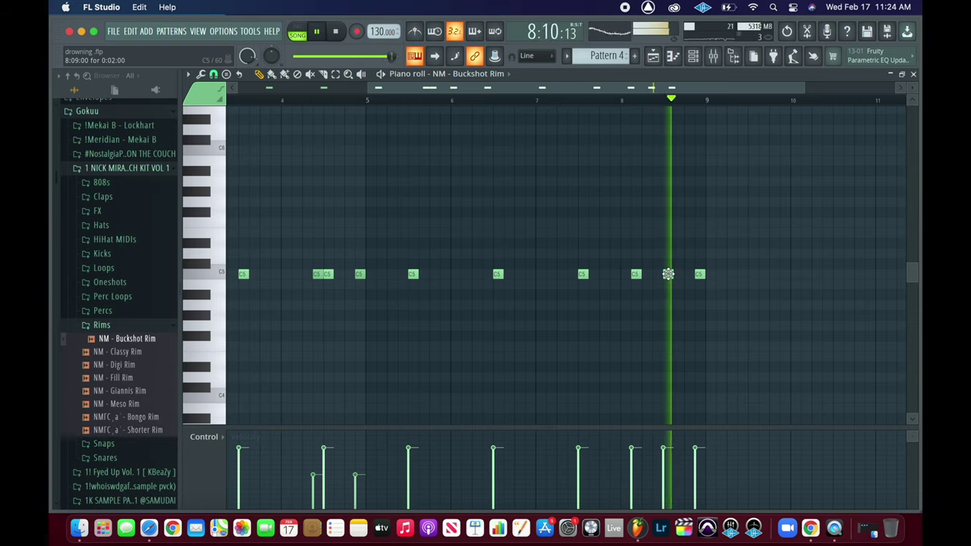
{"action": "key", "text": "space"}
{"action": "key", "text": "space"}
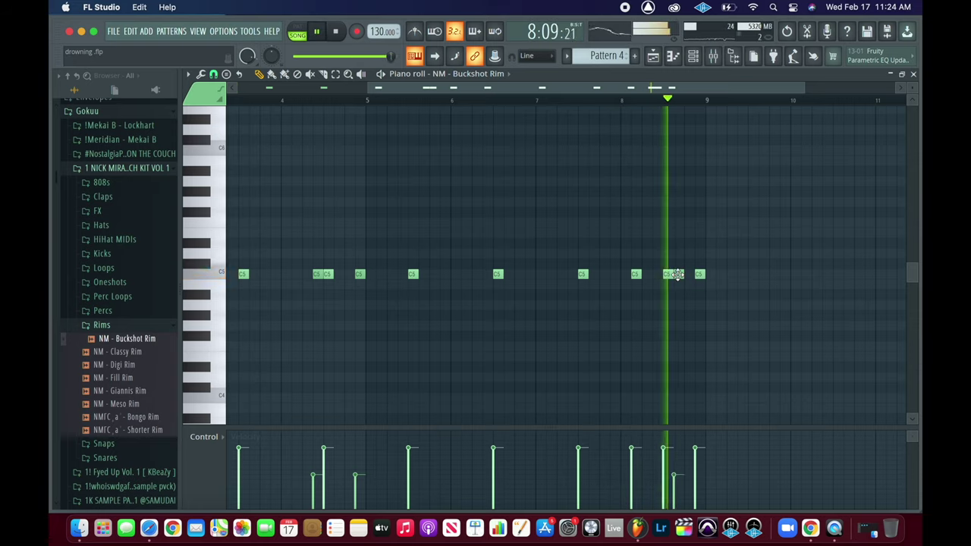
Add another C5 note at 8:13:00 to the bar 8 rim fill and replay the loop
{"action": "key", "text": "space"}
{"action": "key", "text": "space"}
{"action": "left_click", "coordinate": [685, 274]}
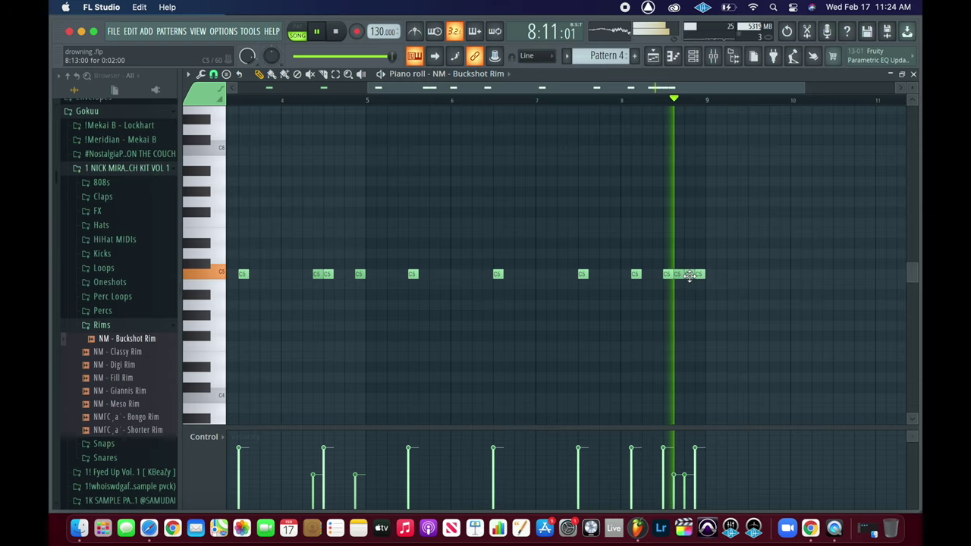
{"action": "key", "text": "space"}
{"action": "key", "text": "space"}
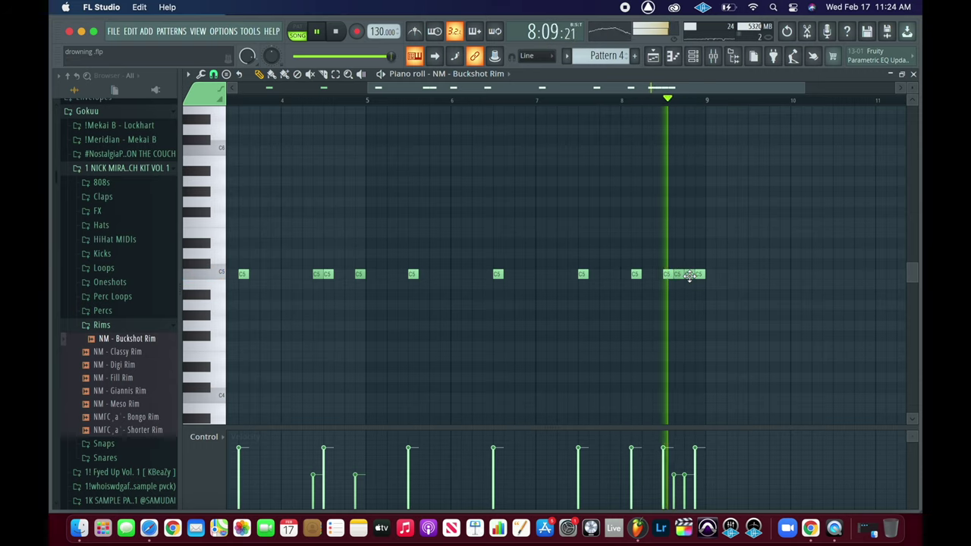
{"action": "key", "text": "space"}
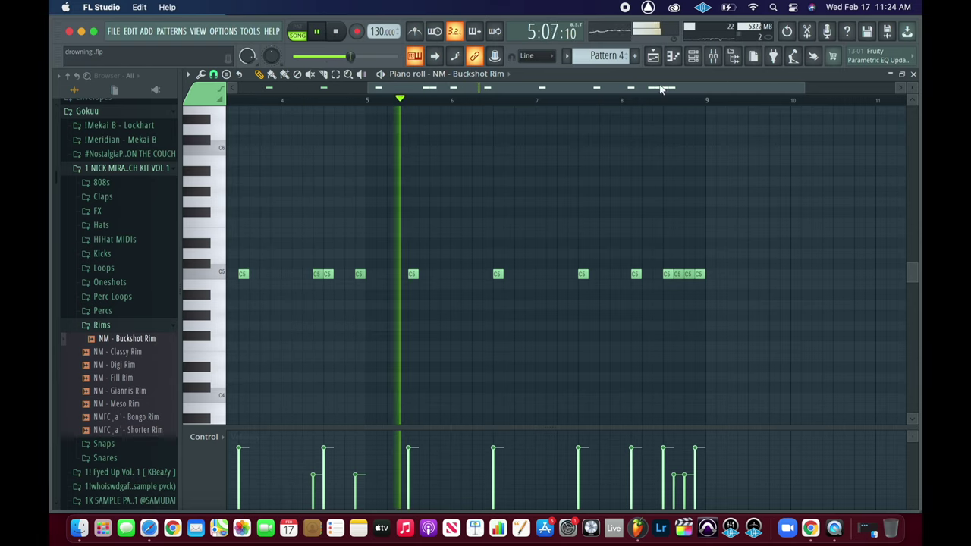
Return to the channel rack and create an empty Pattern 5
{"action": "left_click", "coordinate": [693, 57]}
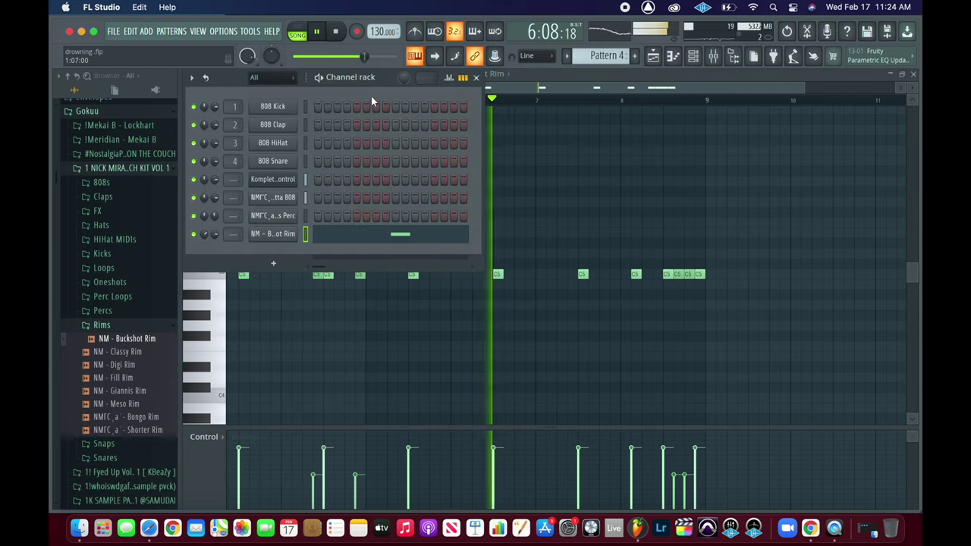
{"action": "left_click", "coordinate": [635, 56]}
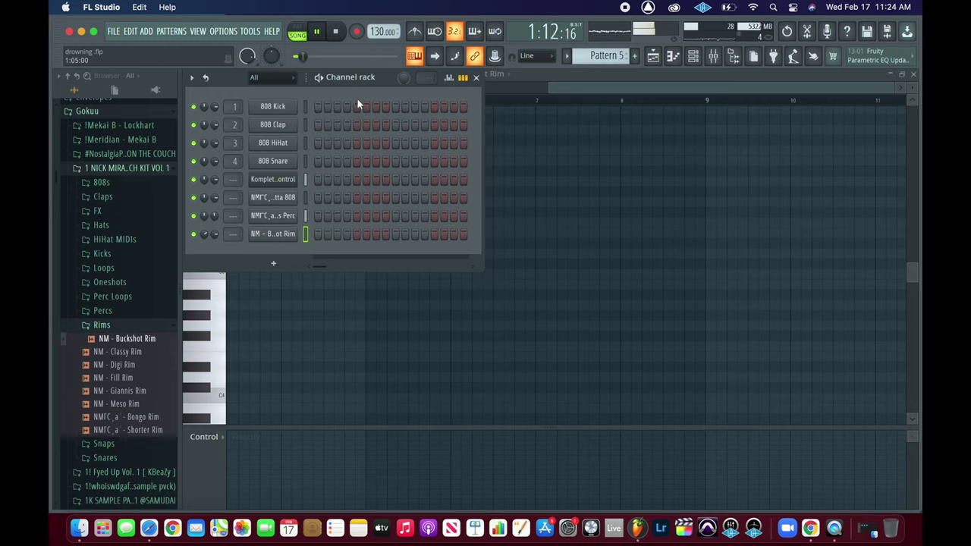
Try to split Pattern 5 by channel
{"action": "left_click_drag", "start_coordinate": [602, 57], "coordinate": [606, 68]}
{"action": "right_click", "coordinate": [606, 57]}
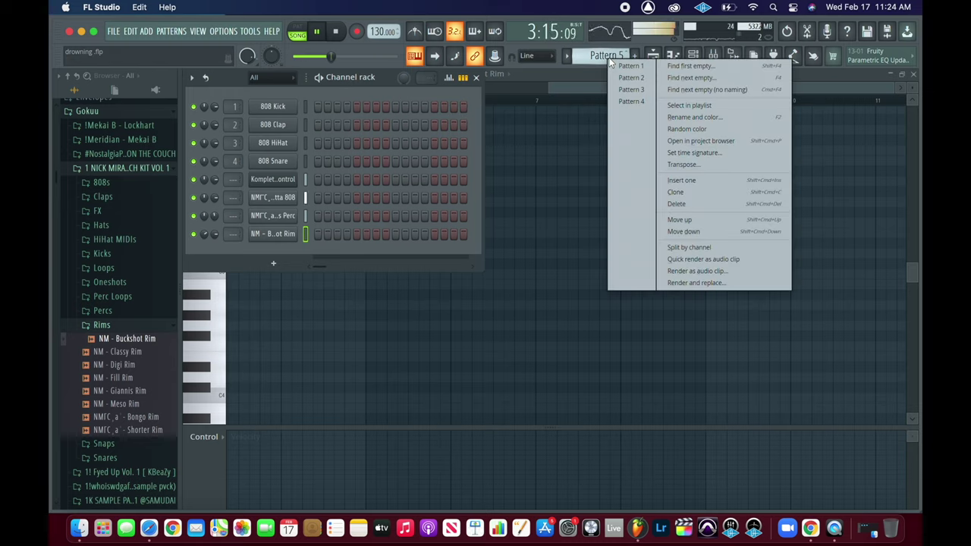
{"action": "left_click", "coordinate": [693, 248]}
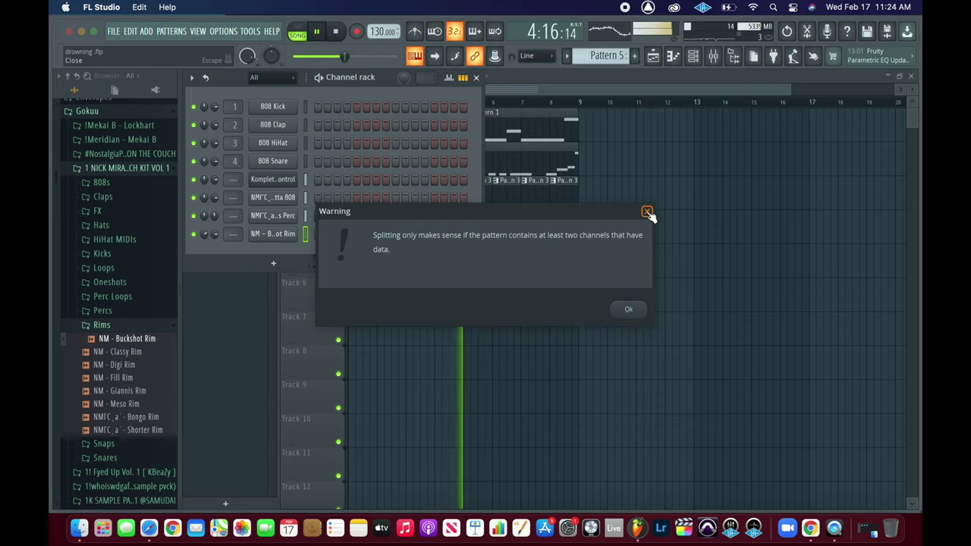
{"action": "left_click", "coordinate": [648, 213]}
Audition samples in the kit's Percs folder against the beat, including Crunch, Shovel, Wutter, Zoom and Jabs Perc
{"action": "key", "text": "space"}
{"action": "left_click", "coordinate": [97, 405]}
{"action": "left_click", "coordinate": [101, 324]}
{"action": "left_click", "coordinate": [102, 312]}
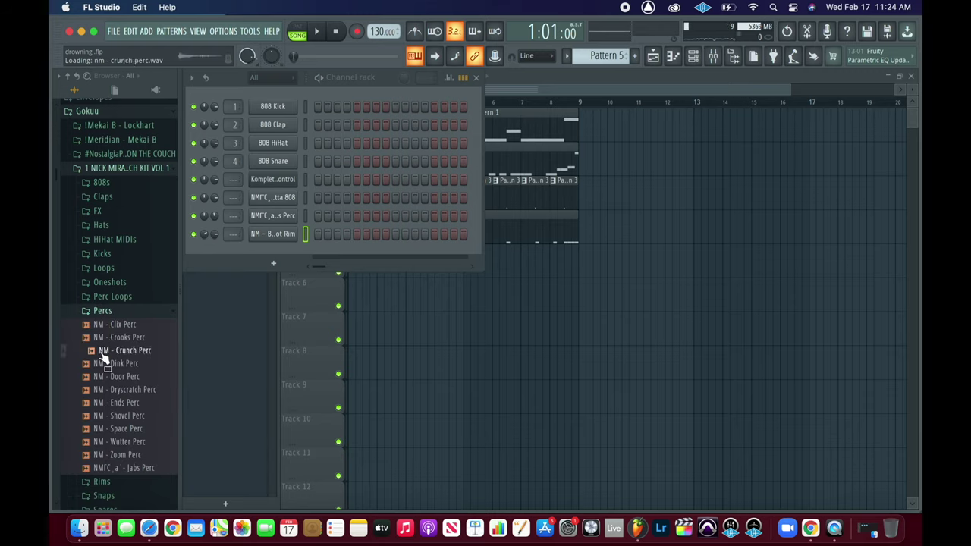
{"action": "left_click", "coordinate": [110, 417]}
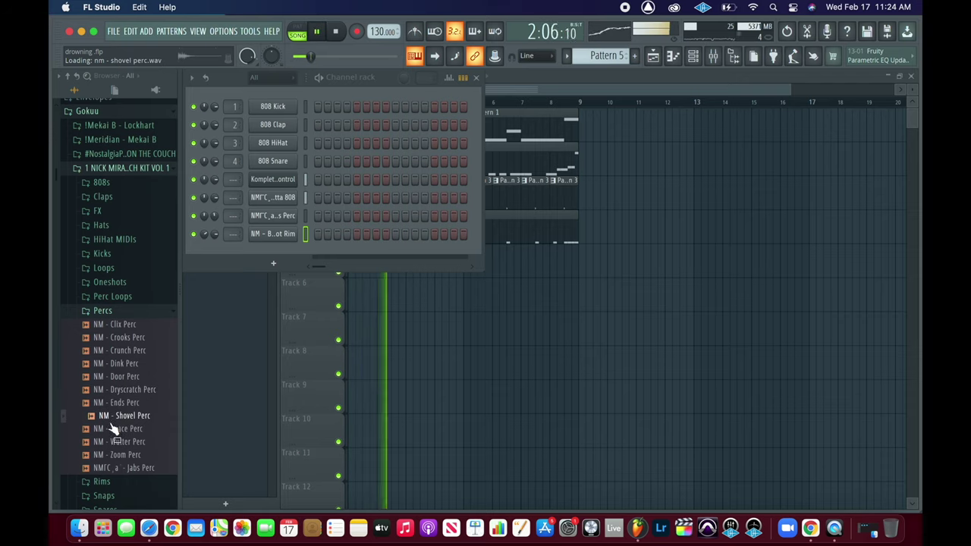
{"action": "left_click", "coordinate": [110, 442]}
{"action": "left_click", "coordinate": [110, 455]}
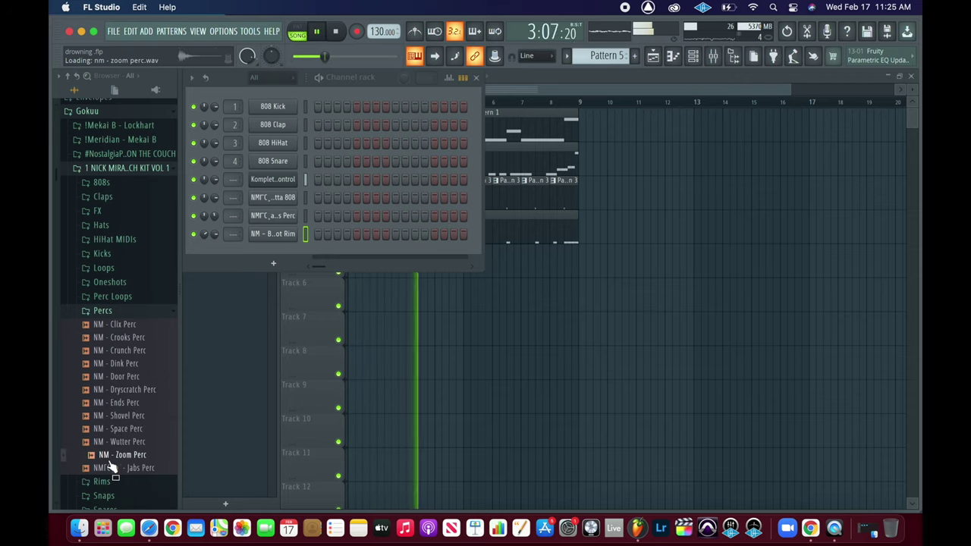
{"action": "left_click", "coordinate": [110, 468]}
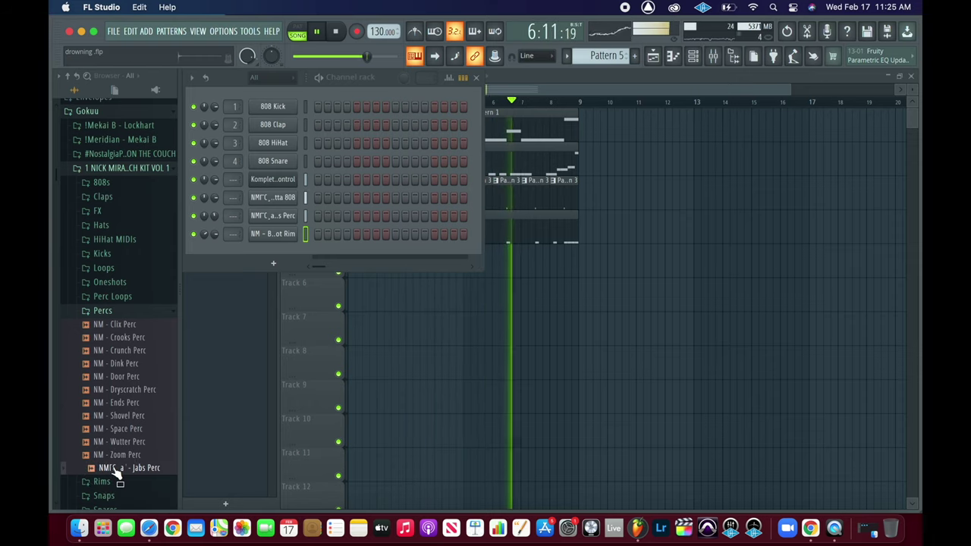
{"action": "left_click", "coordinate": [125, 315]}
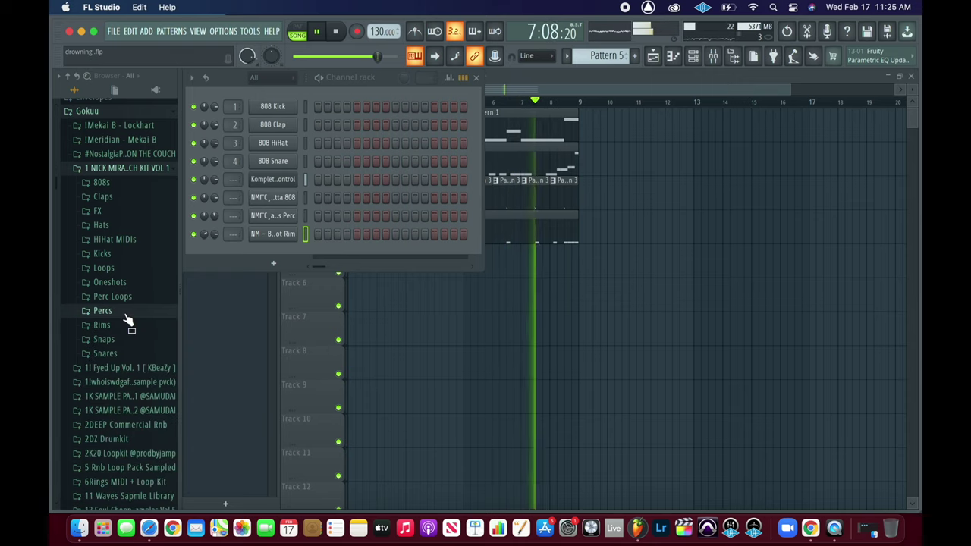
Audition the closed hi-hats in the kit's HH folder and add NM - Exchange HH as a new channel
{"action": "left_click", "coordinate": [114, 239]}
{"action": "left_click", "coordinate": [115, 257]}
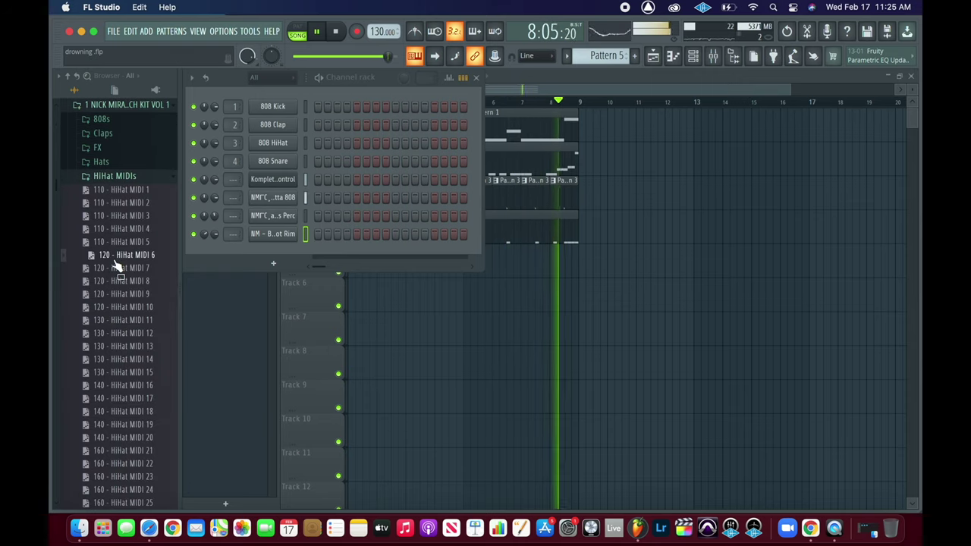
{"action": "left_click", "coordinate": [111, 166]}
{"action": "left_click", "coordinate": [111, 181]}
{"action": "left_click", "coordinate": [111, 183]}
{"action": "left_click", "coordinate": [110, 190]}
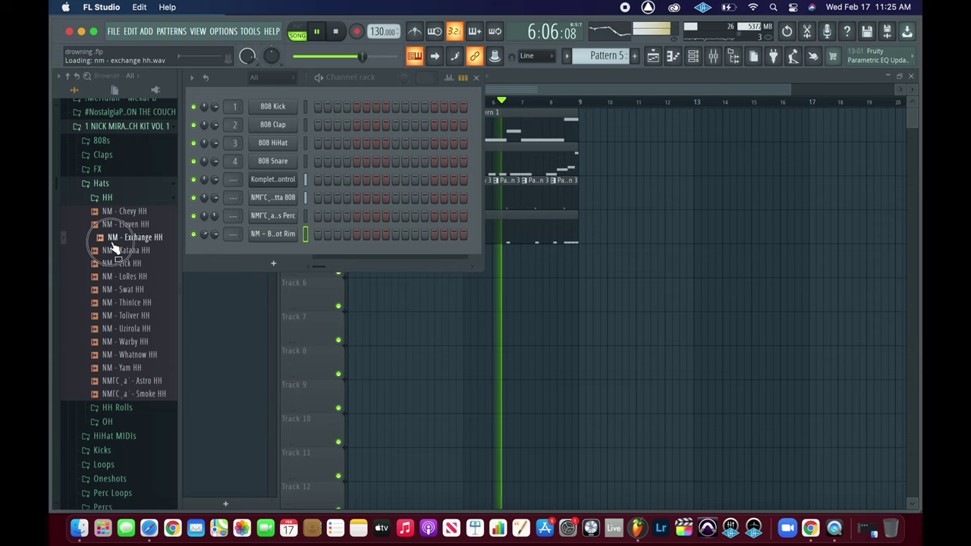
{"action": "left_click_drag", "start_coordinate": [114, 240], "coordinate": [217, 252]}
Record one Exchange HH hit per bar over four bars into Pattern 5 and align the notes in the piano roll
{"action": "key", "text": "space"}
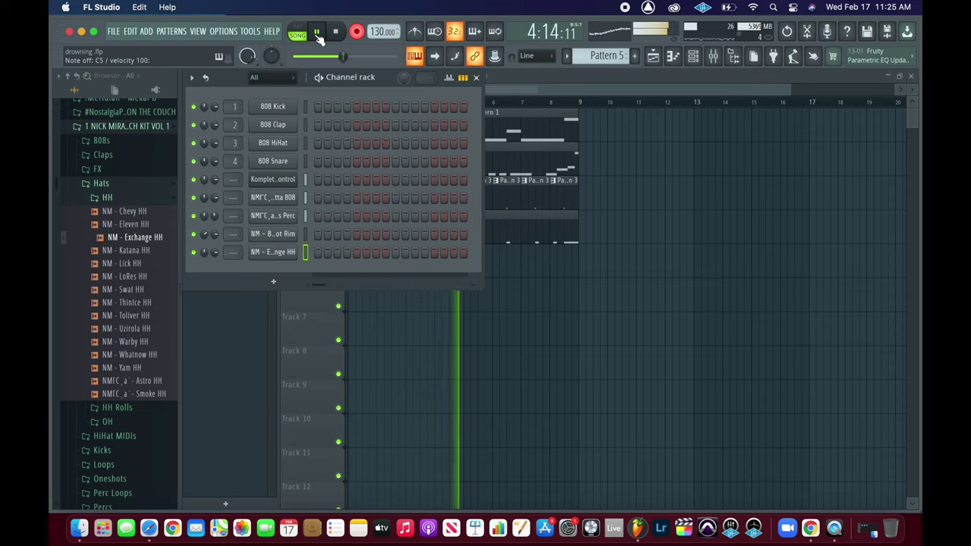
{"action": "left_click", "coordinate": [336, 32]}
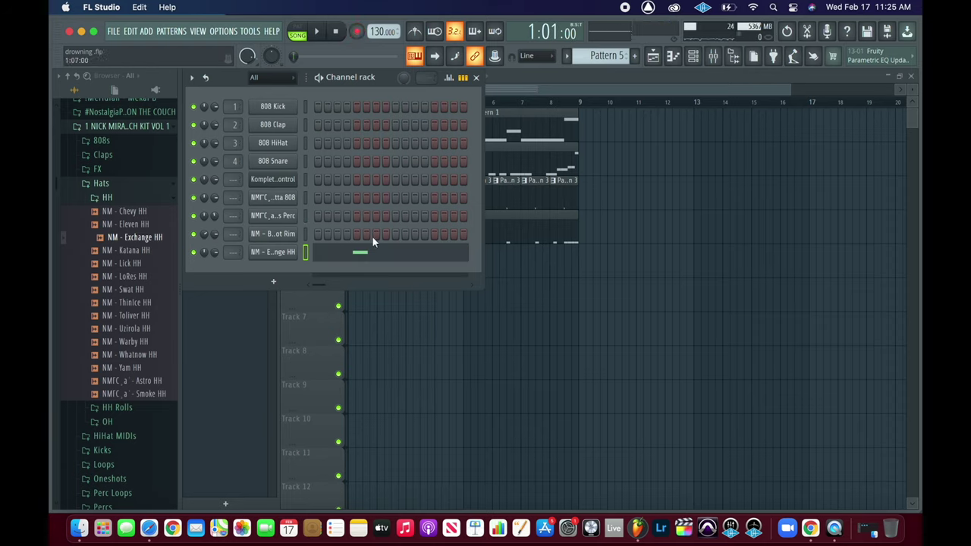
{"action": "left_click", "coordinate": [370, 258]}
{"action": "left_click", "coordinate": [372, 263]}
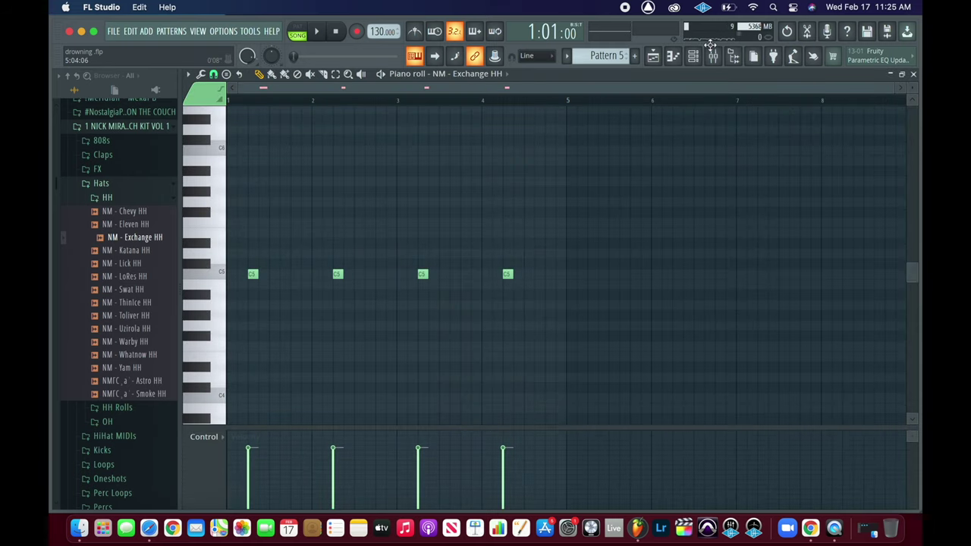
Fill bars 1 through 8 of Track 5 with two Pattern 5 clips, then return to the channel rack
{"action": "left_click", "coordinate": [652, 58]}
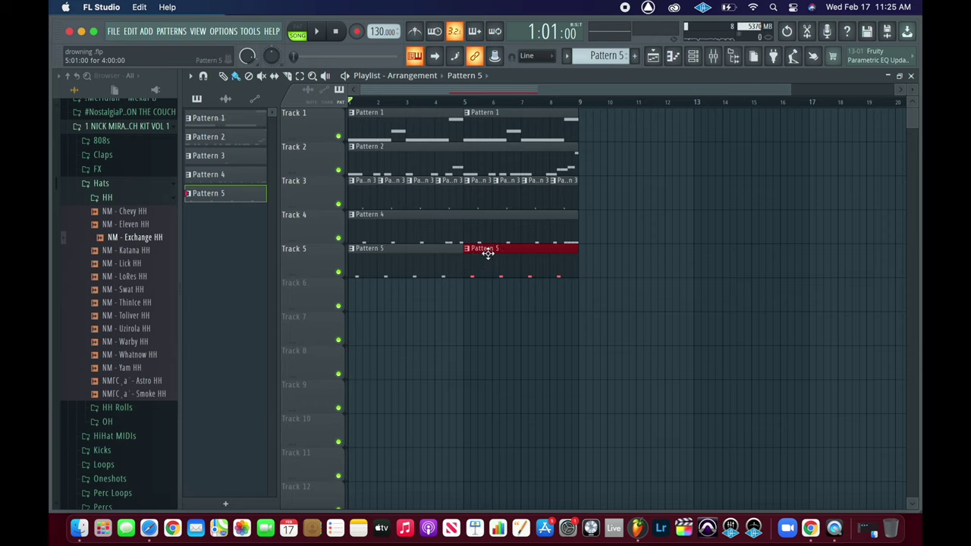
{"action": "left_click", "coordinate": [693, 58]}
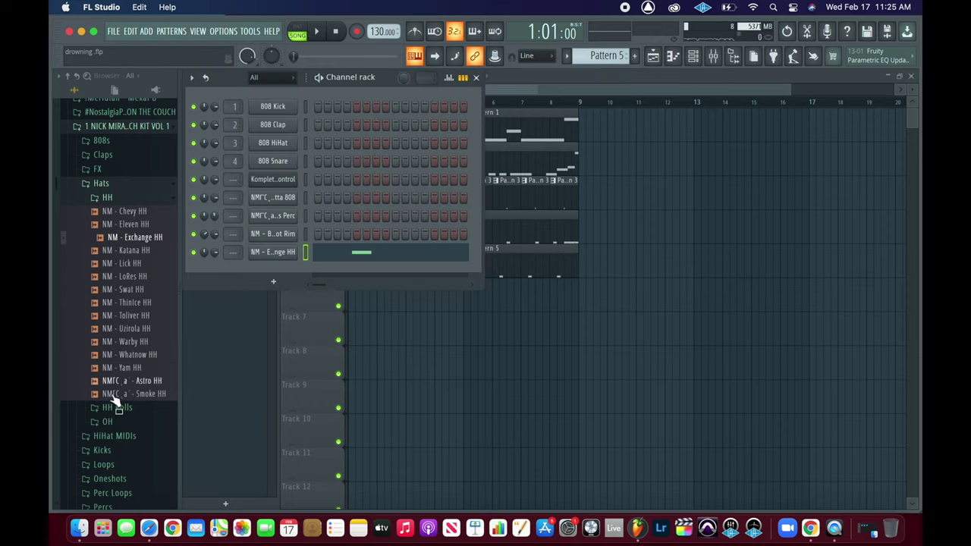
Look through the Gokuu sample folders and the Packs folder for another drum sound
{"action": "left_click_drag", "start_coordinate": [56, 196], "coordinate": [57, 337]}
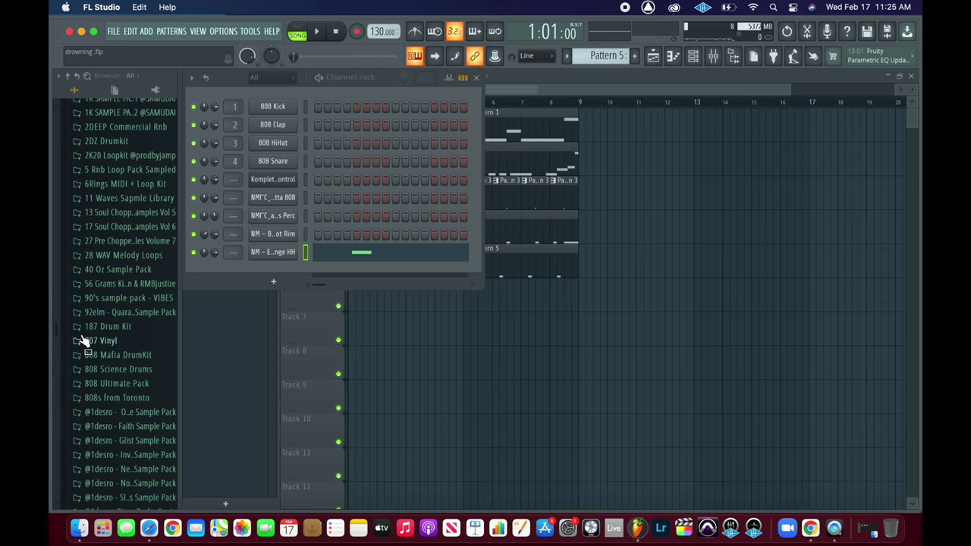
{"action": "left_click", "coordinate": [83, 342]}
{"action": "left_click", "coordinate": [106, 347]}
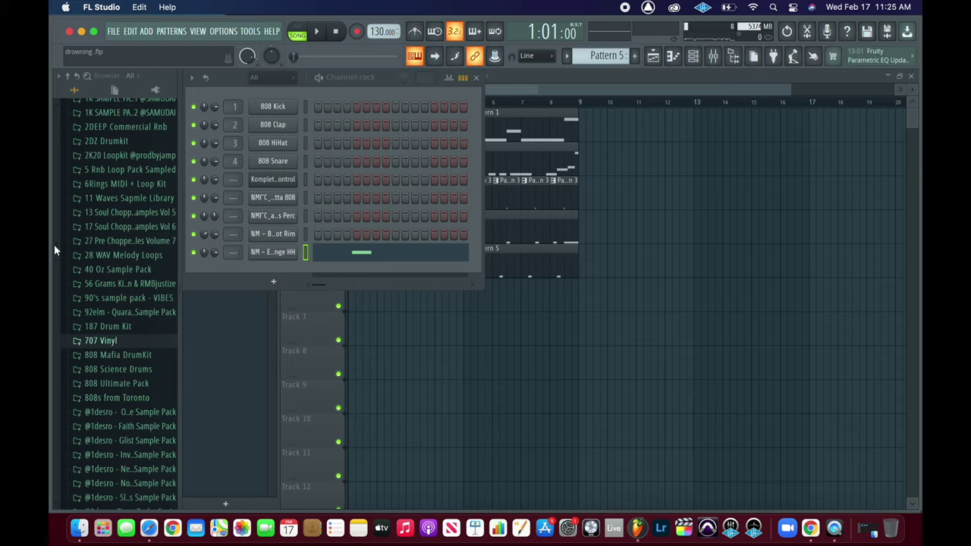
{"action": "left_click_drag", "start_coordinate": [56, 250], "coordinate": [55, 451]}
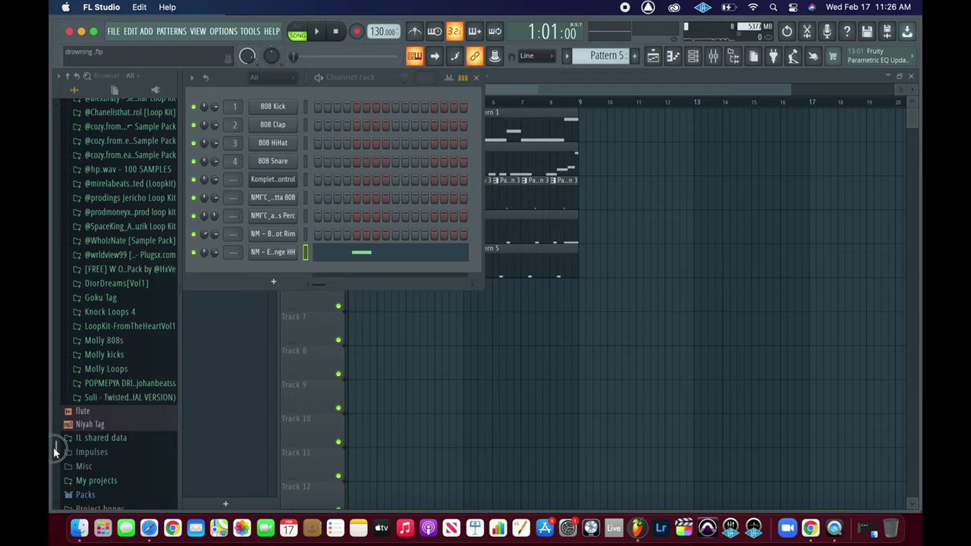
{"action": "left_click", "coordinate": [82, 498]}
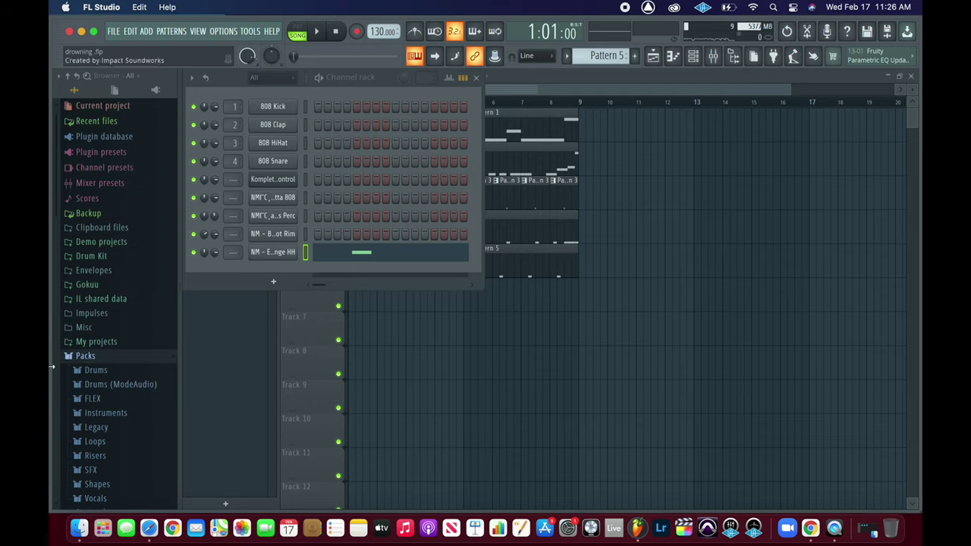
{"action": "left_click_drag", "start_coordinate": [55, 201], "coordinate": [67, 95]}
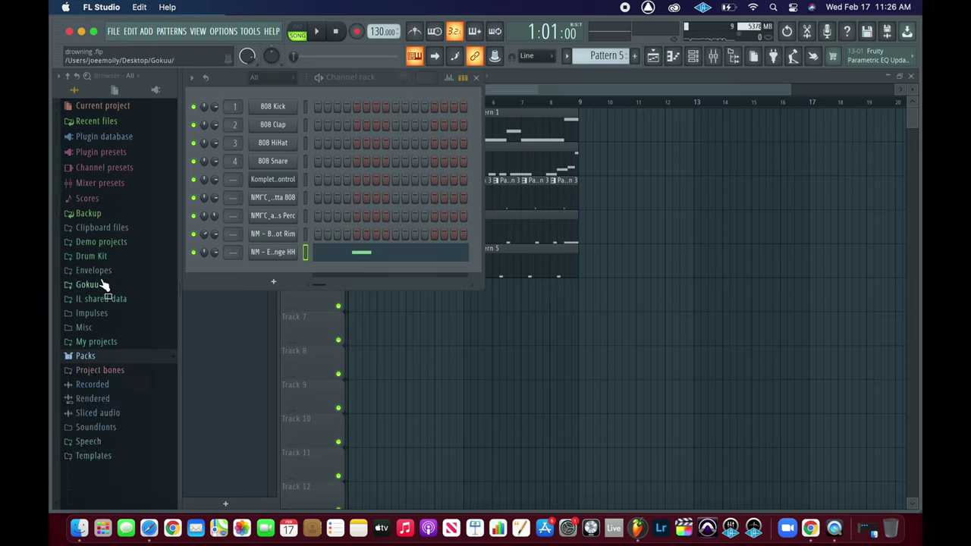
Audition the Hi-Hats in the Lil Baby 4PF Kit and add Hihat (Overused) as a new channel
{"action": "left_click", "coordinate": [99, 258]}
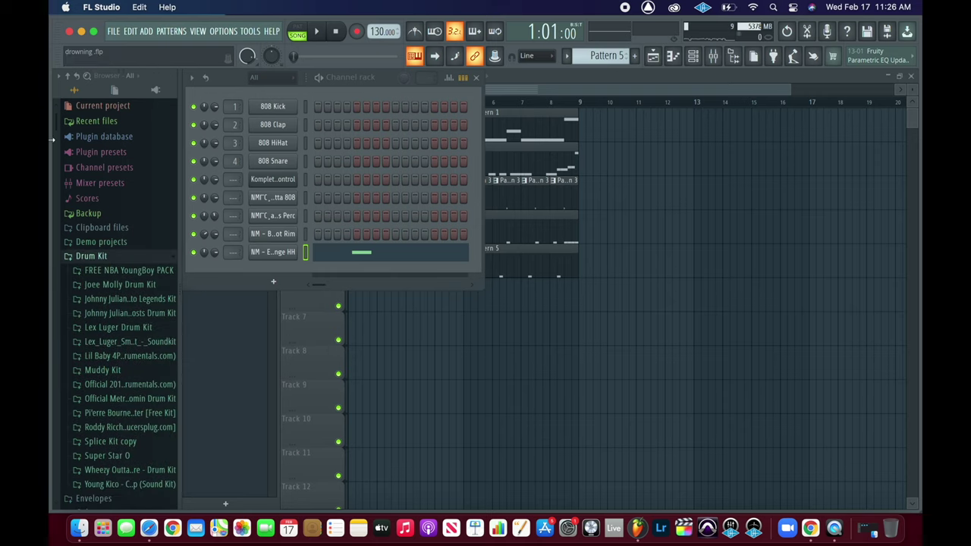
{"action": "left_click_drag", "start_coordinate": [55, 128], "coordinate": [53, 219]}
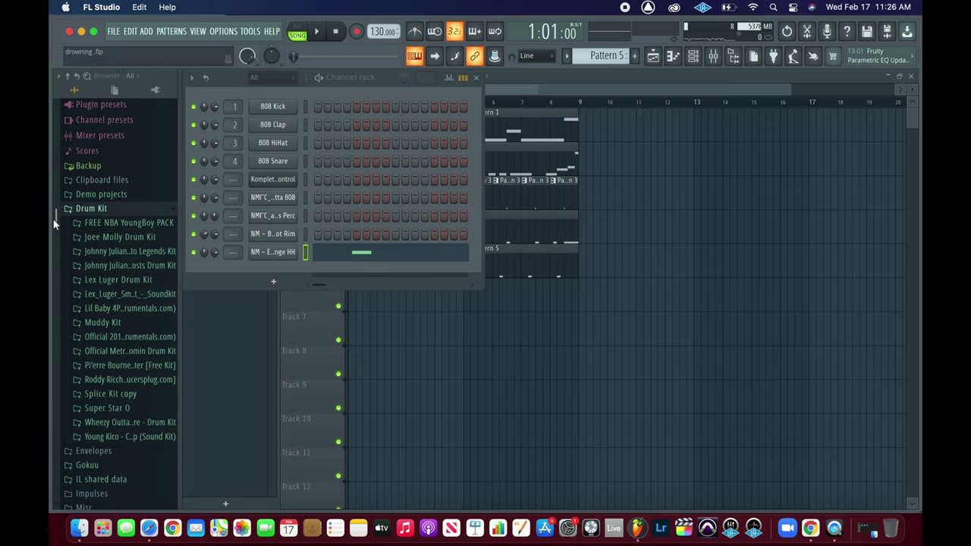
{"action": "left_click", "coordinate": [105, 308]}
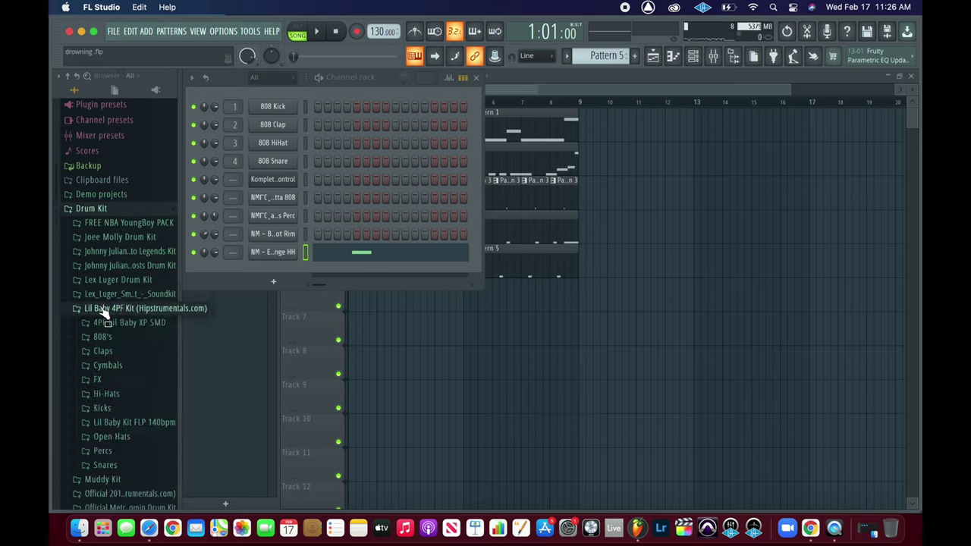
{"action": "left_click", "coordinate": [111, 398]}
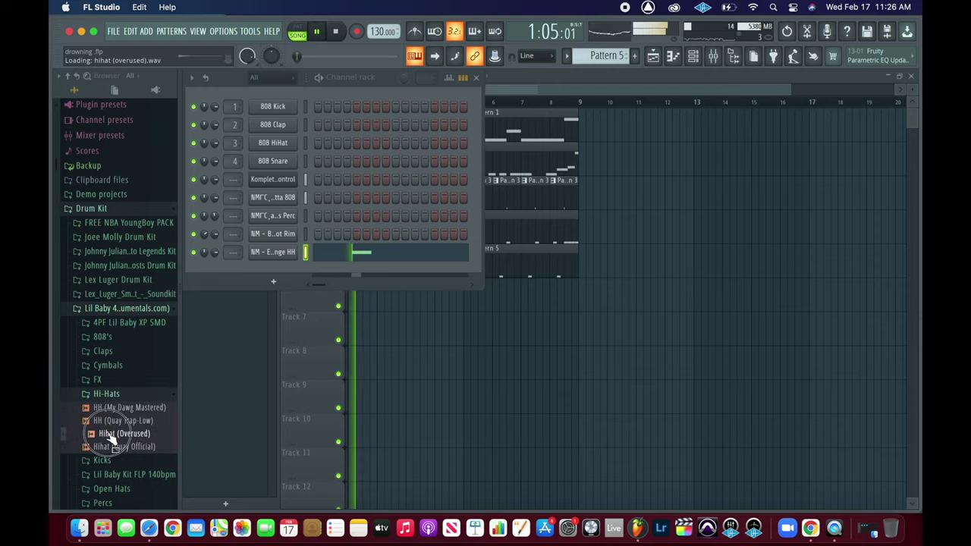
{"action": "left_click", "coordinate": [108, 435]}
{"action": "left_click", "coordinate": [109, 435]}
{"action": "left_click", "coordinate": [109, 434]}
{"action": "left_click_drag", "start_coordinate": [109, 435], "coordinate": [214, 266]}
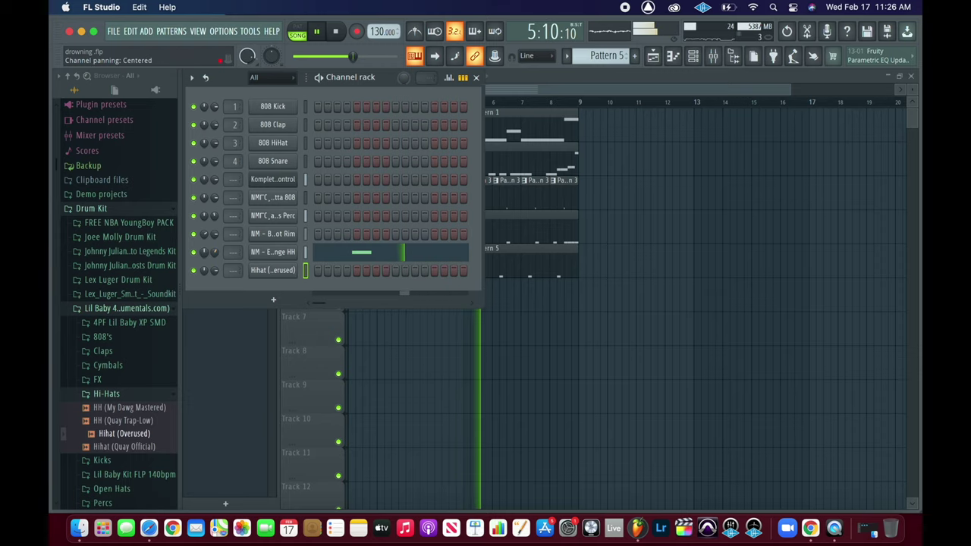
Pan the Hihat (Overused) channel 19% right and enter its hits on every second step of a new Pattern 6
{"action": "mouse_move", "coordinate": [204, 252]}
{"action": "left_mouse_down"}
{"action": "mouse_move", "coordinate": [204, 267]}
{"action": "mouse_move", "coordinate": [208, 257]}
{"action": "left_mouse_up"}
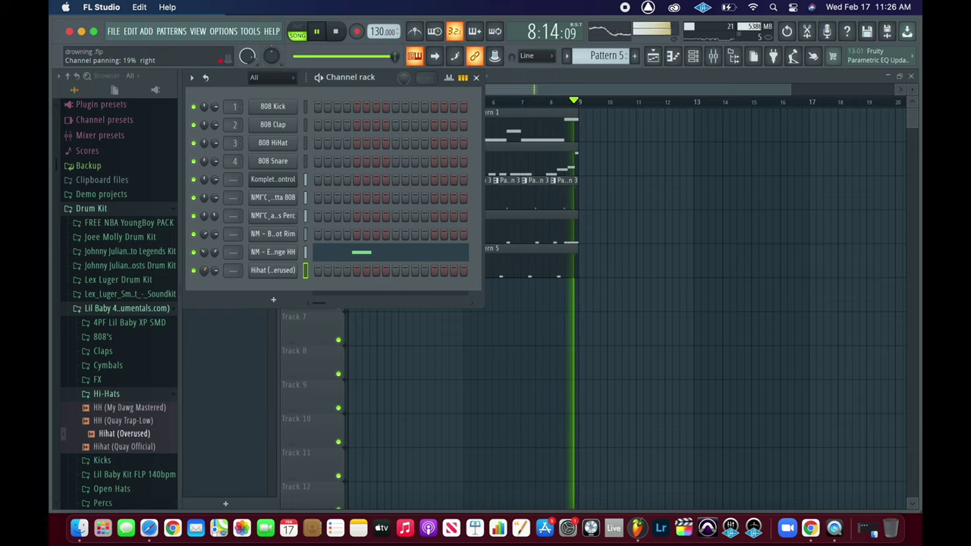
{"action": "left_click", "coordinate": [635, 55]}
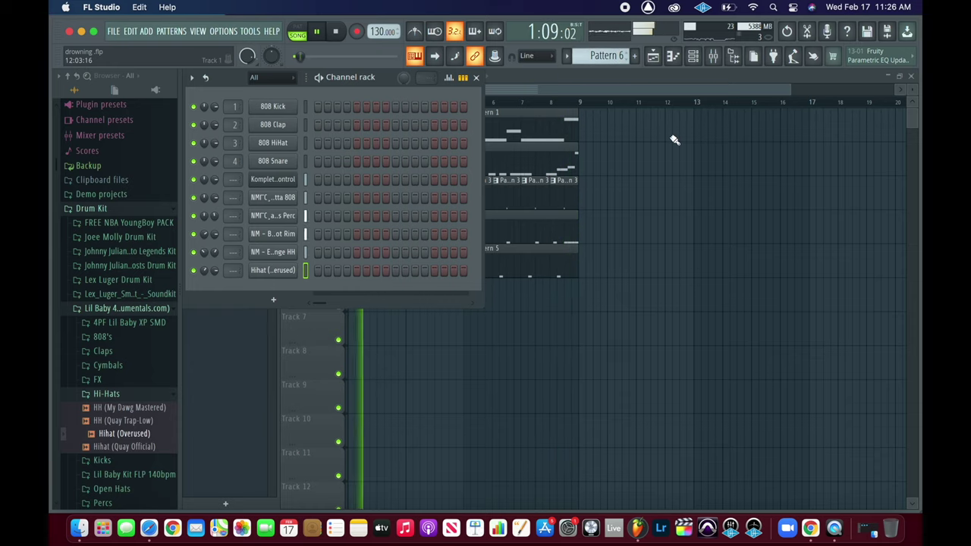
{"action": "left_click", "coordinate": [318, 271]}
{"action": "left_click", "coordinate": [337, 271]}
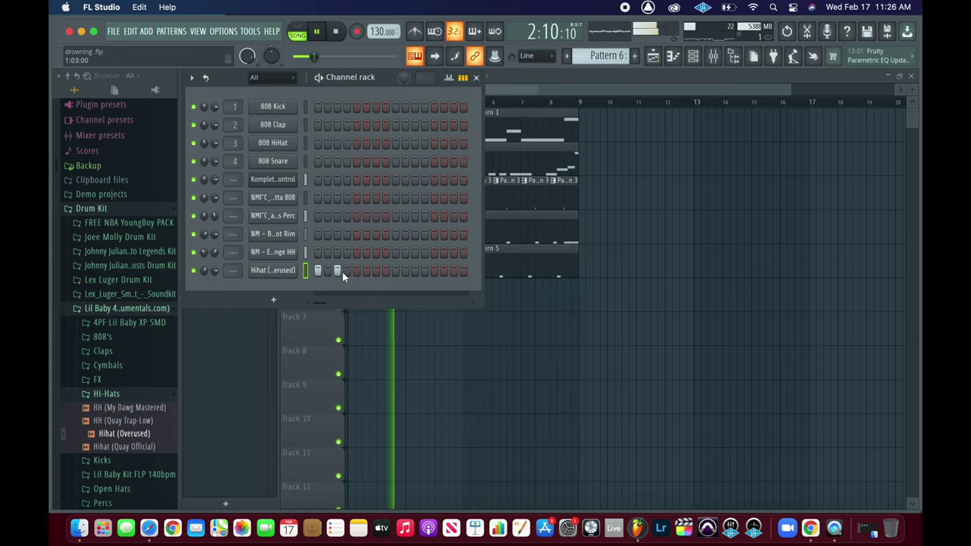
{"action": "left_click", "coordinate": [357, 271]}
{"action": "left_click", "coordinate": [376, 271]}
{"action": "left_click", "coordinate": [395, 271]}
{"action": "left_click", "coordinate": [416, 271]}
{"action": "left_click", "coordinate": [434, 271]}
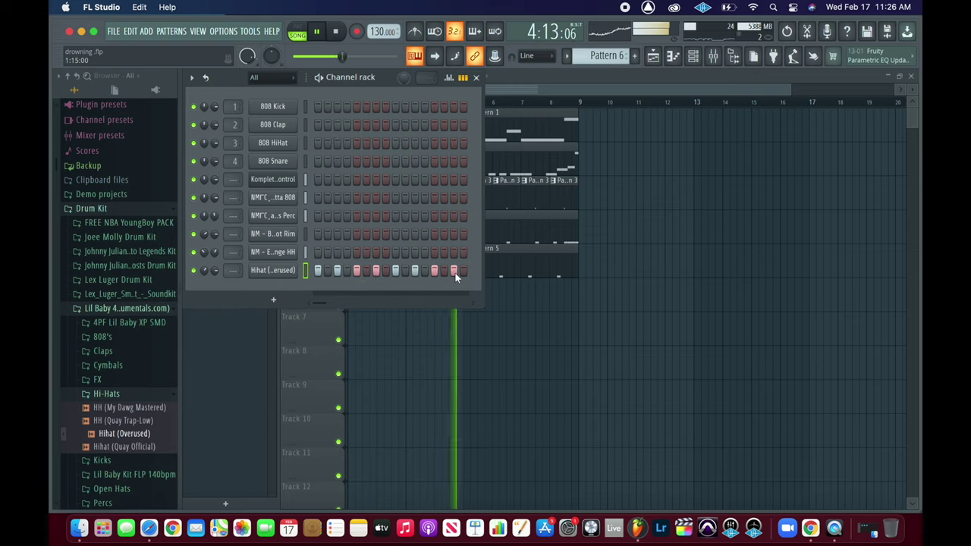
Place a Pattern 6 clip at bar 1 of Track 6 in the playlist and stop playback
{"action": "left_click", "coordinate": [653, 56]}
{"action": "left_click", "coordinate": [354, 299]}
{"action": "key", "text": "space"}
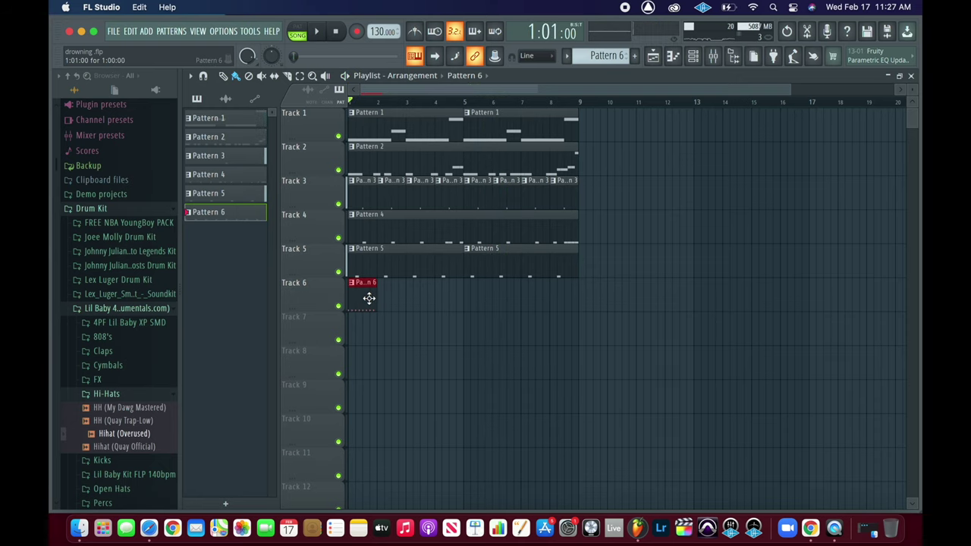
Repeat the Pattern 6 hi-hat notes across four bars in the piano roll, delete the surplus copy in bar 5, and play the beat
{"action": "double_click", "coordinate": [369, 296]}
{"action": "key", "text": "ctrl+a"}
{"action": "key", "text": "ctrl+b"}
{"action": "key", "text": "ctrl+b"}
{"action": "key", "text": "ctrl+b"}
{"action": "key", "text": "ctrl+b"}
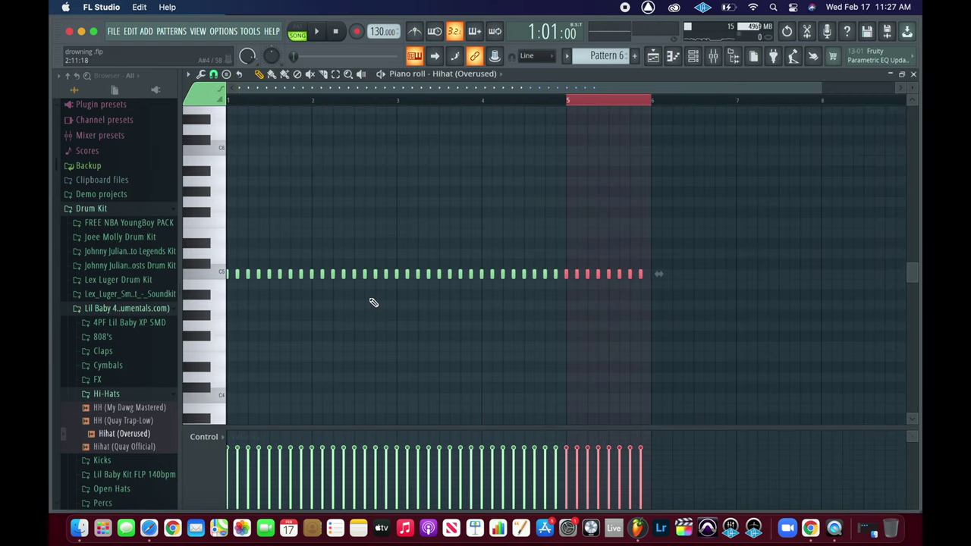
{"action": "key", "text": "Delete"}
{"action": "key", "text": "space"}
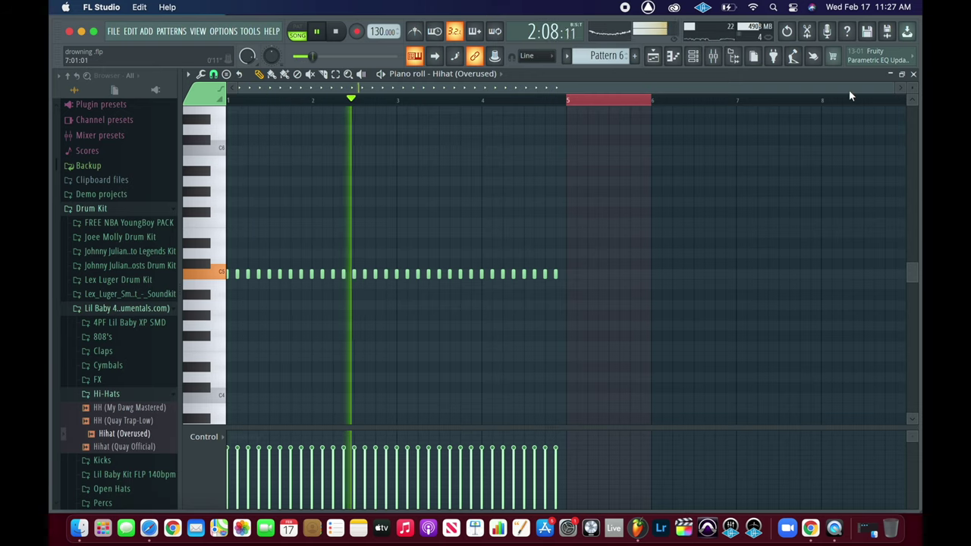
Mute the Exchange HH channel and set the Hihat (Overused) channel volume to 84% while listening to the beat
{"action": "left_click", "coordinate": [693, 57]}
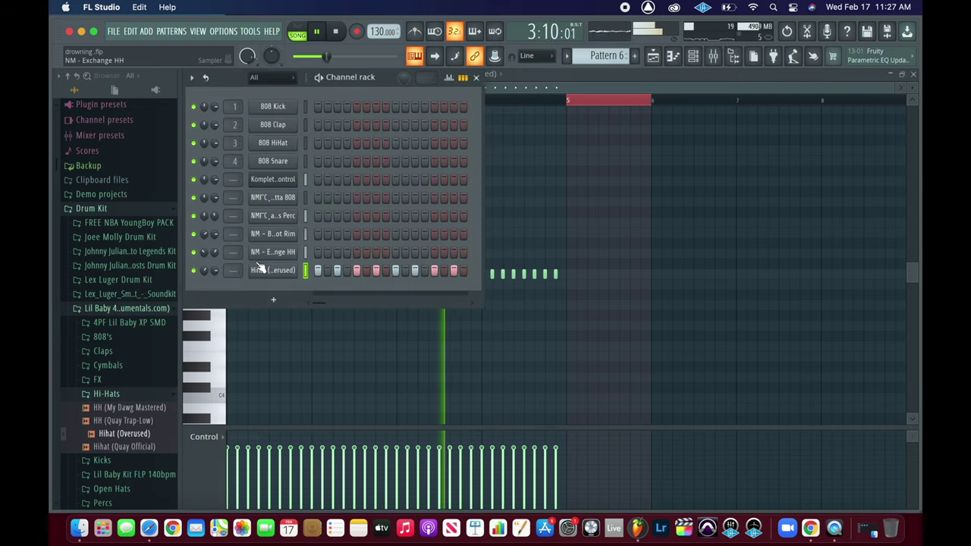
{"action": "left_click", "coordinate": [193, 252]}
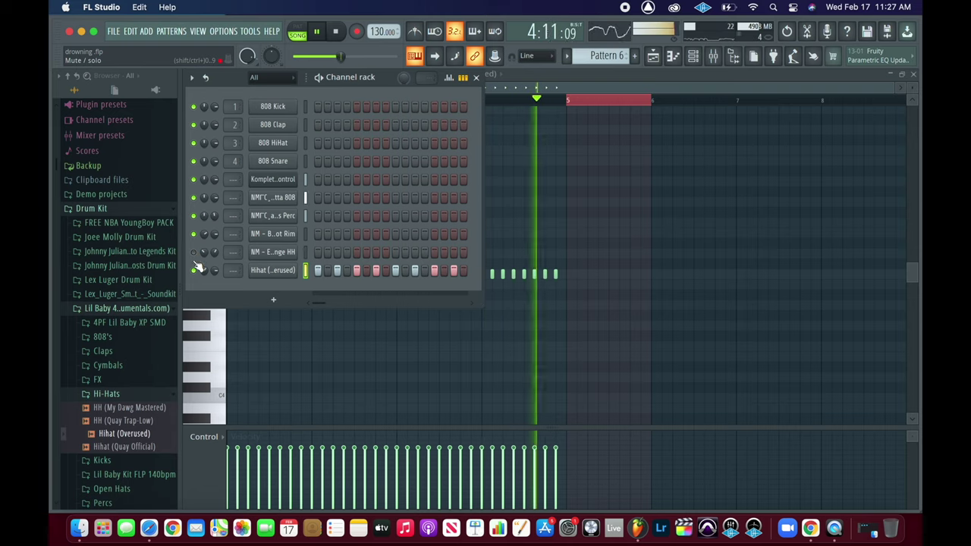
{"action": "key", "text": "space"}
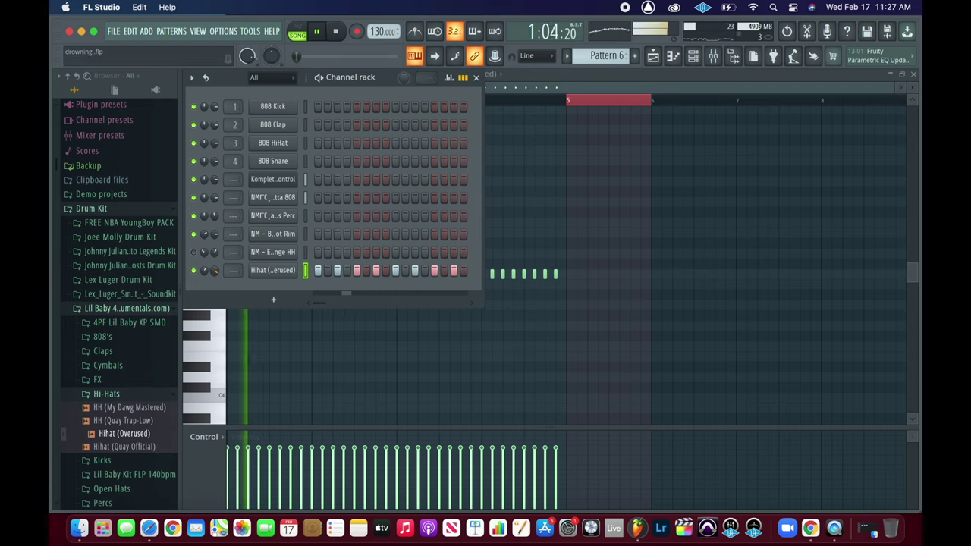
{"action": "left_click_drag", "start_coordinate": [212, 271], "coordinate": [212, 278]}
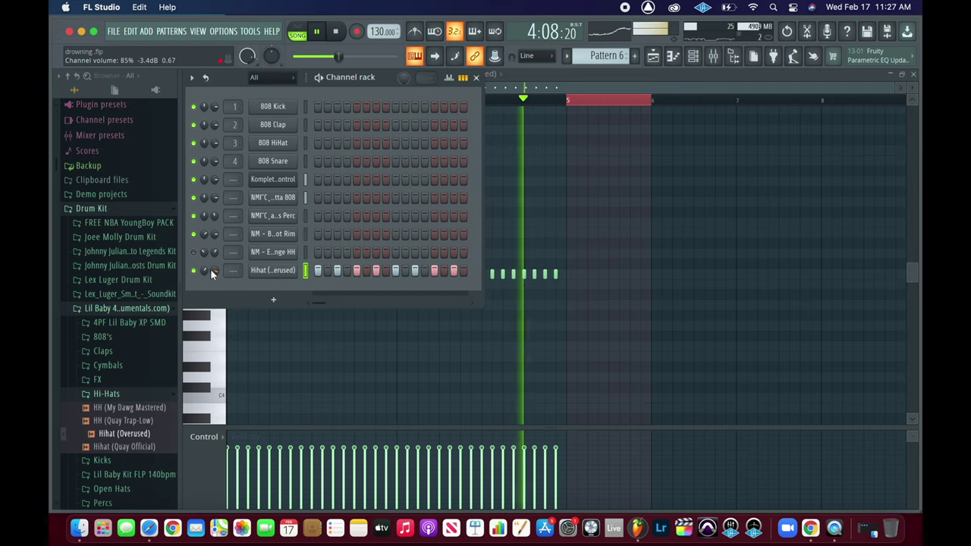
{"action": "key", "text": "space"}
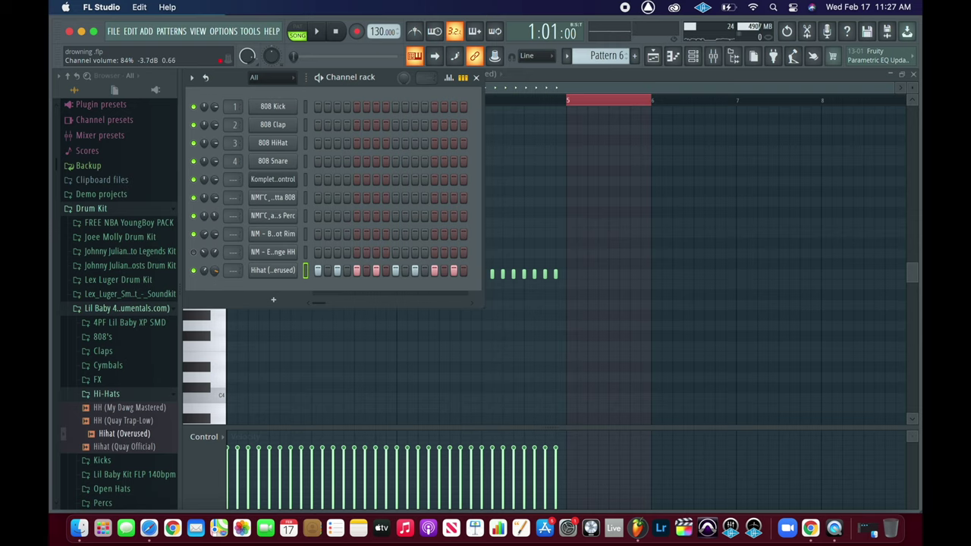
Try a 2% sample start offset in the Hihat (Overused) sampler settings while the beat plays, and stop playback
{"action": "left_click", "coordinate": [265, 272]}
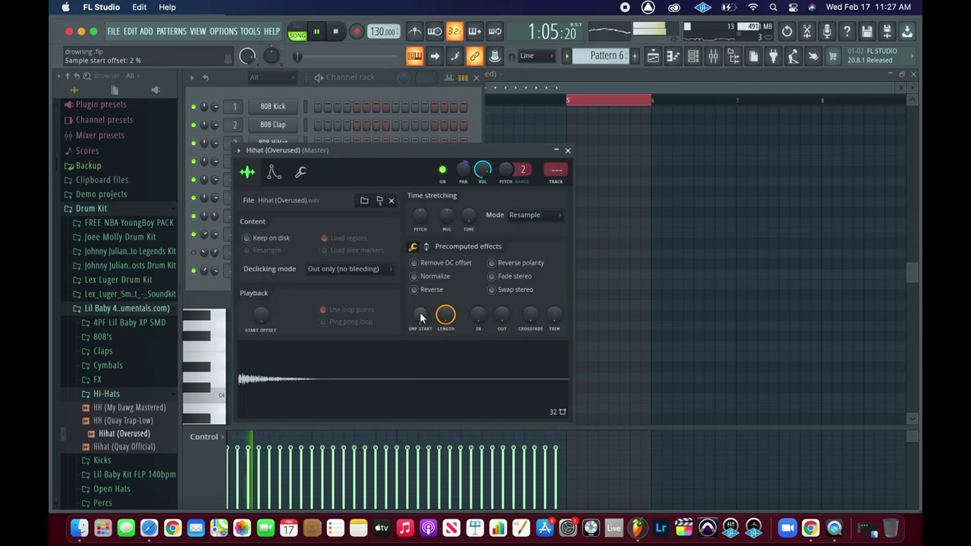
{"action": "left_click", "coordinate": [362, 89]}
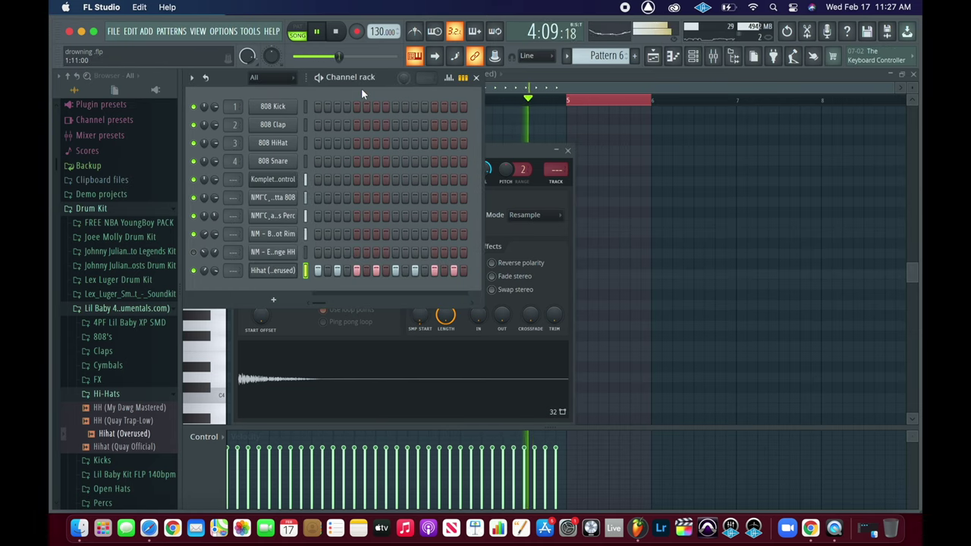
{"action": "key", "text": "space"}
Add extra Hihat (Overused) notes on steps 6 and 14 of bar 1 in the piano roll, checking them by playback
{"action": "right_click", "coordinate": [275, 270]}
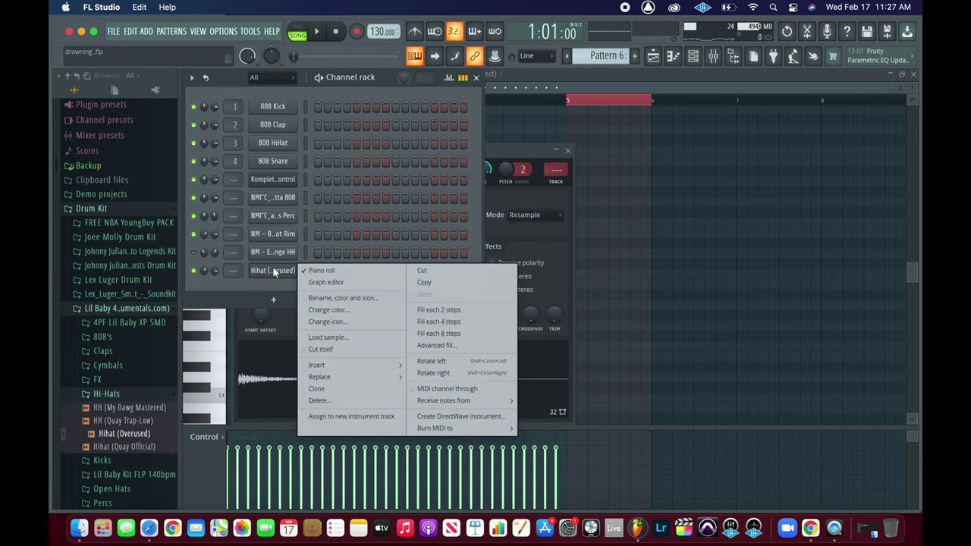
{"action": "key", "text": "Return"}
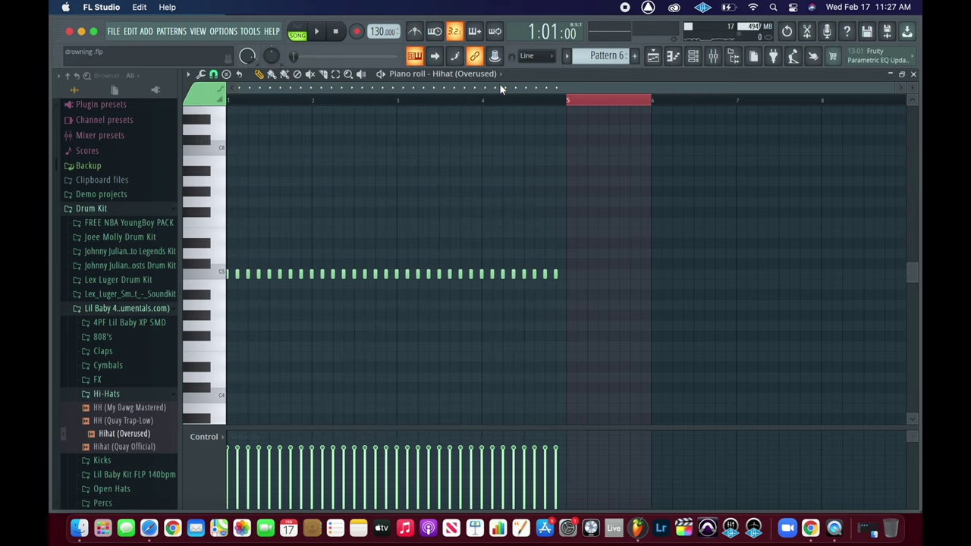
{"action": "left_click_drag", "start_coordinate": [891, 85], "coordinate": [419, 112]}
{"action": "key", "text": "space"}
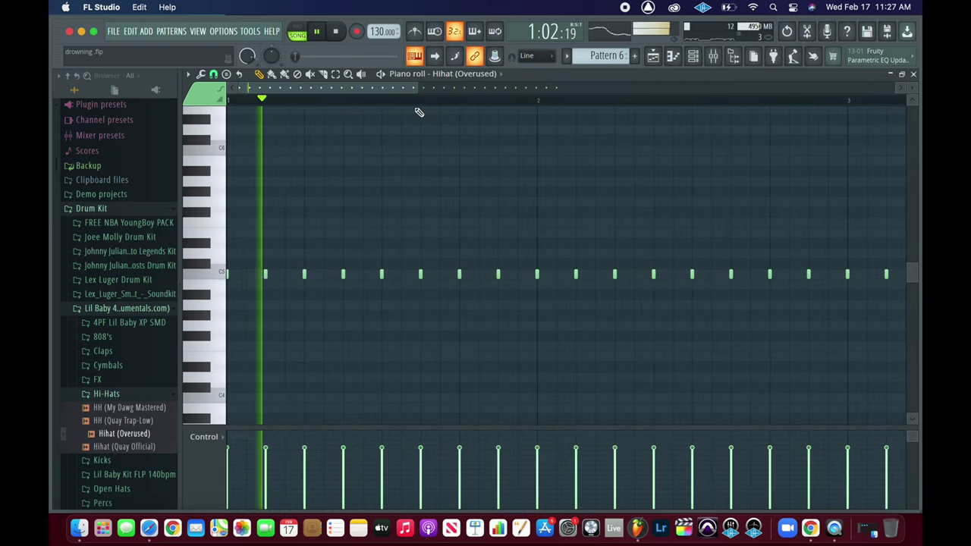
{"action": "key", "text": "space"}
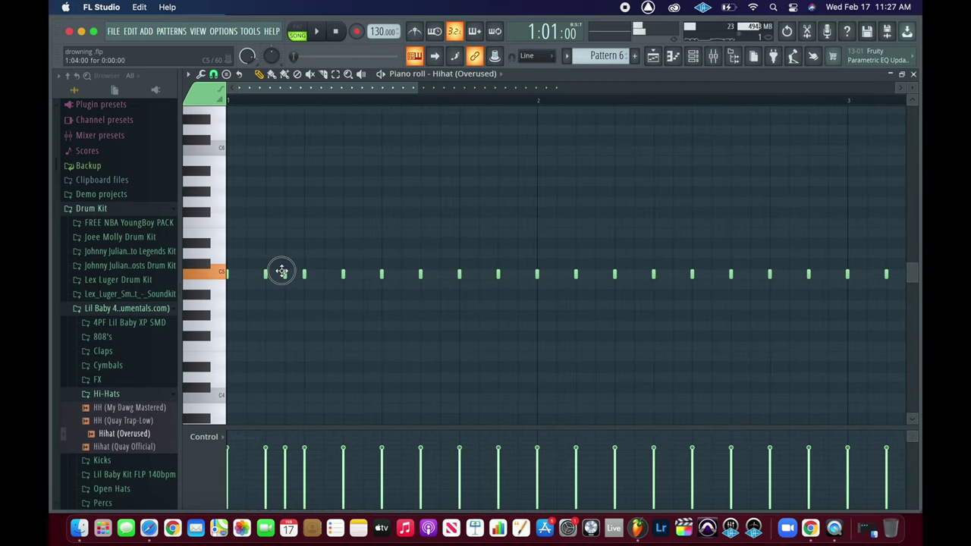
{"action": "key", "text": "space"}
{"action": "key", "text": "space"}
{"action": "key", "text": "space"}
{"action": "left_click", "coordinate": [323, 274]}
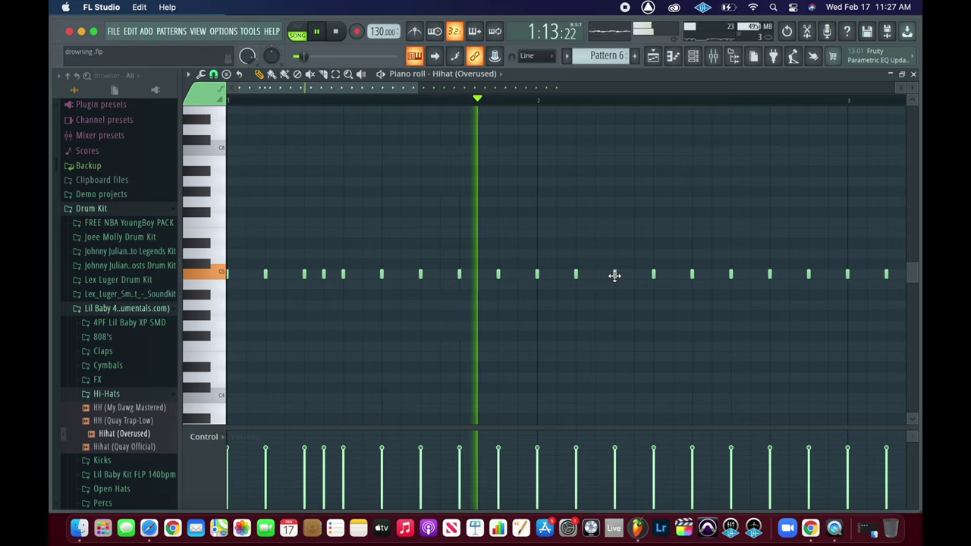
{"action": "left_click", "coordinate": [479, 275]}
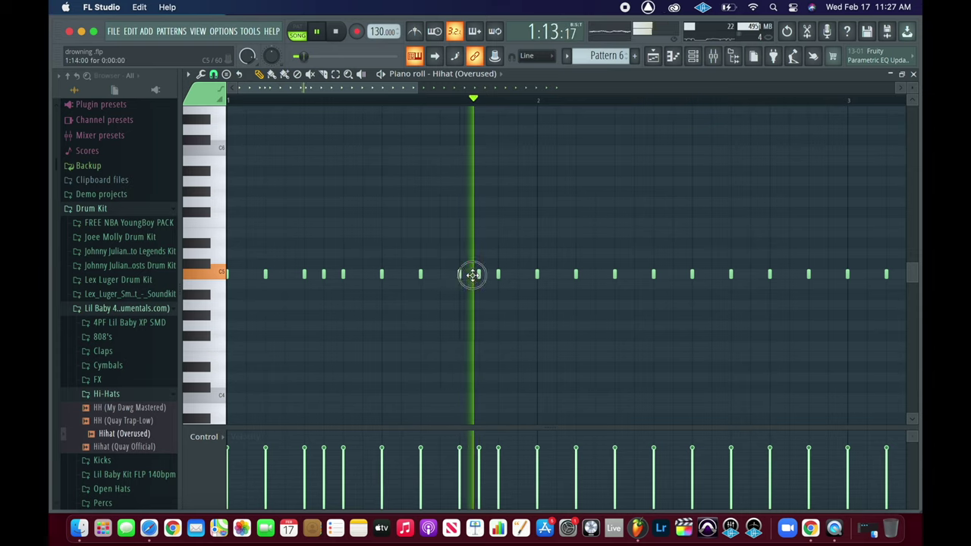
{"action": "key", "text": "space"}
{"action": "key", "text": "space"}
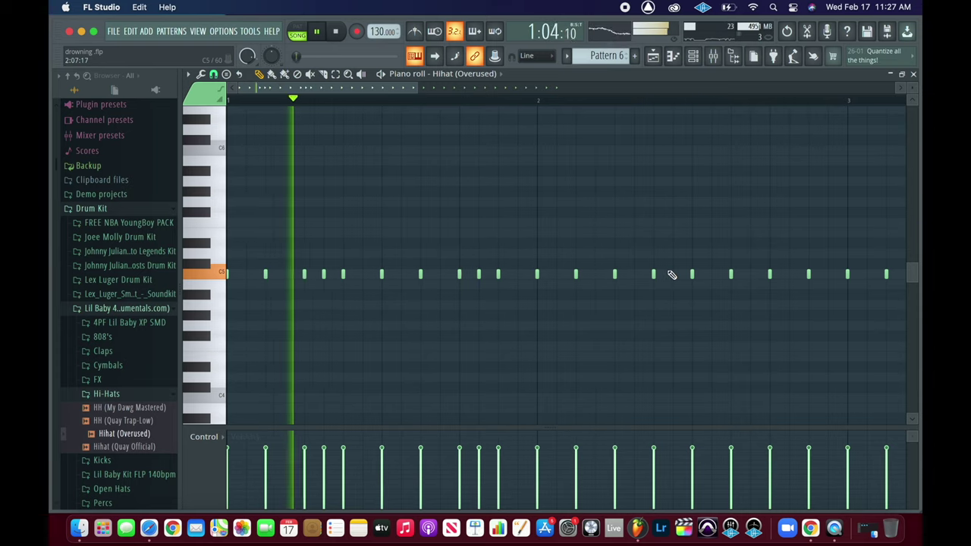
Set the piano roll snap to 1/4 step and add three half-step-spaced hi-hat notes between steps 5 and 7 of bar 2
{"action": "mouse_move", "coordinate": [402, 89]}
{"action": "left_mouse_down"}
{"action": "mouse_move", "coordinate": [484, 103]}
{"action": "mouse_move", "coordinate": [396, 88]}
{"action": "left_mouse_up"}
{"action": "key", "text": "space"}
{"action": "key", "text": "space"}
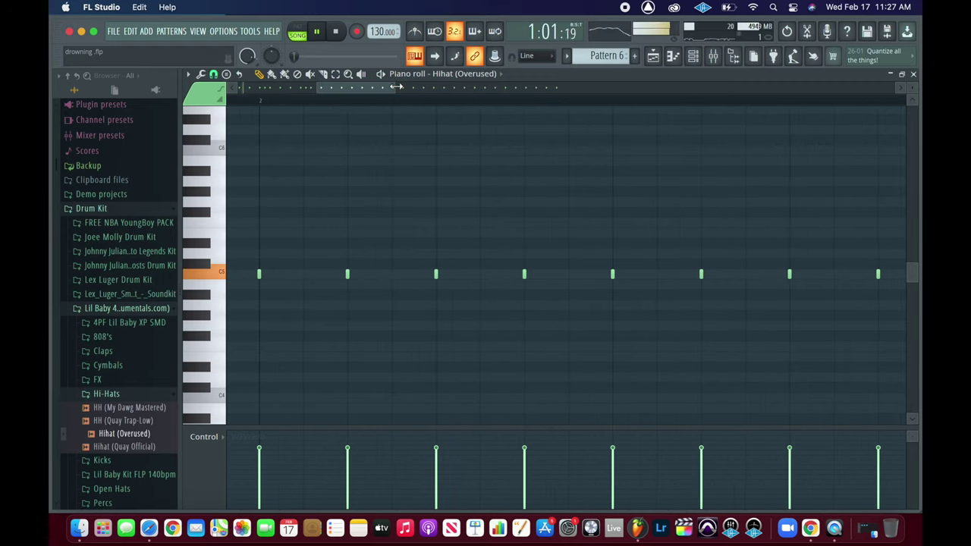
{"action": "left_click", "coordinate": [214, 75]}
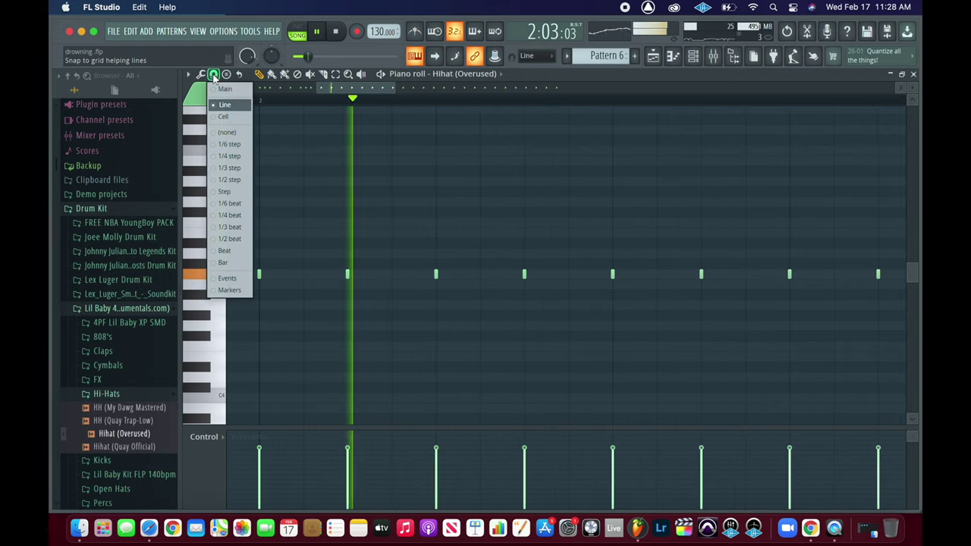
{"action": "key", "text": "space"}
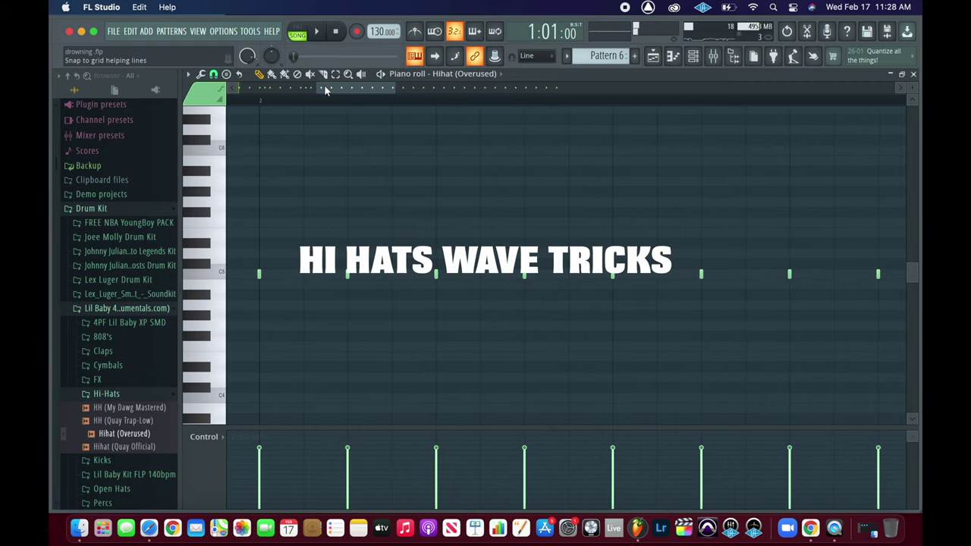
{"action": "left_click", "coordinate": [214, 75]}
{"action": "left_click", "coordinate": [226, 158]}
{"action": "left_click", "coordinate": [458, 274]}
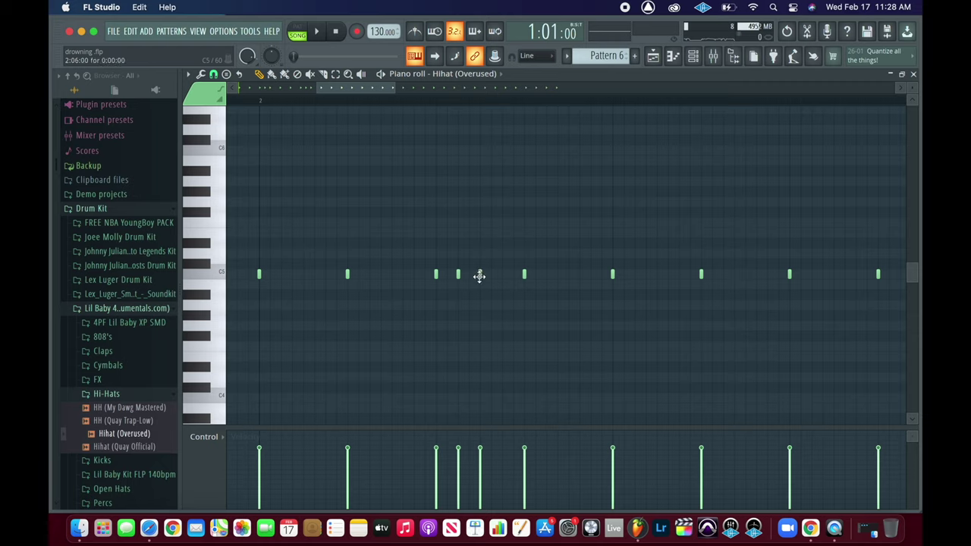
{"action": "key", "text": "space"}
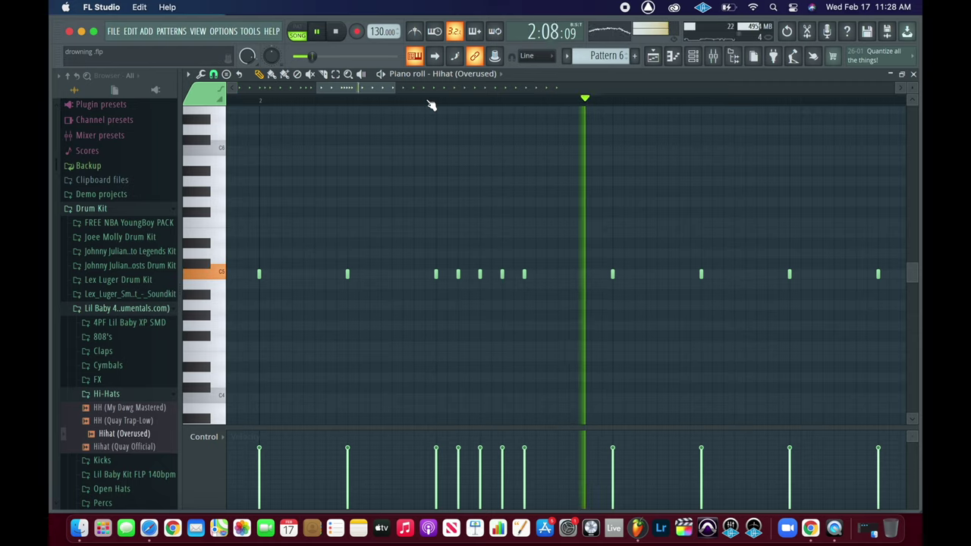
{"action": "key", "text": "space"}
{"action": "key", "text": "space"}
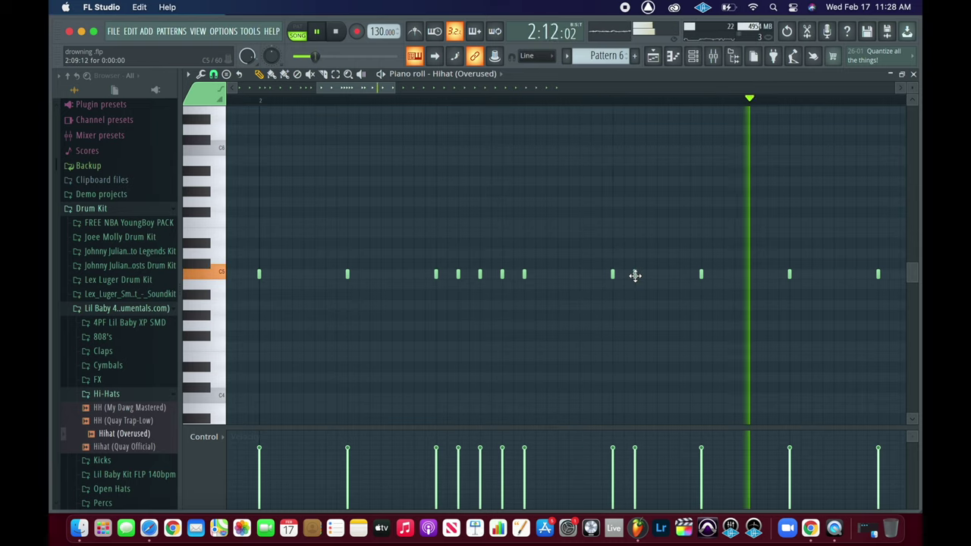
{"action": "key", "text": "space"}
{"action": "left_click", "coordinate": [635, 275]}
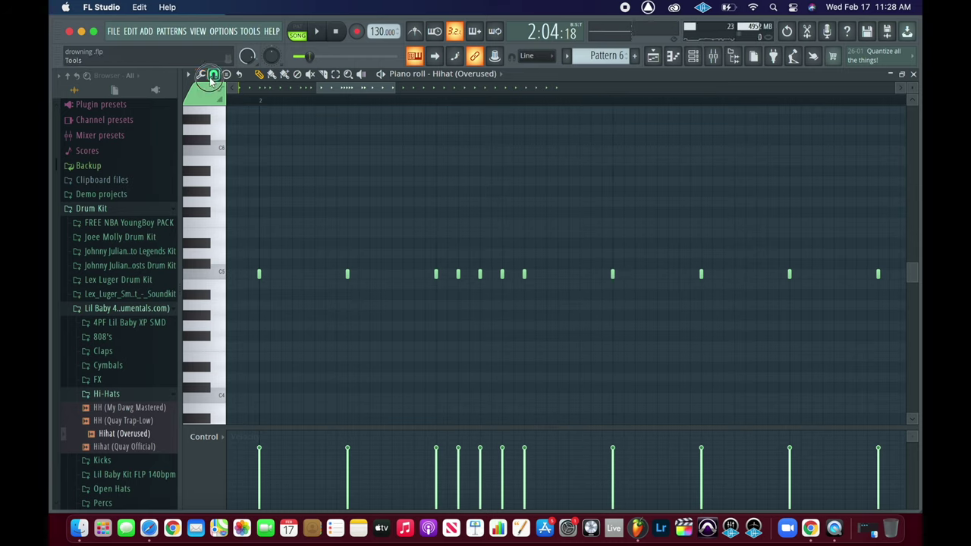
Set the snap to 1/6 beat and add two evenly spaced hi-hat notes between steps 9 and 11 of bar 2
{"action": "left_click", "coordinate": [214, 75]}
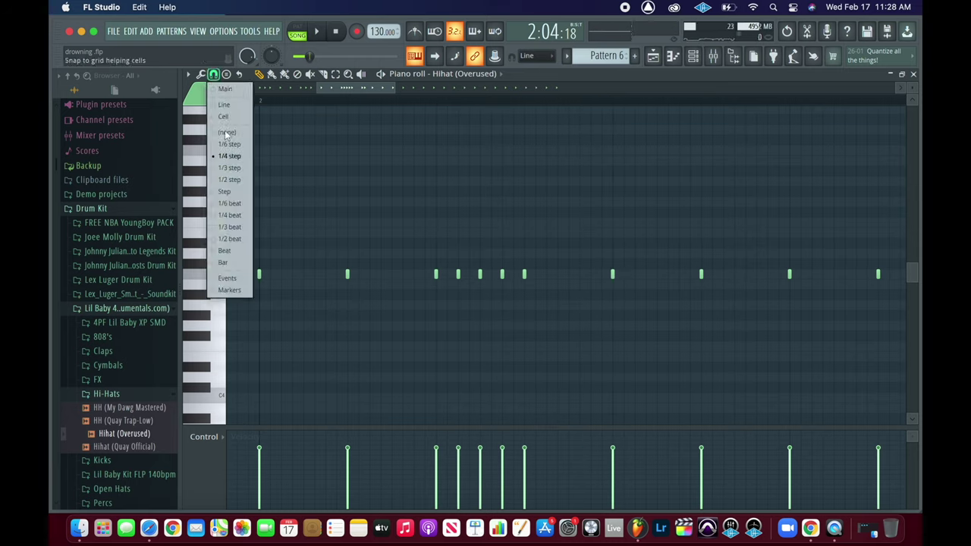
{"action": "left_click", "coordinate": [232, 205]}
{"action": "left_click", "coordinate": [671, 274]}
{"action": "key", "text": "space"}
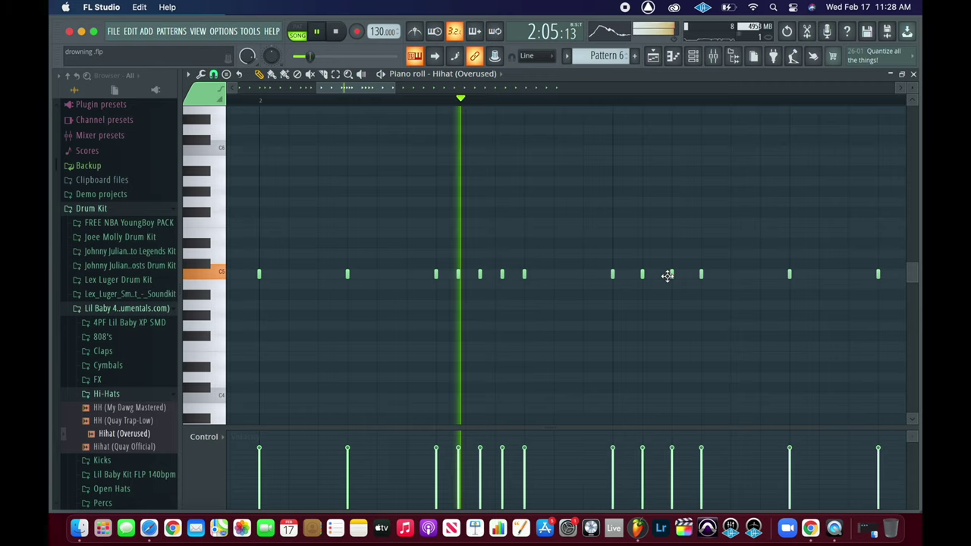
{"action": "key", "text": "space"}
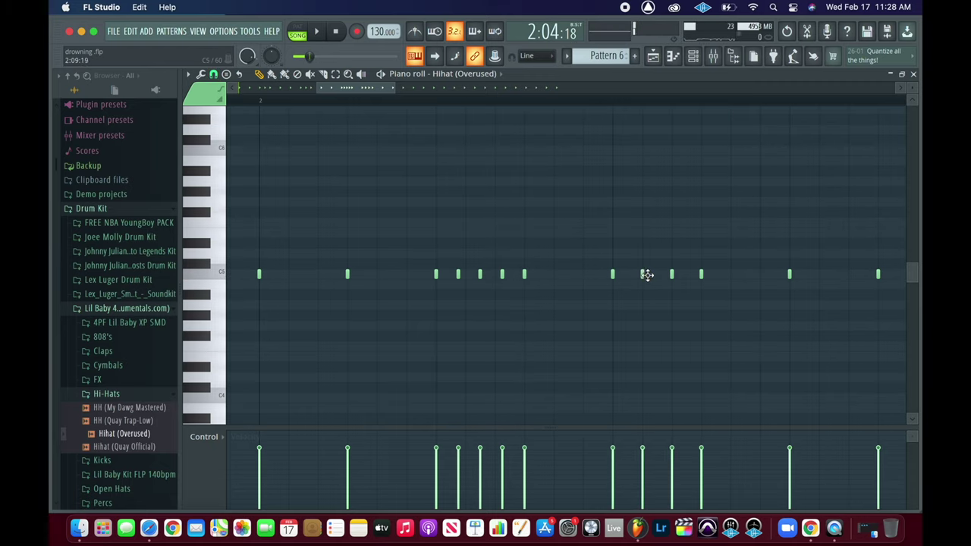
Widen the bar 2 triplet by deleting the hi-hat note at 2:09:16 and replacing the step 11 note with one a 1/6 beat later
{"action": "double_click", "coordinate": [643, 275]}
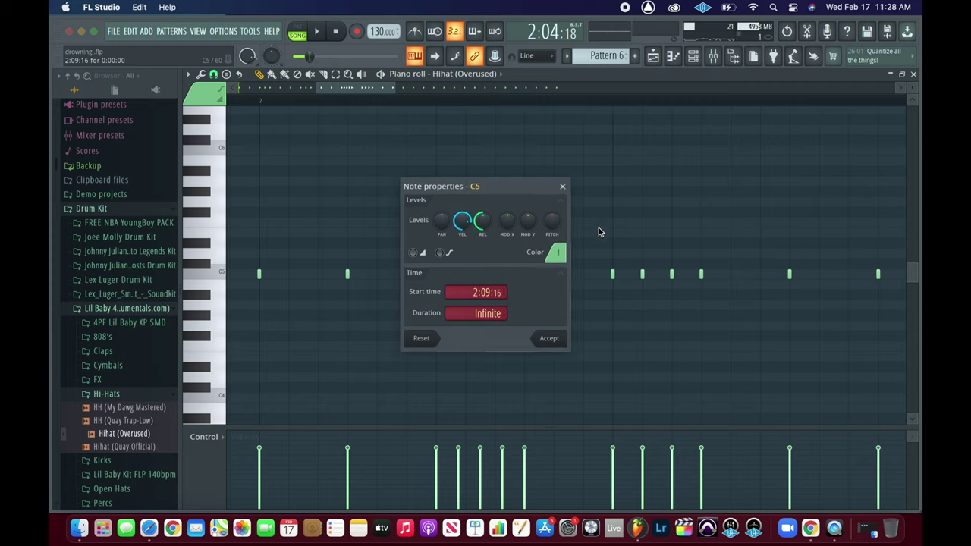
{"action": "left_click", "coordinate": [563, 187]}
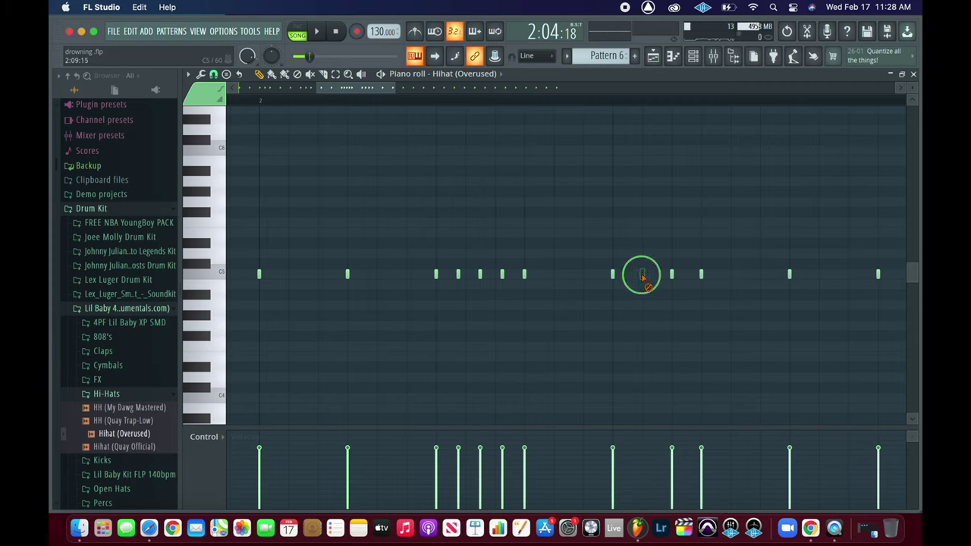
{"action": "key", "text": "space"}
{"action": "key", "text": "space"}
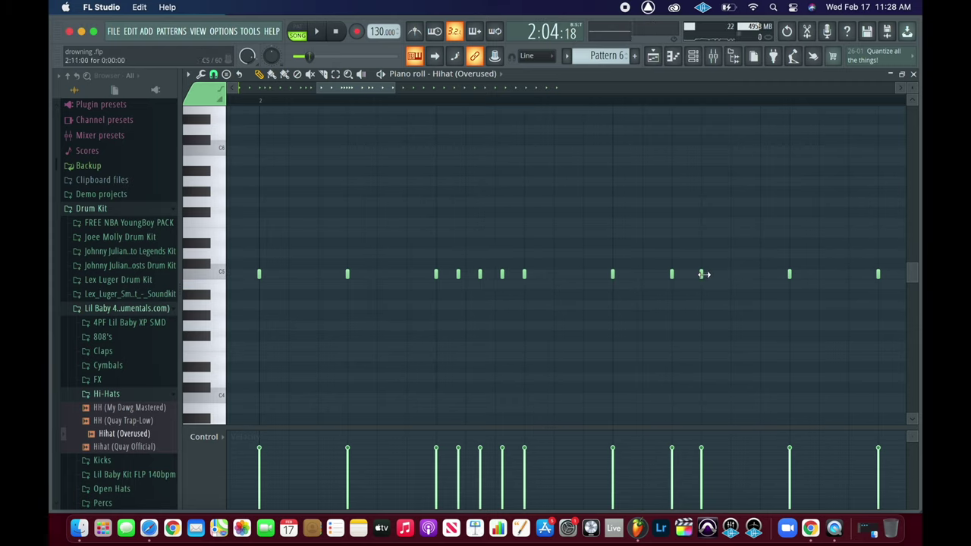
{"action": "left_click", "coordinate": [731, 274]}
{"action": "key", "text": "space"}
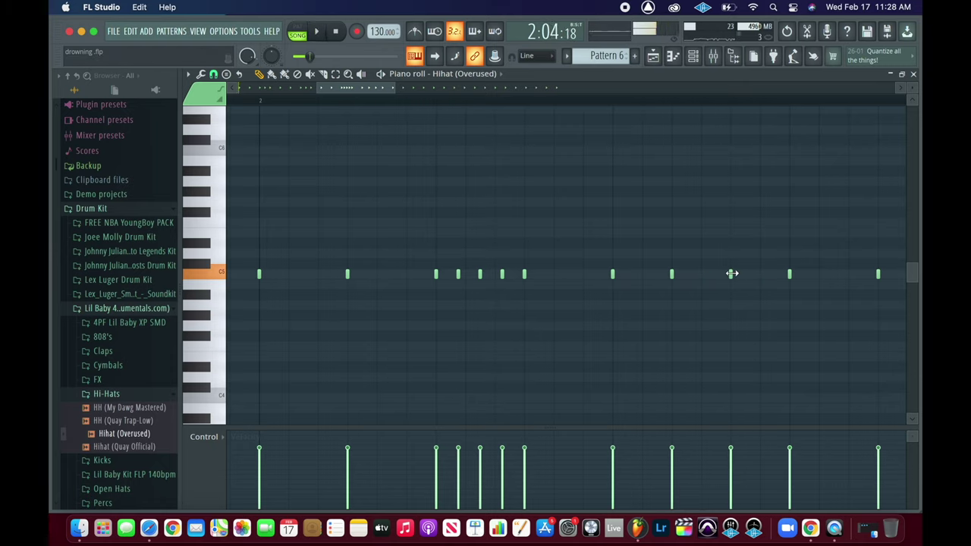
Try adding two hi-hat notes spaced 1/6 beat apart between steps 13 and 15 of bar 2
{"action": "left_click", "coordinate": [819, 275]}
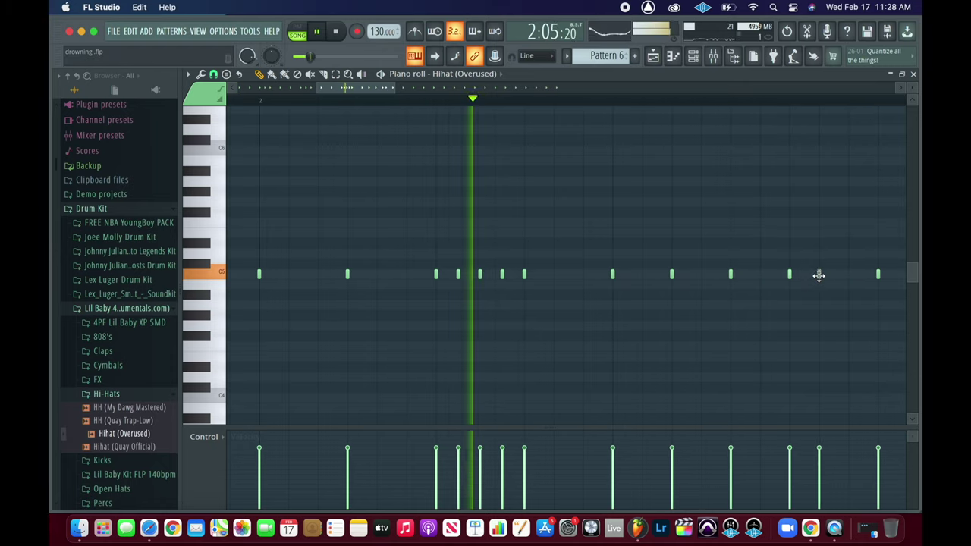
{"action": "key", "text": "space"}
{"action": "left_click", "coordinate": [849, 274]}
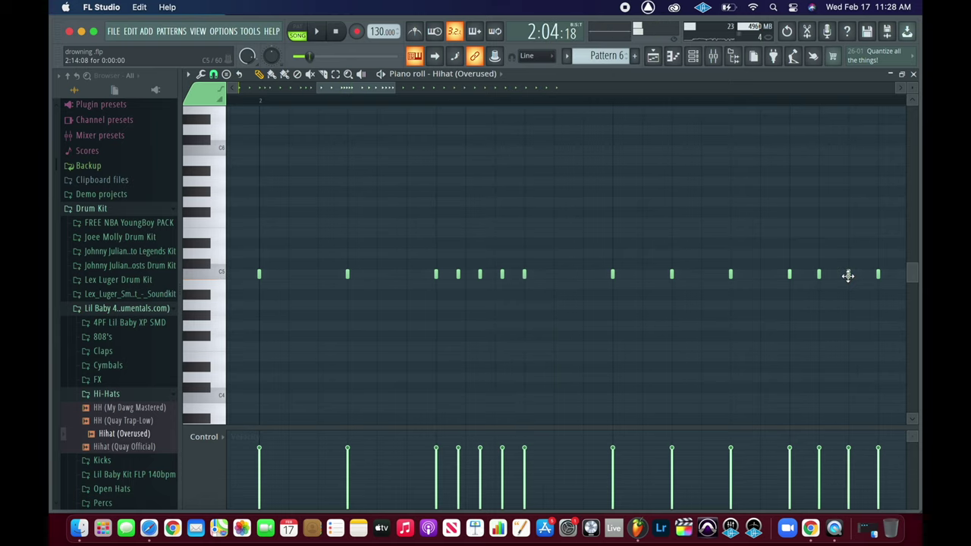
{"action": "key", "text": "space"}
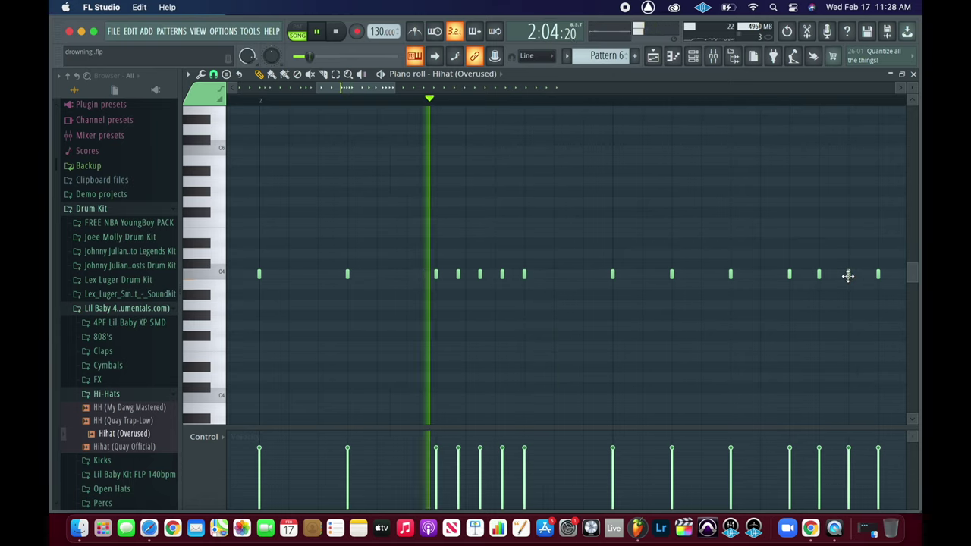
Re-add the second inner note of the triplet after step 13 in bar 2 and adjust the velocities of its inner notes
{"action": "left_click_drag", "start_coordinate": [369, 89], "coordinate": [419, 89]}
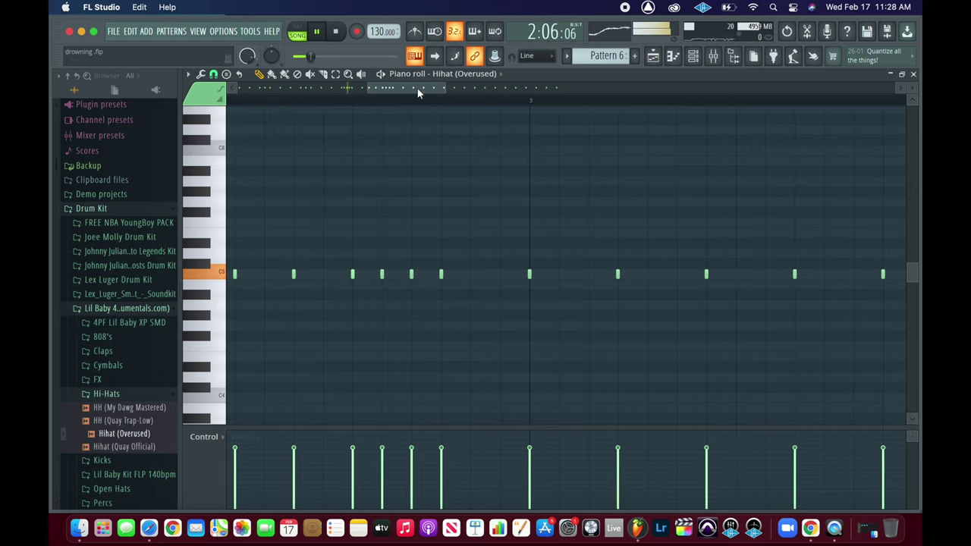
{"action": "key", "text": "space"}
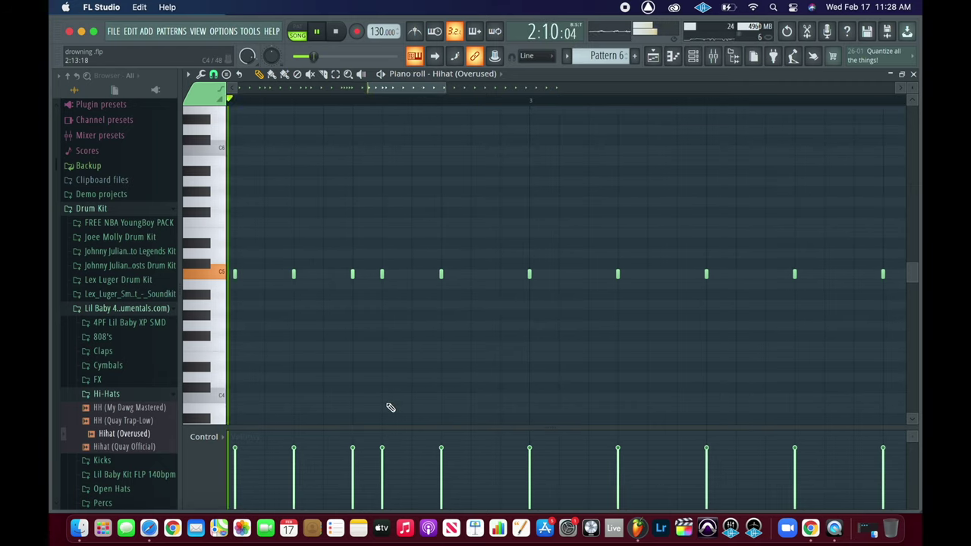
{"action": "key", "text": "space"}
{"action": "left_click", "coordinate": [412, 270]}
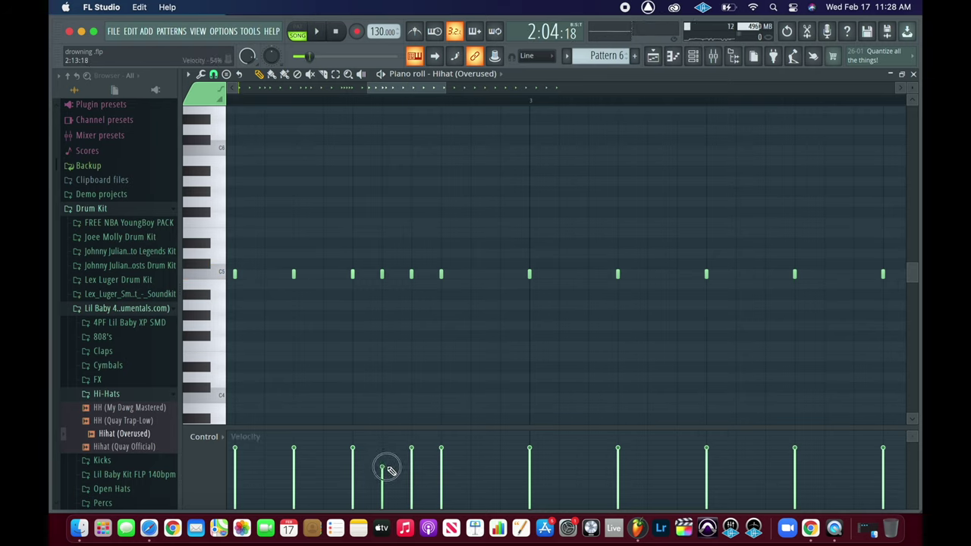
{"action": "key", "text": "space"}
{"action": "left_click_drag", "start_coordinate": [412, 480], "coordinate": [412, 452]}
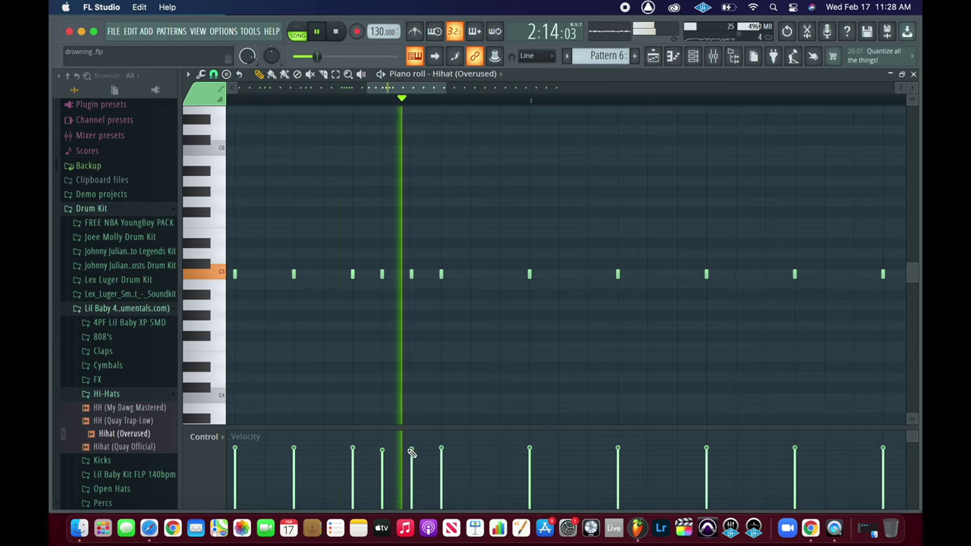
{"action": "key", "text": "space"}
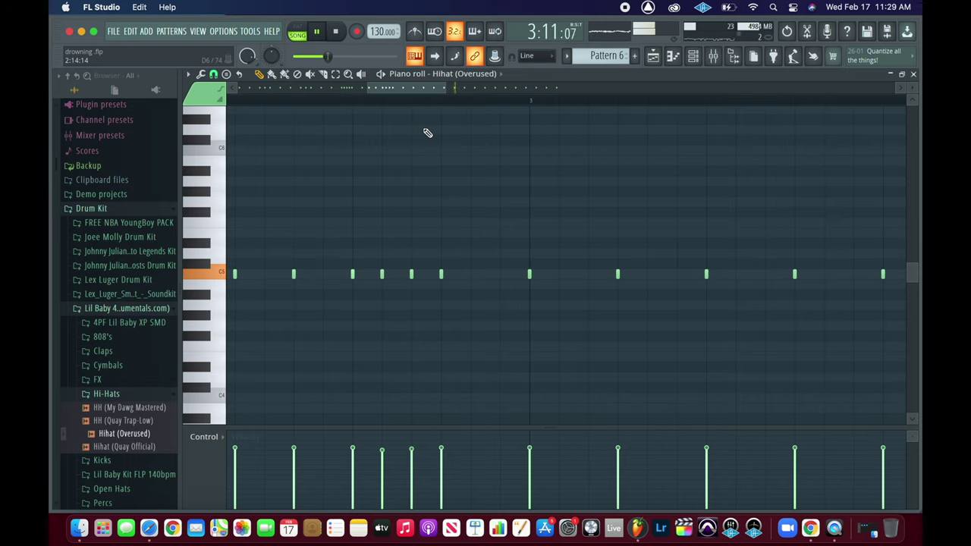
Remove the two inner triplet notes between steps 13 and 15 of bar 2, keeping the hi-hat notes on those steps
{"action": "left_click_drag", "start_coordinate": [441, 89], "coordinate": [533, 132]}
{"action": "key", "text": "space"}
{"action": "key", "text": "space"}
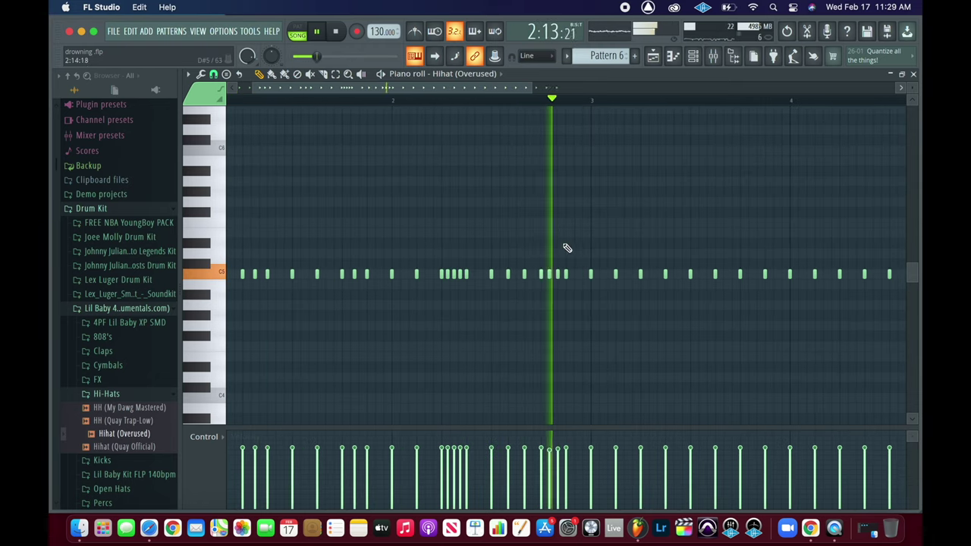
{"action": "right_click", "coordinate": [550, 275]}
{"action": "key", "text": "space"}
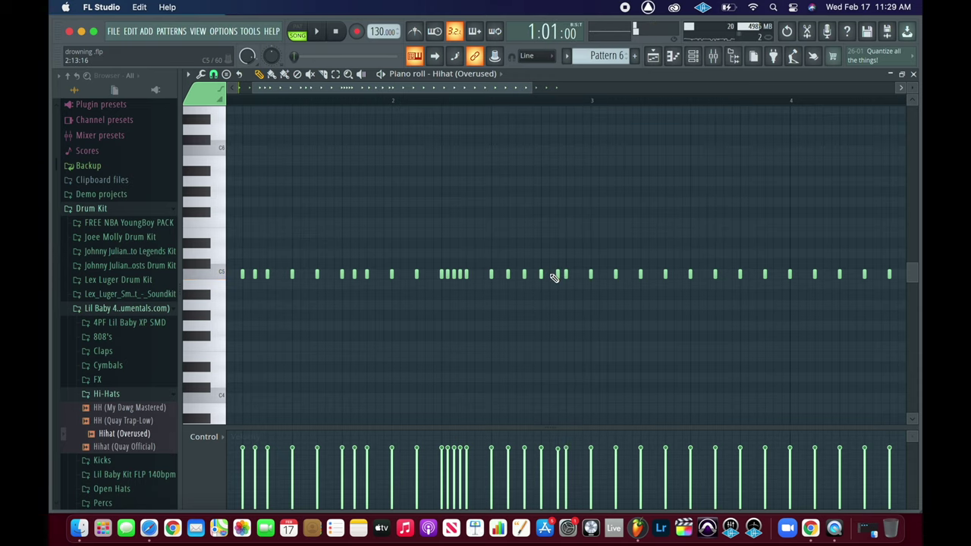
{"action": "key", "text": "space"}
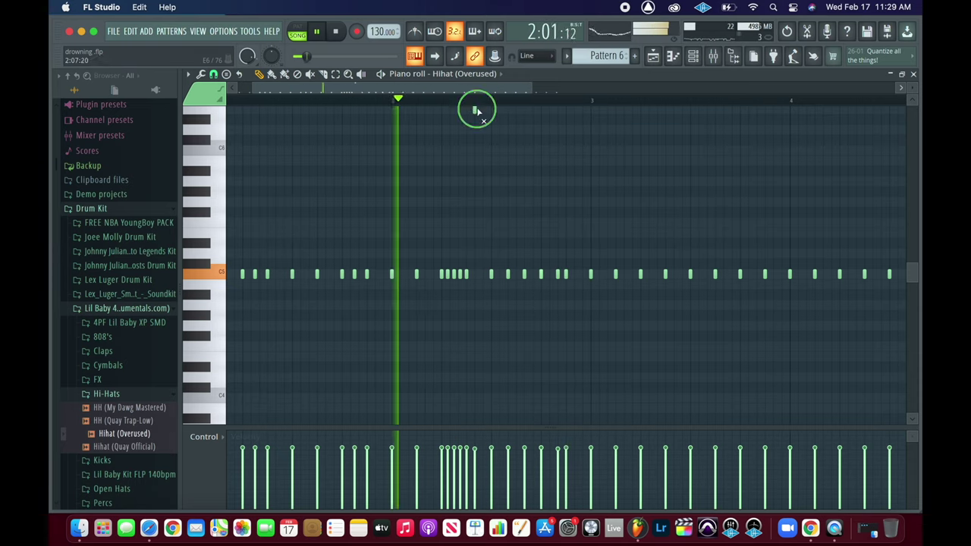
{"action": "right_click", "coordinate": [566, 274]}
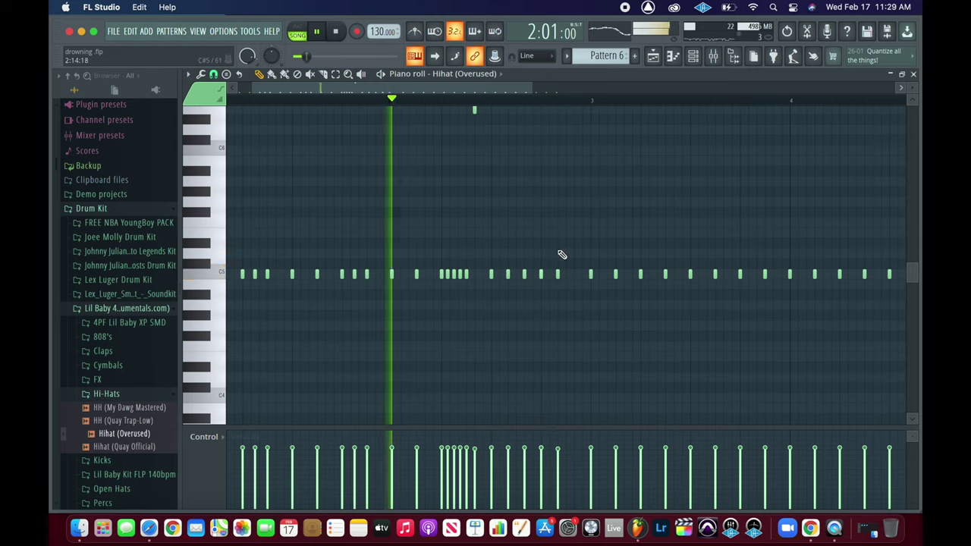
{"action": "key", "text": "space"}
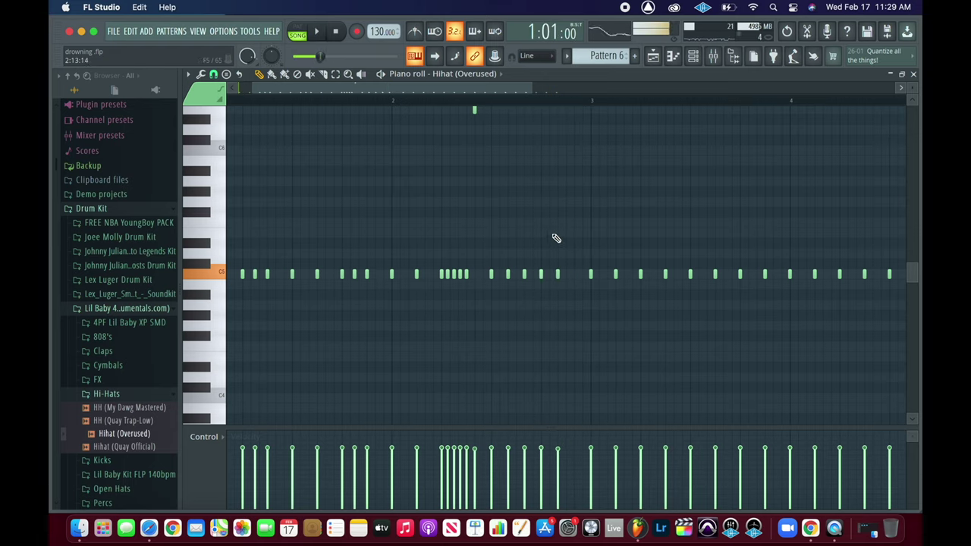
{"action": "left_click_drag", "start_coordinate": [560, 274], "coordinate": [565, 274]}
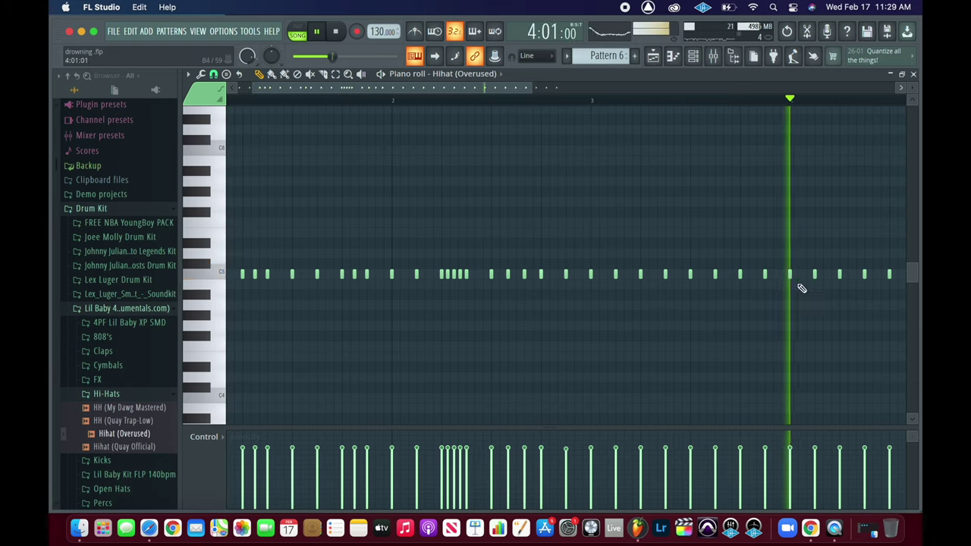
Set the piano roll snap to Line and add a hi-hat note on step 6 of bar 4
{"action": "left_click", "coordinate": [855, 276]}
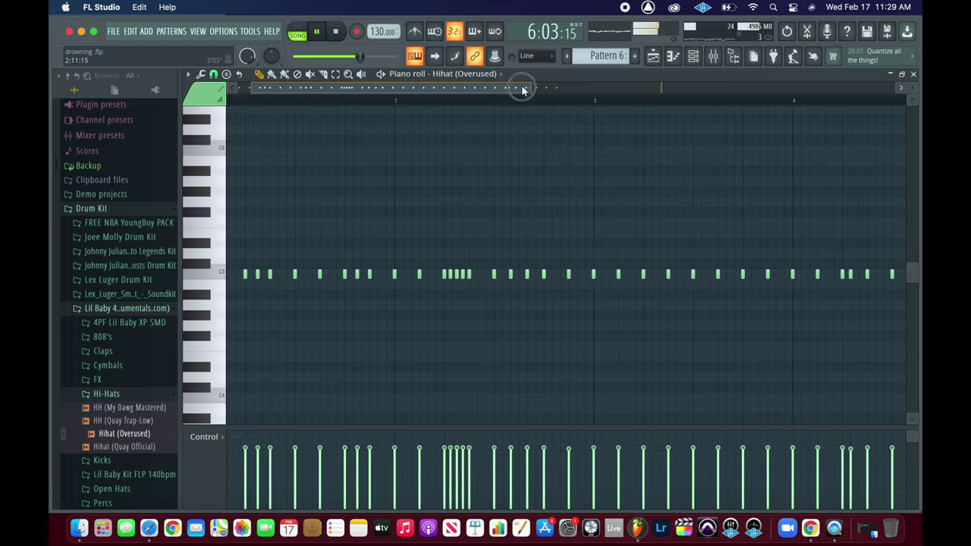
{"action": "left_click_drag", "start_coordinate": [520, 87], "coordinate": [574, 110]}
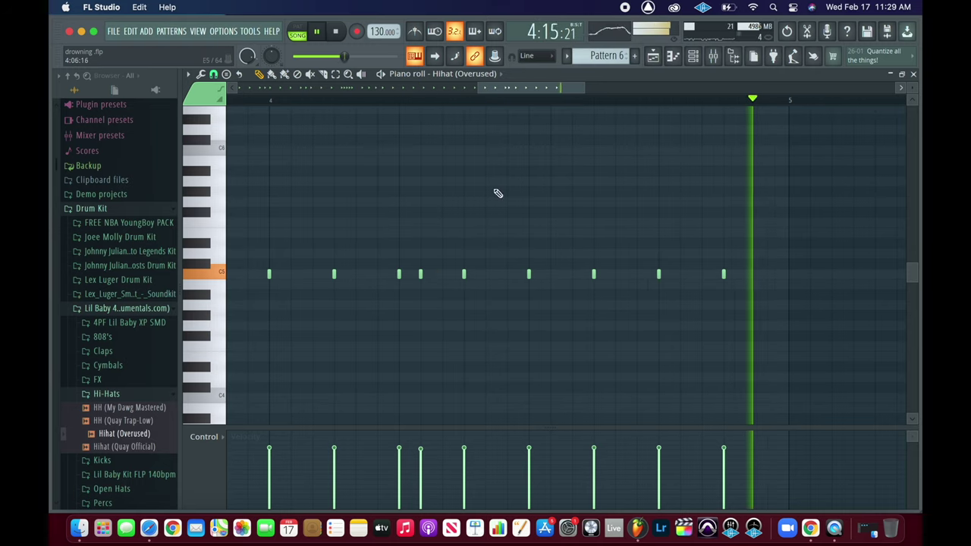
{"action": "left_click", "coordinate": [213, 74]}
{"action": "left_click", "coordinate": [222, 104]}
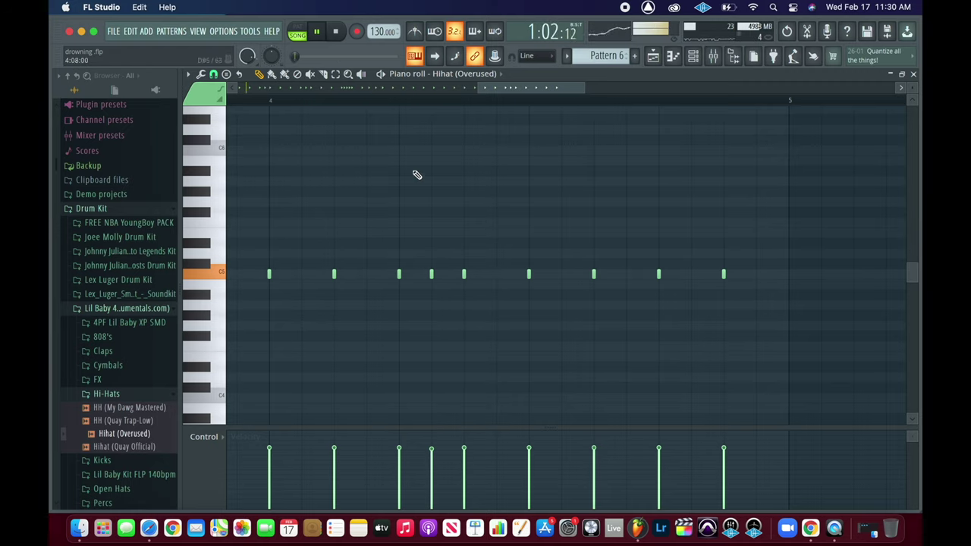
Start playback from step 5 of bar 4 and add lower-pitched hi-hat notes at F4 on steps 11 and 12
{"action": "left_click", "coordinate": [396, 105]}
{"action": "key", "text": "space"}
{"action": "key", "text": "space"}
{"action": "key", "text": "space"}
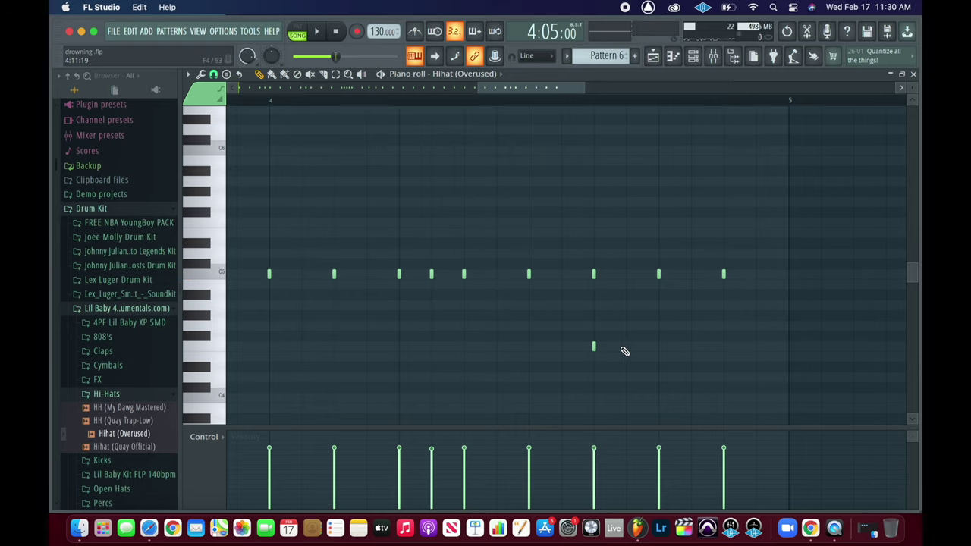
{"action": "left_click", "coordinate": [626, 348]}
{"action": "key", "text": "space"}
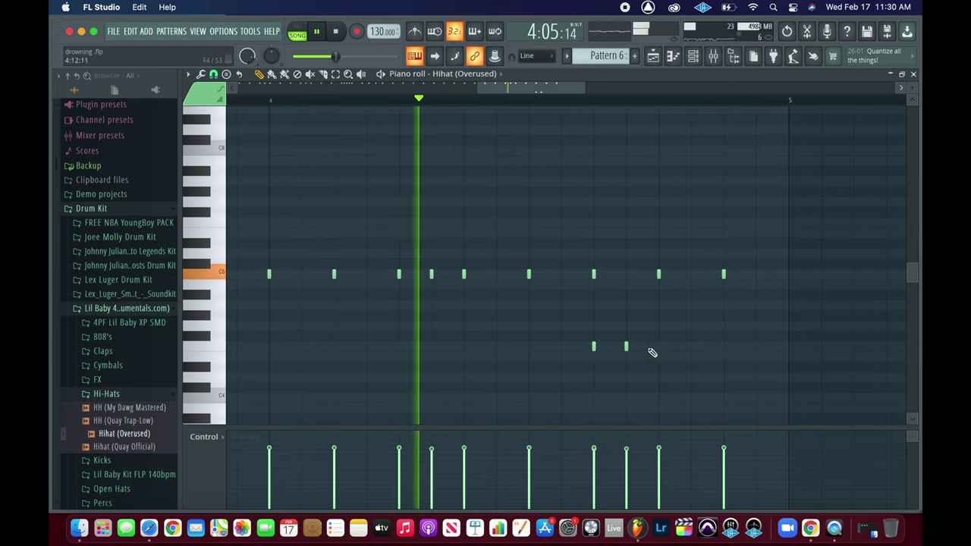
{"action": "left_click", "coordinate": [689, 347]}
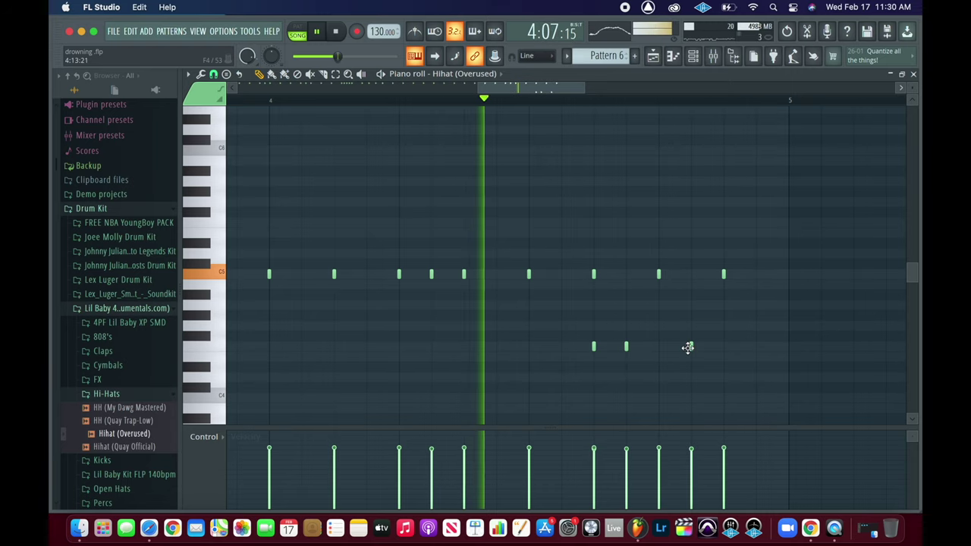
{"action": "right_click", "coordinate": [690, 346]}
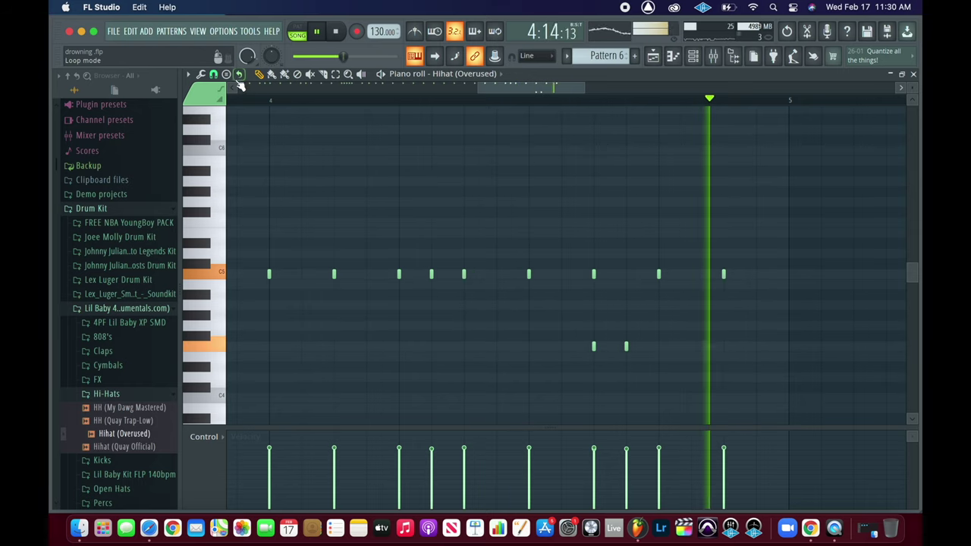
Set the snap to 1/4 step and add three half-step-spaced C5 hi-hat notes after step 15 of bar 4, checking by playback
{"action": "key", "text": "space"}
{"action": "left_click", "coordinate": [214, 75]}
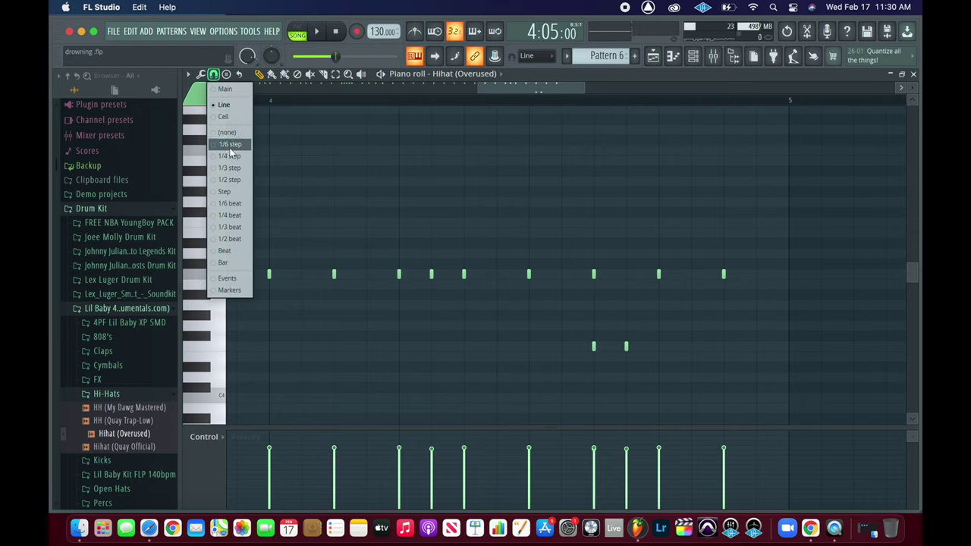
{"action": "left_click", "coordinate": [230, 155]}
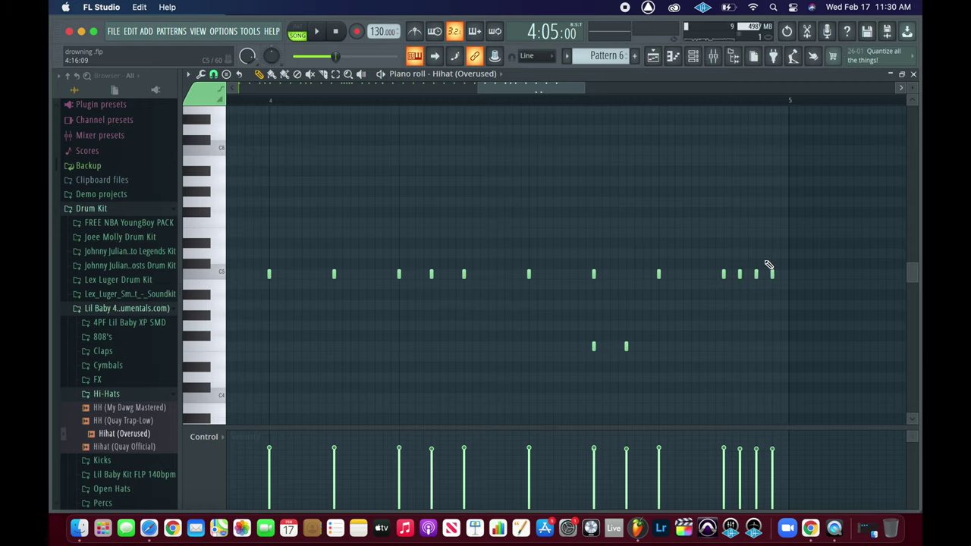
{"action": "key", "text": "space"}
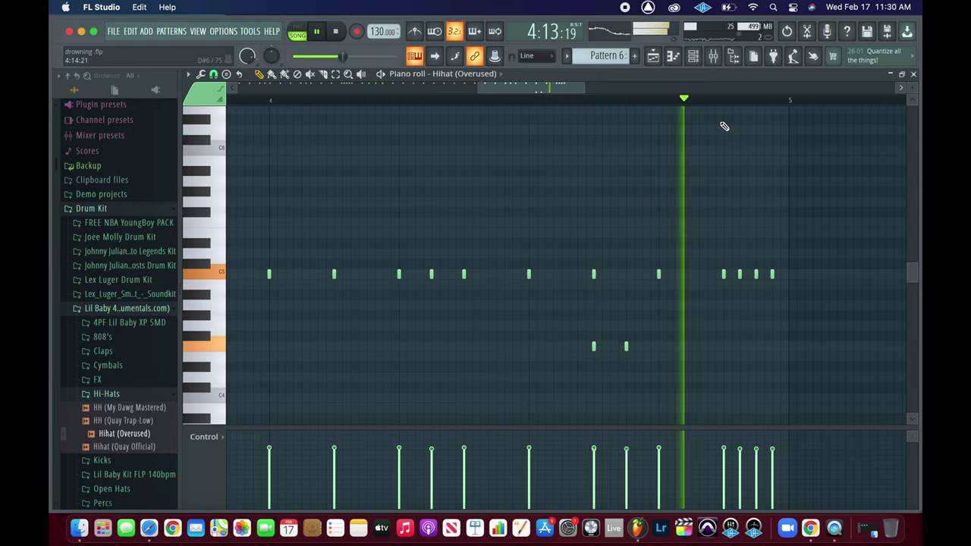
Place a second Pattern 6 clip on Track 6 of the playlist, starting at bar 5
{"action": "left_click", "coordinate": [652, 55]}
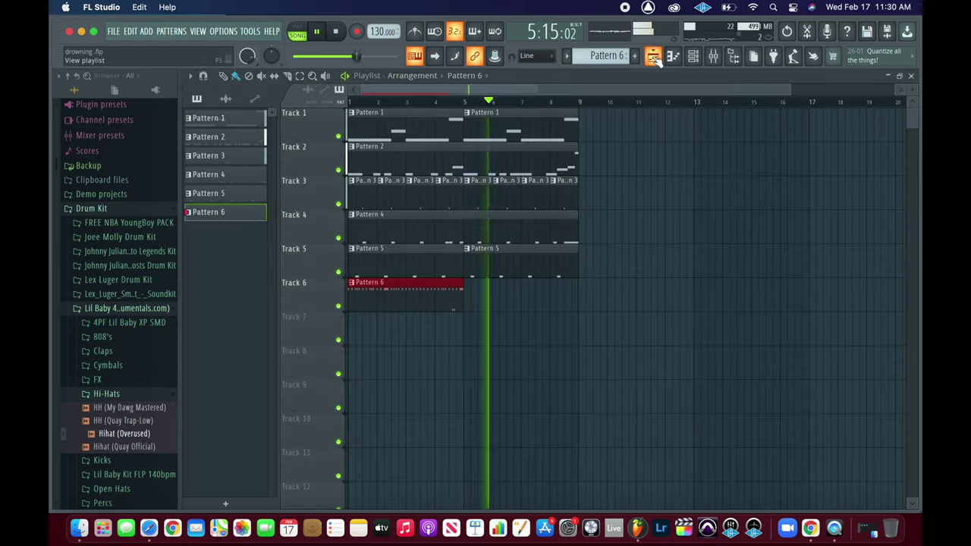
{"action": "left_click", "coordinate": [478, 288]}
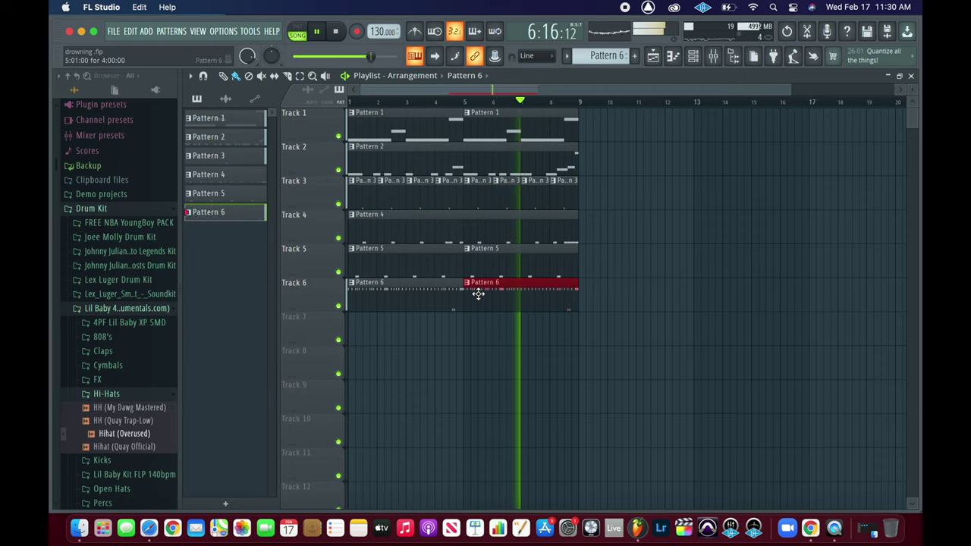
Show the channel rack and open the Hats folder of the Roddy Ricch drum kit in the sample browser
{"action": "left_click", "coordinate": [693, 56]}
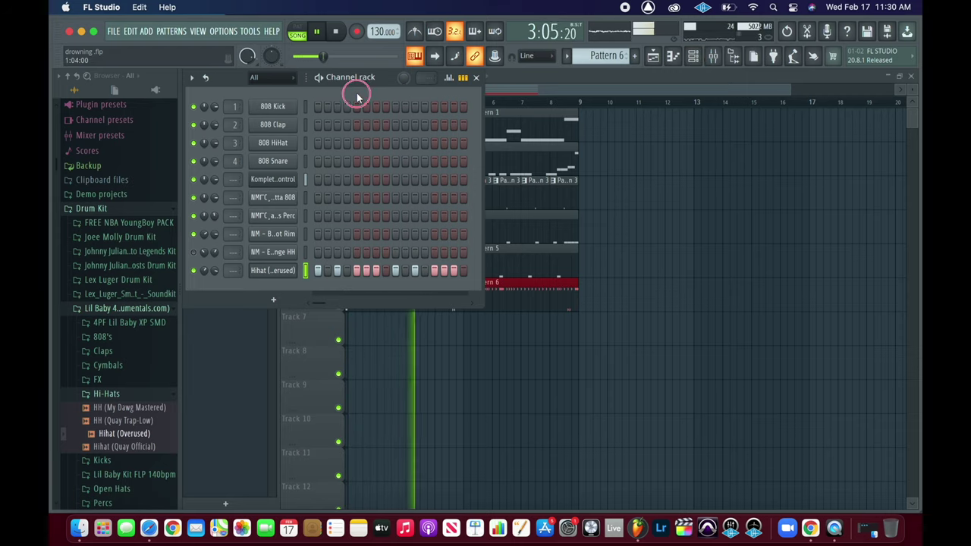
{"action": "left_click", "coordinate": [114, 397]}
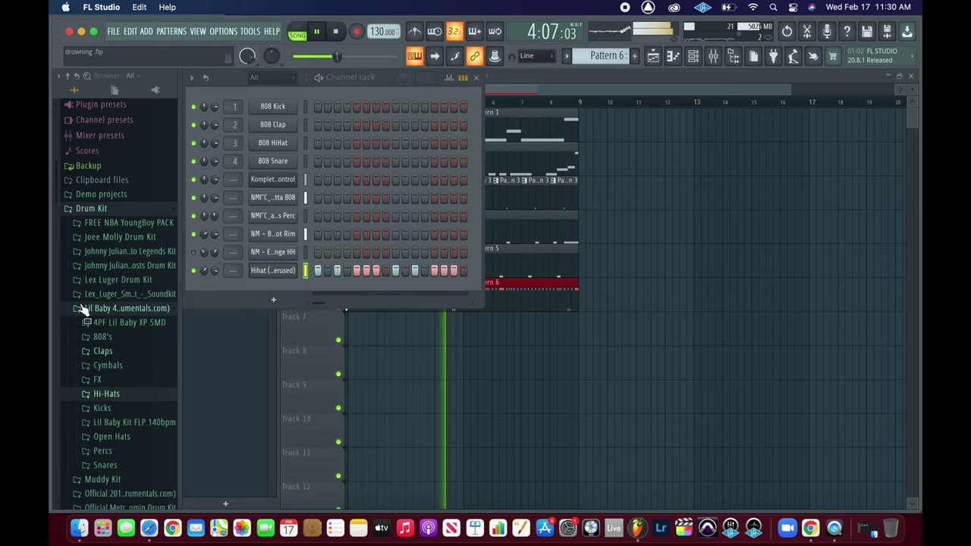
{"action": "left_click_drag", "start_coordinate": [58, 188], "coordinate": [53, 448]}
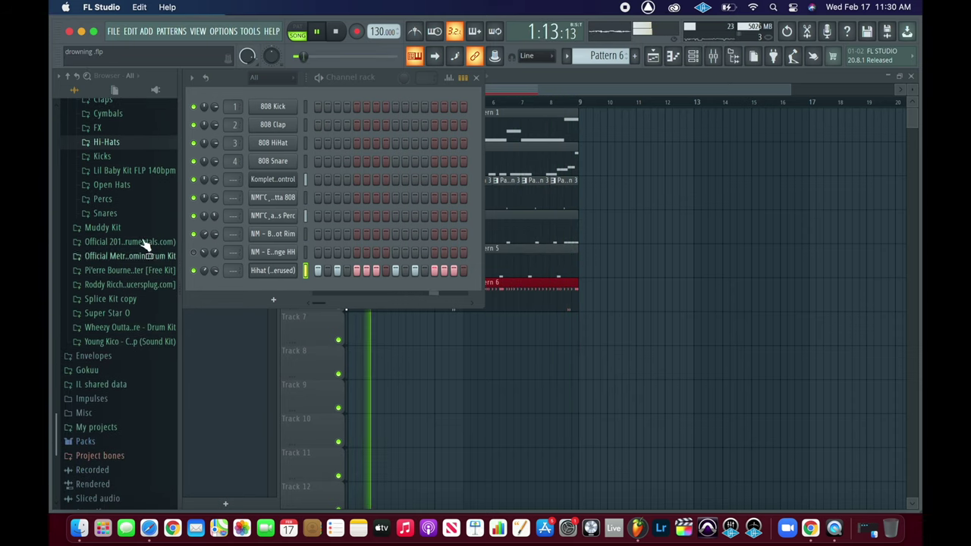
{"action": "left_click", "coordinate": [108, 284]}
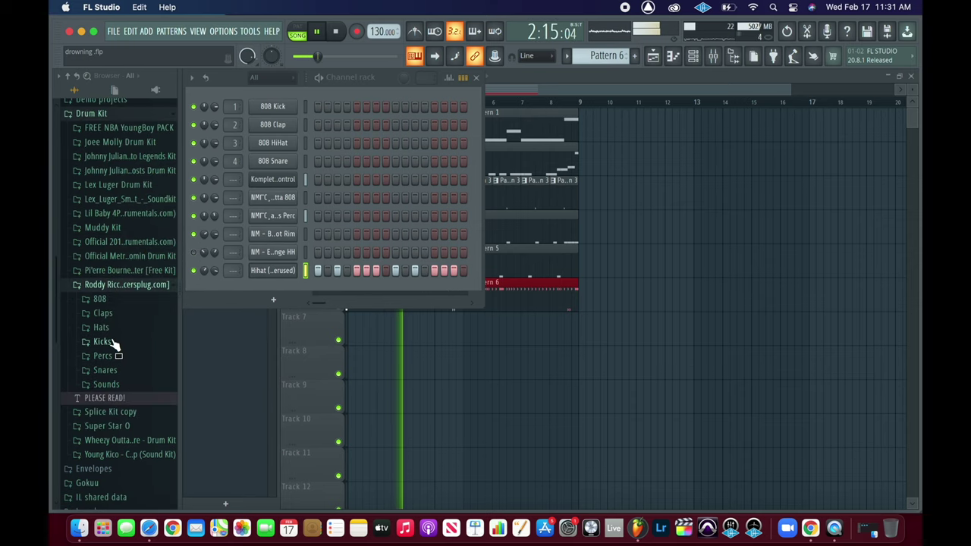
{"action": "left_click", "coordinate": [114, 328]}
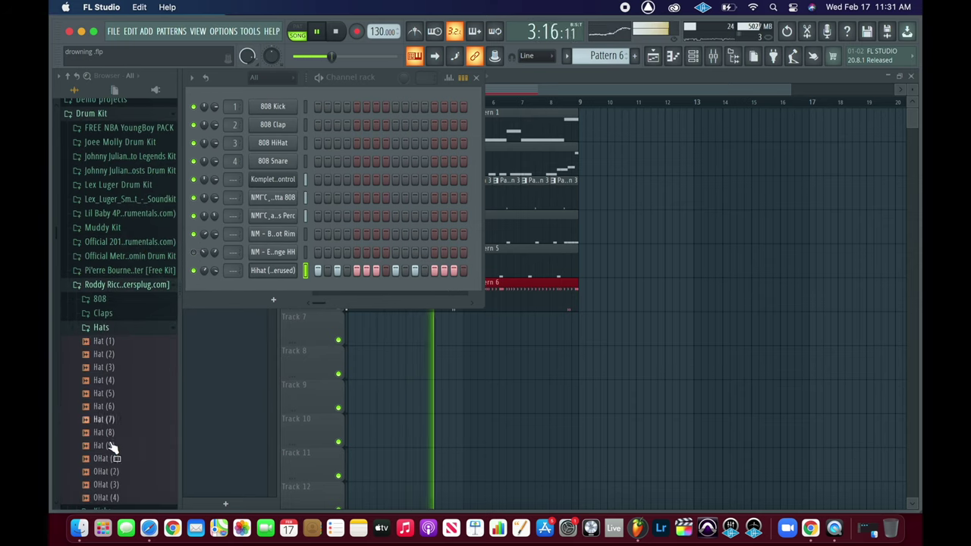
Audition the open hat samples OHat (1) to OHat (4) against the playing beat, comparing them with OHat (2)
{"action": "left_click", "coordinate": [110, 472]}
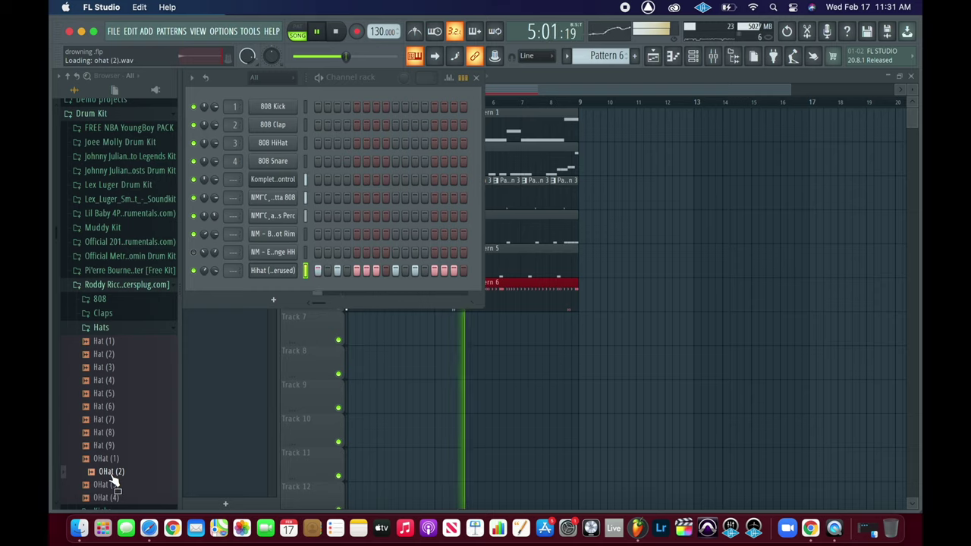
{"action": "left_click", "coordinate": [112, 480]}
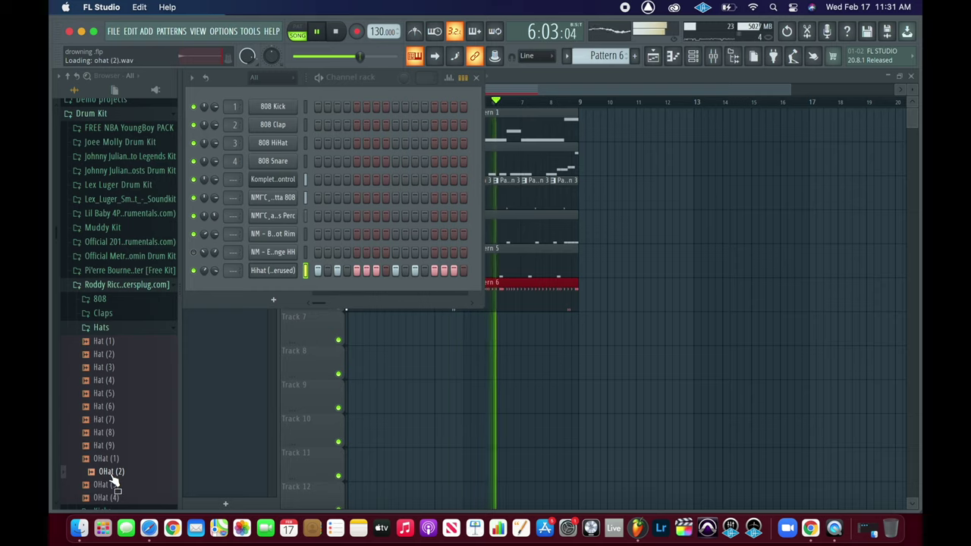
{"action": "left_click", "coordinate": [112, 477]}
{"action": "left_click", "coordinate": [112, 485]}
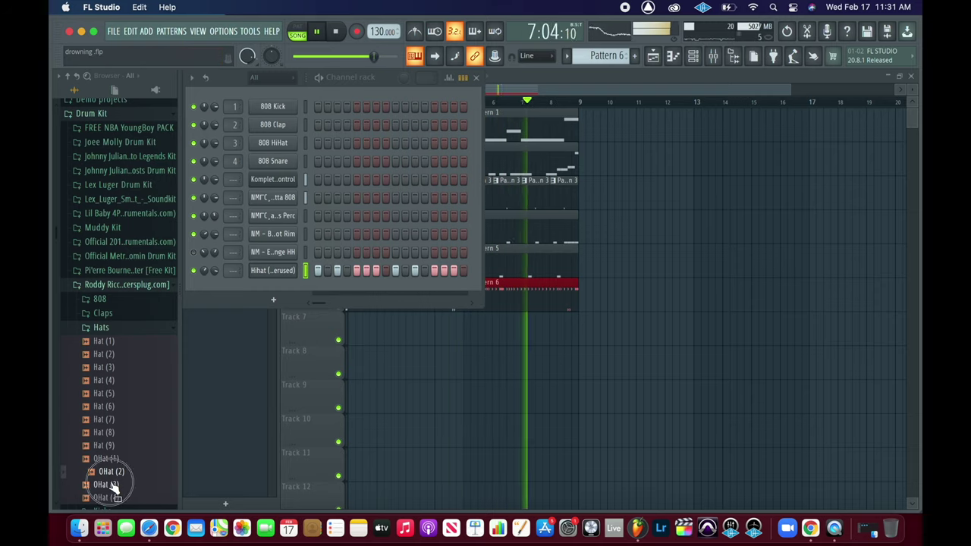
{"action": "left_click", "coordinate": [112, 485]}
{"action": "left_click", "coordinate": [112, 497]}
{"action": "left_click", "coordinate": [111, 496]}
{"action": "left_click", "coordinate": [111, 472]}
{"action": "left_click", "coordinate": [112, 462]}
{"action": "left_click", "coordinate": [112, 472]}
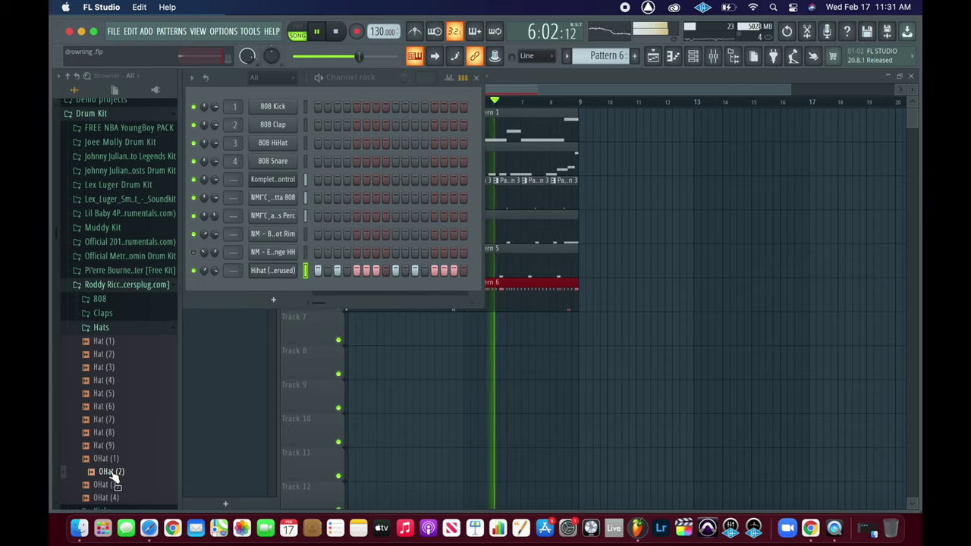
Audition OHat (2) against the beat and add it to the channel rack as a new channel
{"action": "left_click", "coordinate": [112, 475]}
{"action": "left_click", "coordinate": [112, 474]}
{"action": "left_click", "coordinate": [112, 474]}
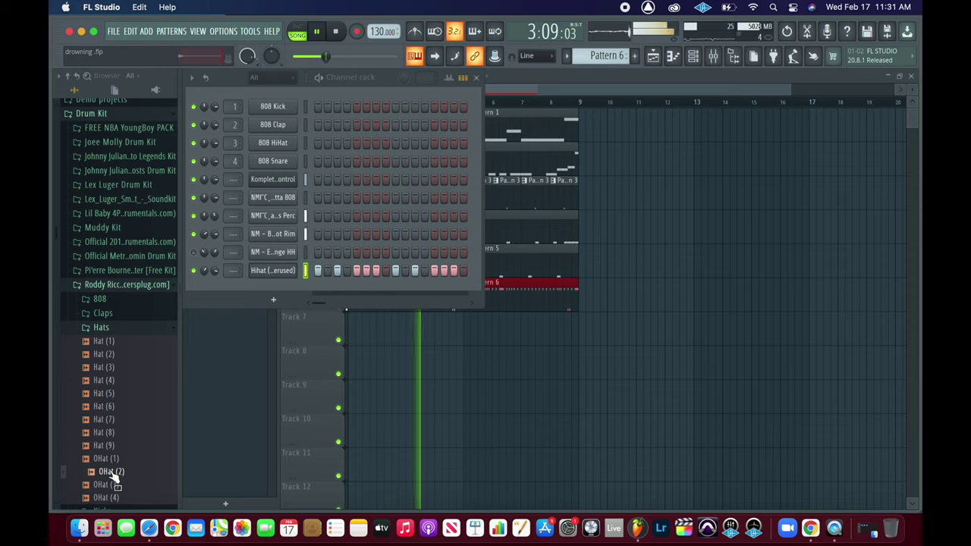
{"action": "left_click_drag", "start_coordinate": [113, 472], "coordinate": [211, 290]}
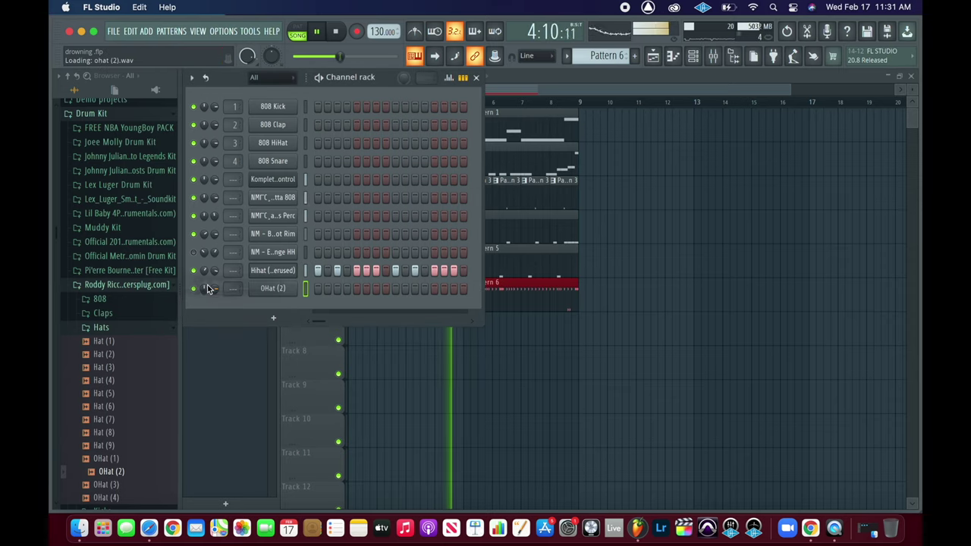
{"action": "key", "text": "space"}
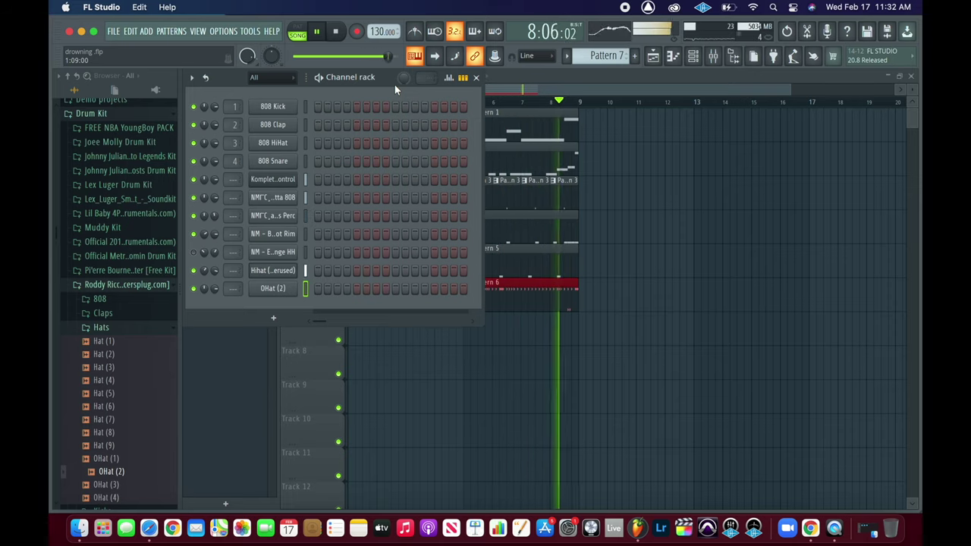
Quantize the OHat (2) notes recorded in Pattern 7 to the grid in the piano roll and check them by playback
{"action": "left_click", "coordinate": [335, 31]}
{"action": "left_click", "coordinate": [428, 296]}
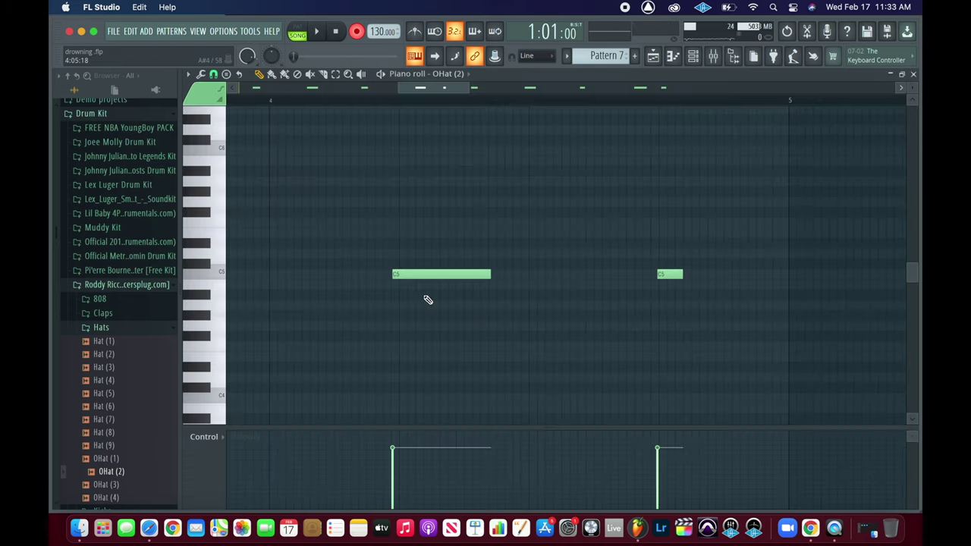
{"action": "left_click", "coordinate": [215, 74]}
{"action": "left_click", "coordinate": [217, 110]}
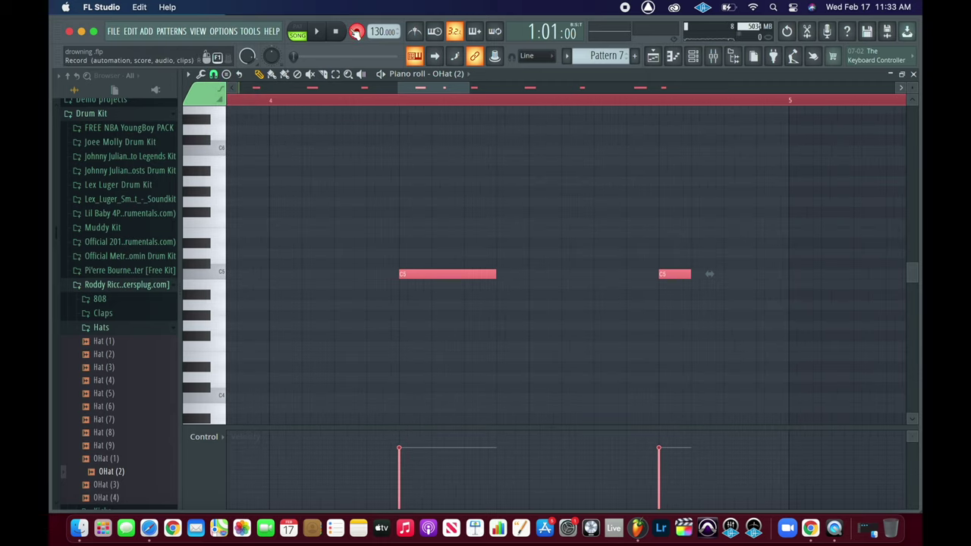
{"action": "left_click", "coordinate": [318, 32]}
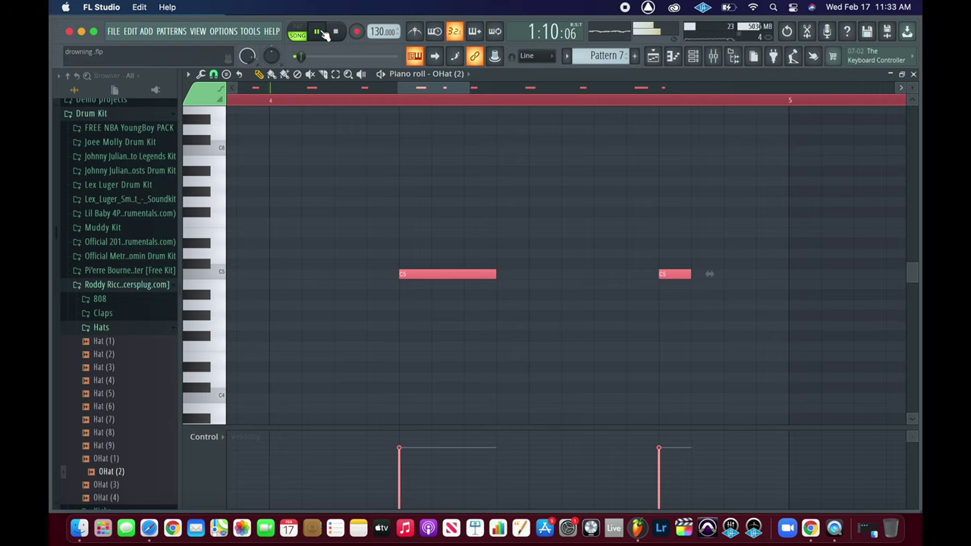
Switch to Pattern 8 and save the project, then close the piano roll to return to the playlist
{"action": "left_click", "coordinate": [693, 58]}
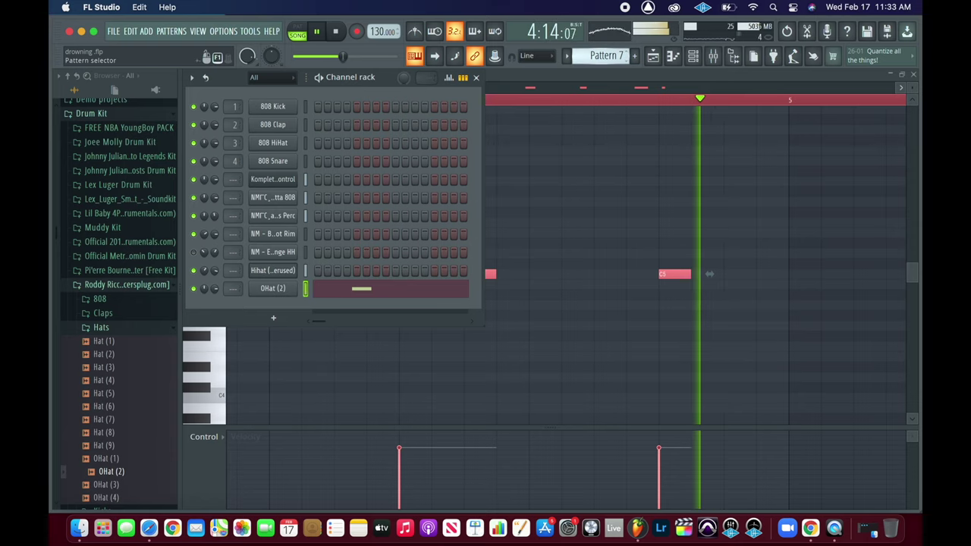
{"action": "scroll", "coordinate": [607, 55], "scroll_direction": "down", "scroll_amount": 1}
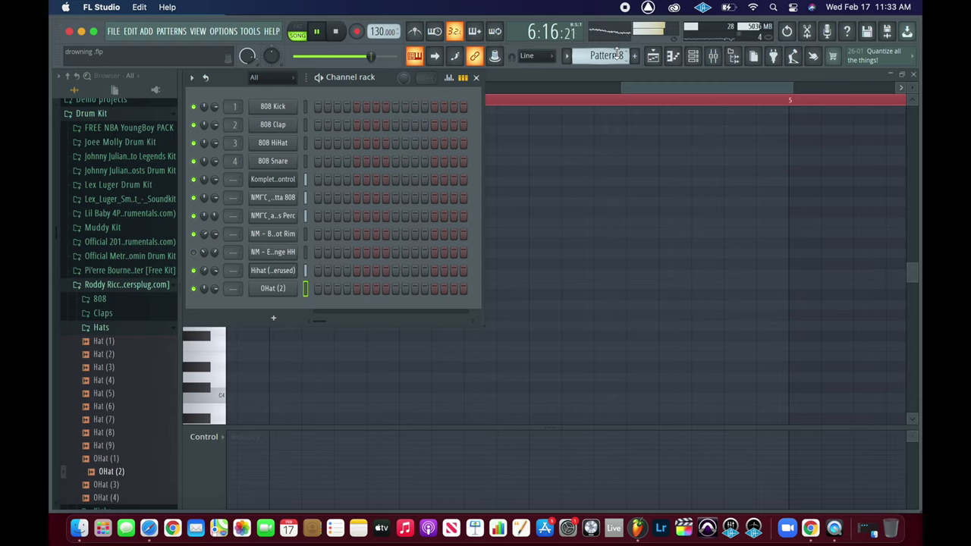
{"action": "key", "text": "ctrl+s"}
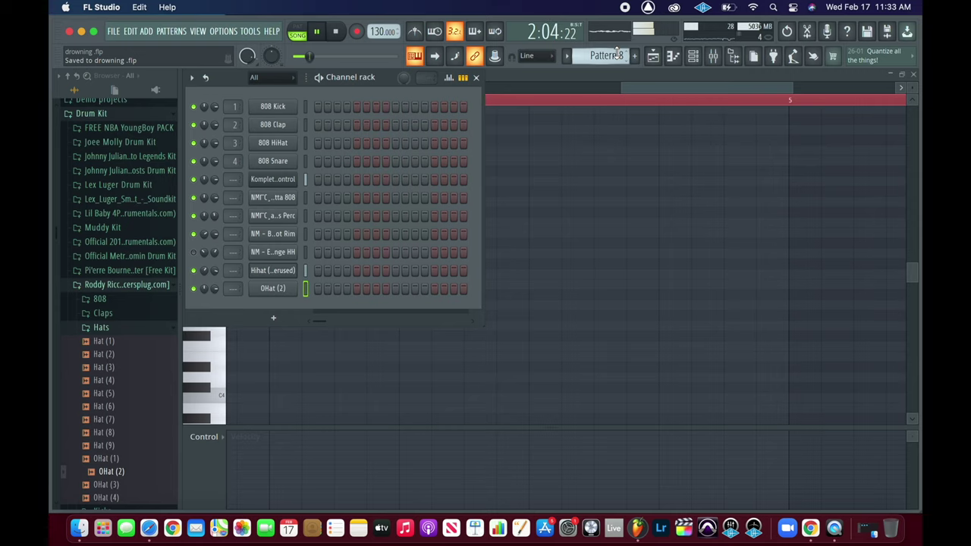
{"action": "left_click", "coordinate": [693, 59]}
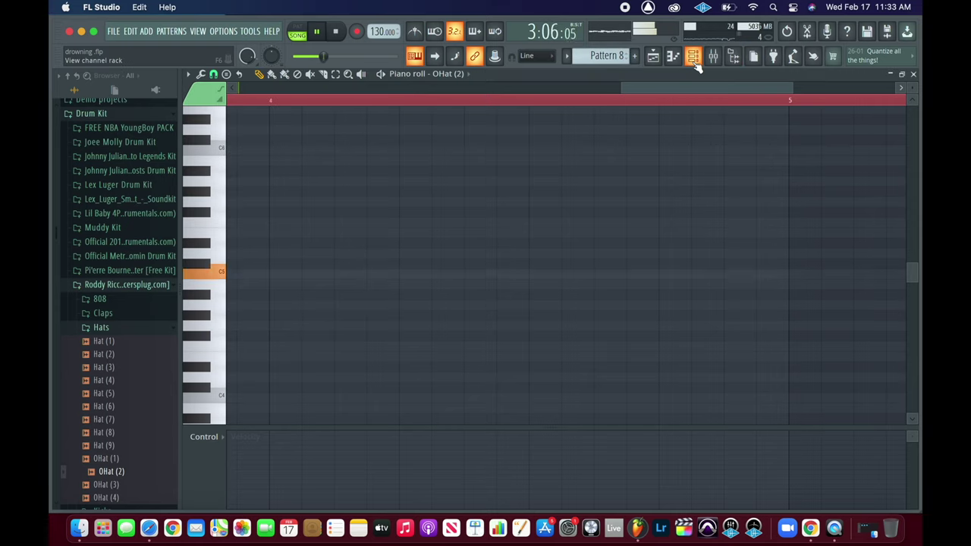
{"action": "left_click", "coordinate": [912, 74]}
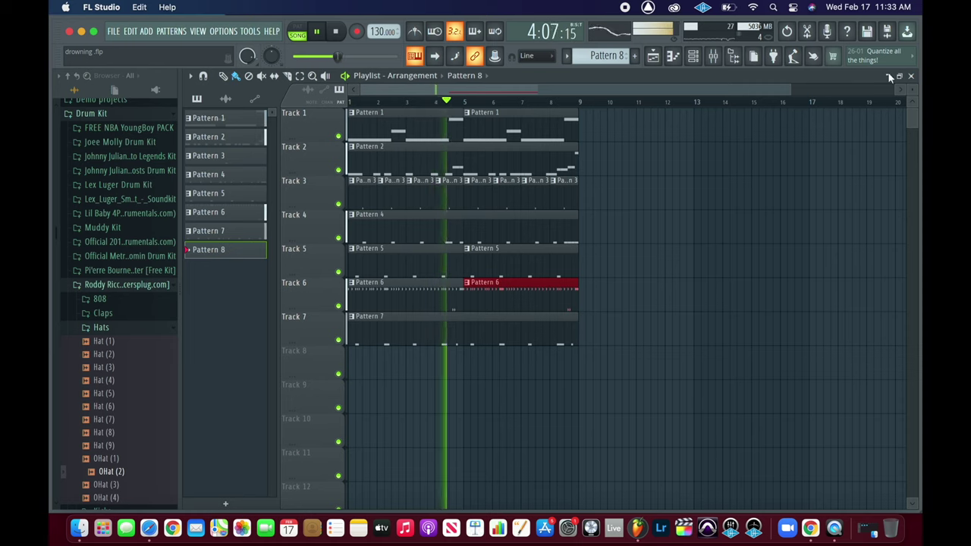
Bring up the channel rack over the playlist during playback, save the project again and stop the beat
{"action": "left_click", "coordinate": [695, 57]}
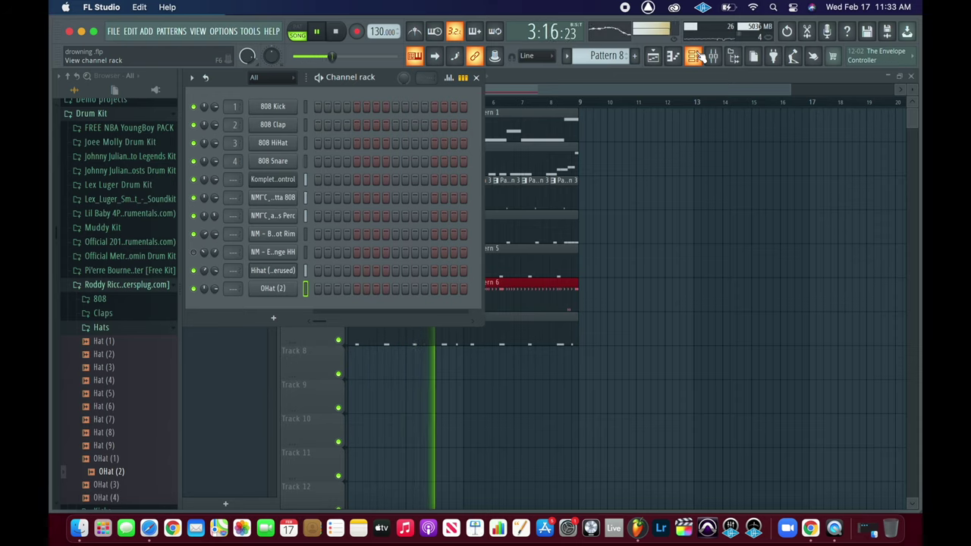
{"action": "left_click", "coordinate": [703, 59]}
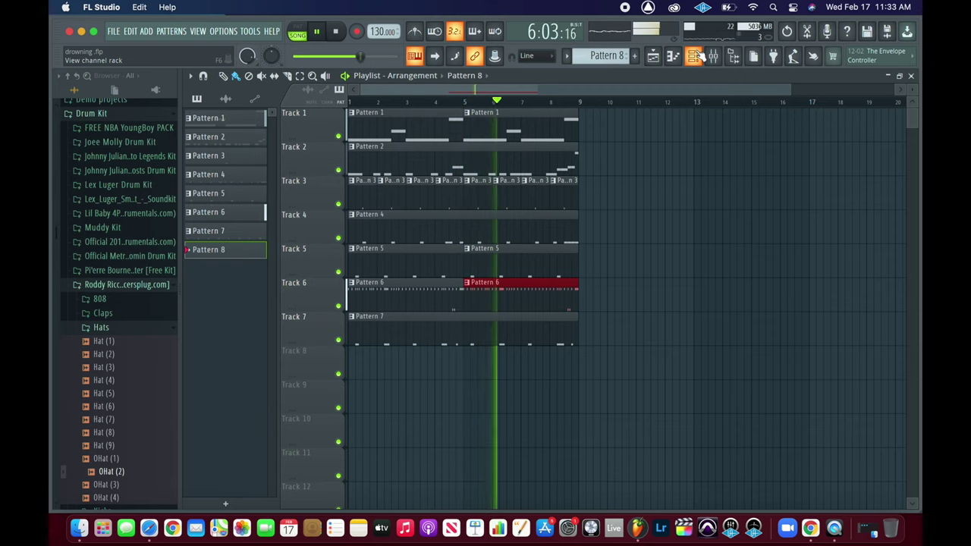
{"action": "left_click", "coordinate": [703, 58]}
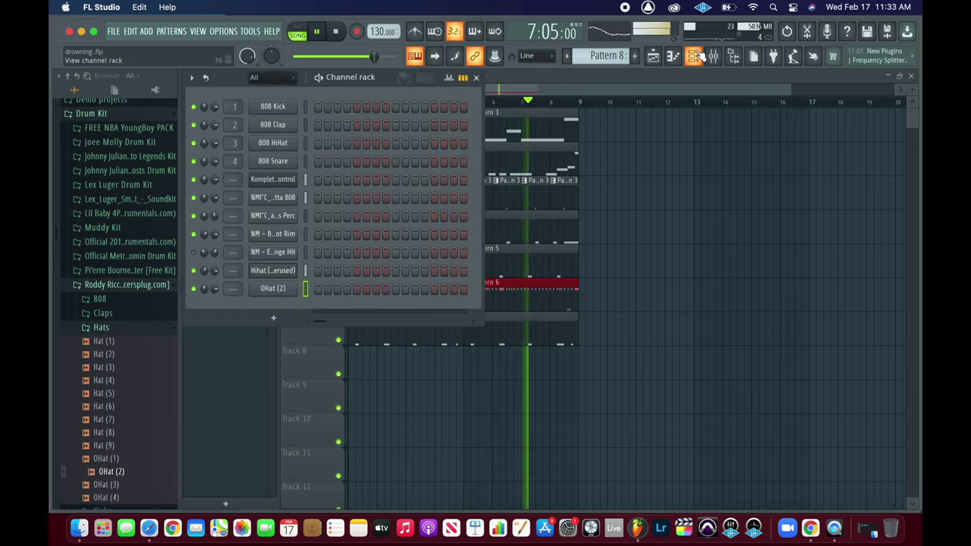
{"action": "key", "text": "super+s"}
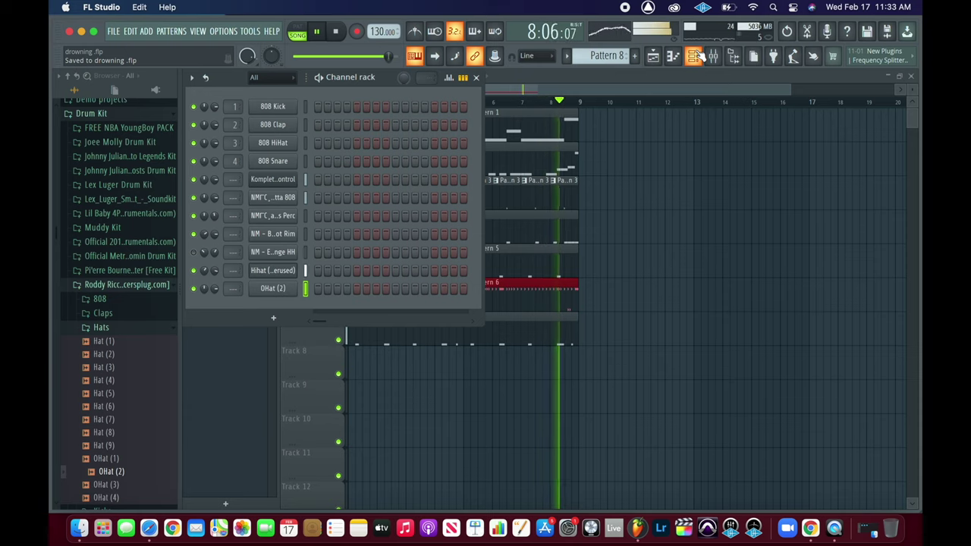
{"action": "key", "text": "space"}
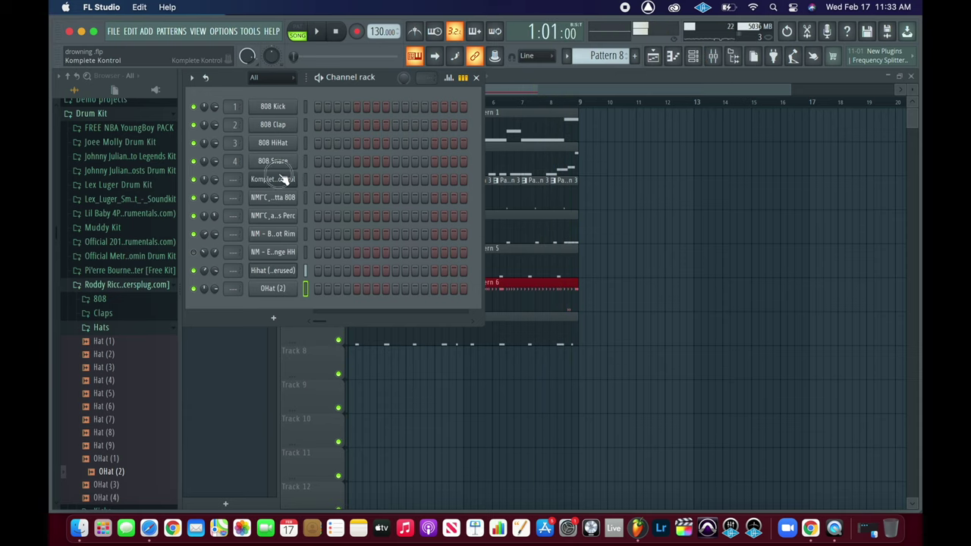
Route the Komplete Kontrol guitar channel to its own mixer track, insert 5, and close the instrument window
{"action": "left_click", "coordinate": [281, 179]}
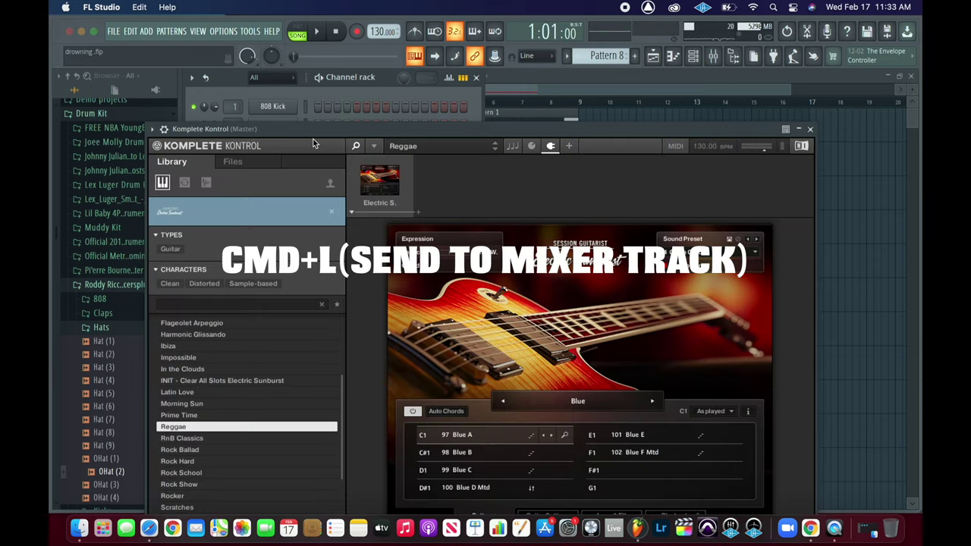
{"action": "key", "text": "super+l"}
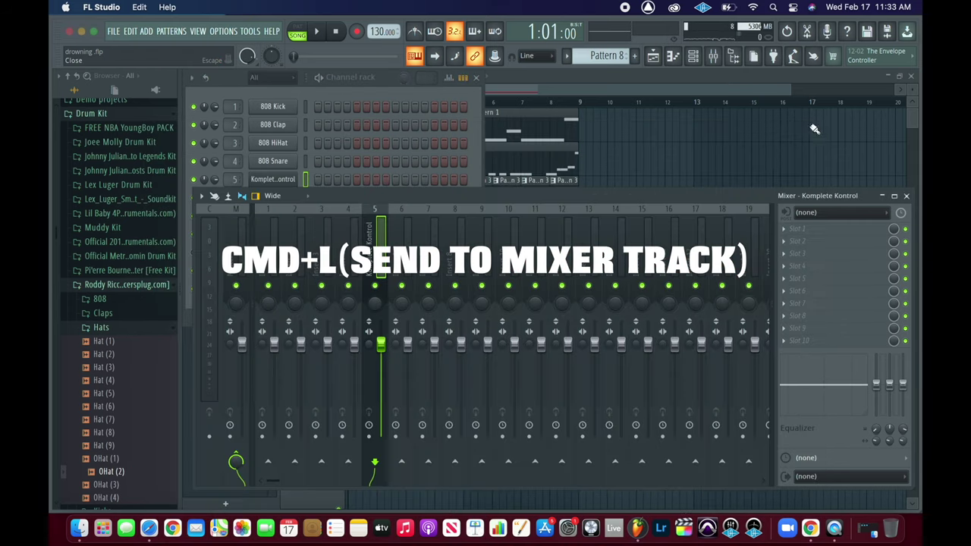
{"action": "left_click", "coordinate": [810, 129]}
{"action": "left_click", "coordinate": [783, 229]}
{"action": "mouse_move", "coordinate": [842, 240]}
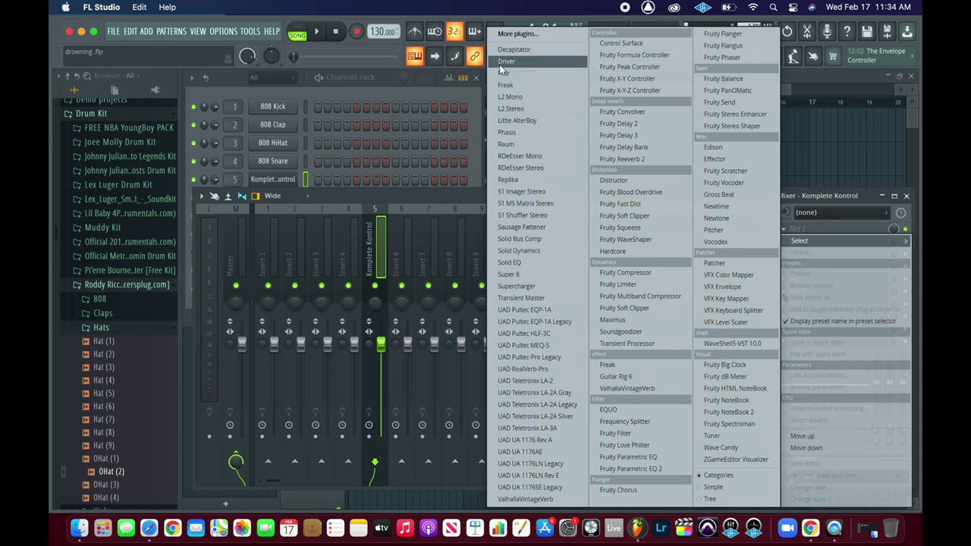
{"action": "left_click", "coordinate": [444, 194]}
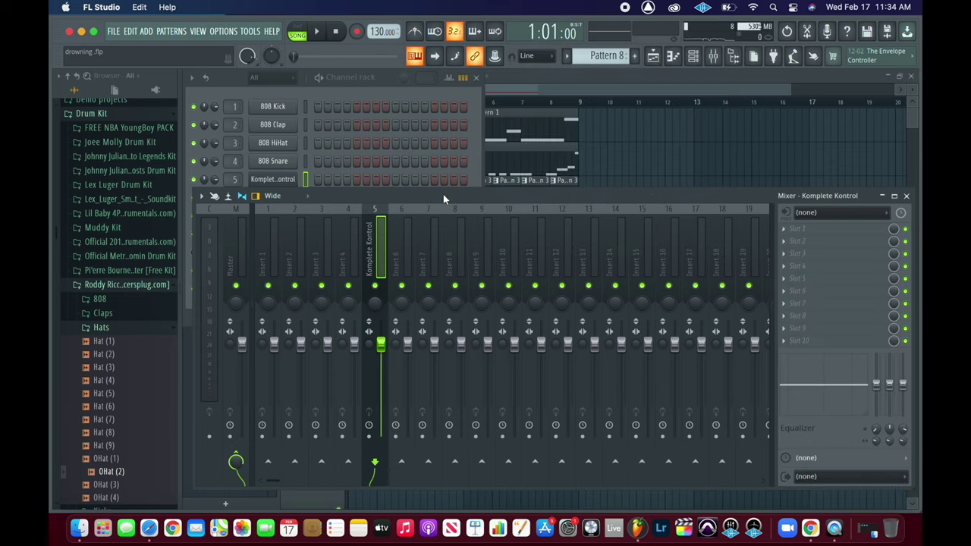
Mark Guitar Rig 6 FX as a favorite in the full list of effect plugins
{"action": "left_click", "coordinate": [838, 255]}
{"action": "left_click", "coordinate": [547, 30]}
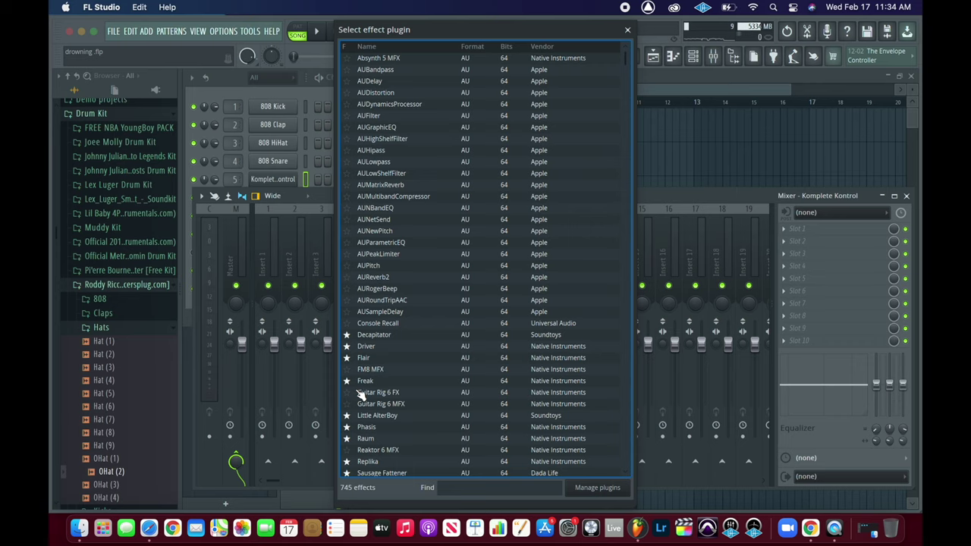
{"action": "left_click", "coordinate": [353, 395]}
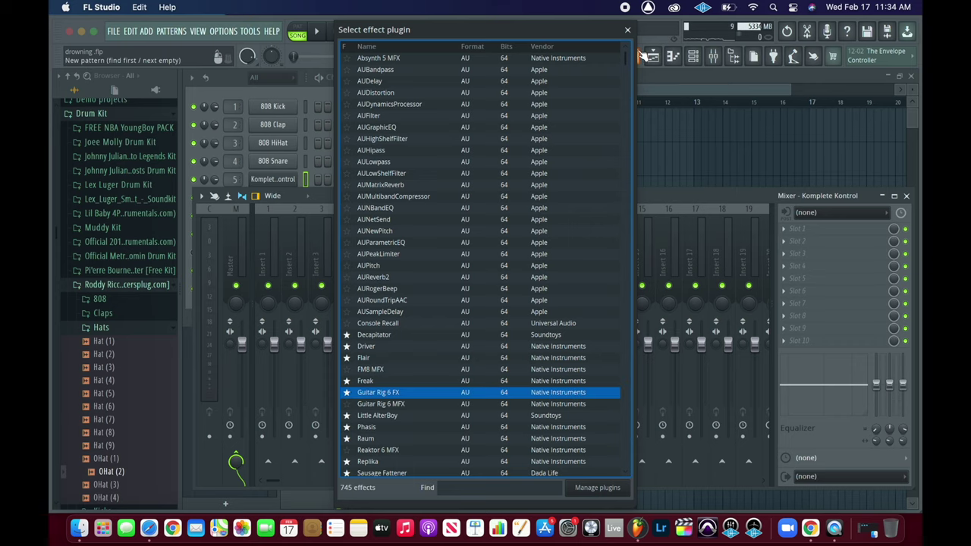
{"action": "left_click", "coordinate": [628, 30]}
Load Guitar Rig 6 FX into effect slot 1 of the Komplete Kontrol mixer track and reposition its window so it is fully accessible
{"action": "left_click", "coordinate": [789, 238]}
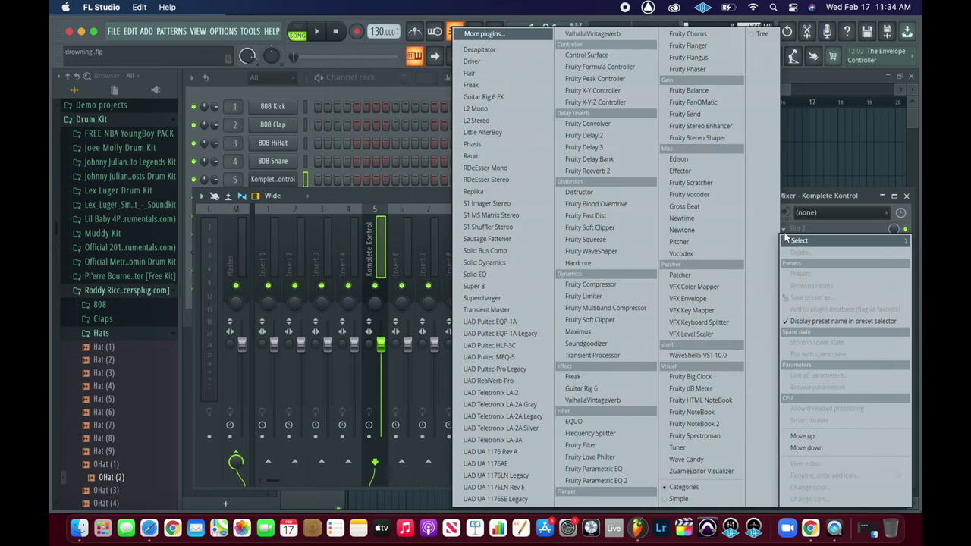
{"action": "left_click", "coordinate": [519, 96]}
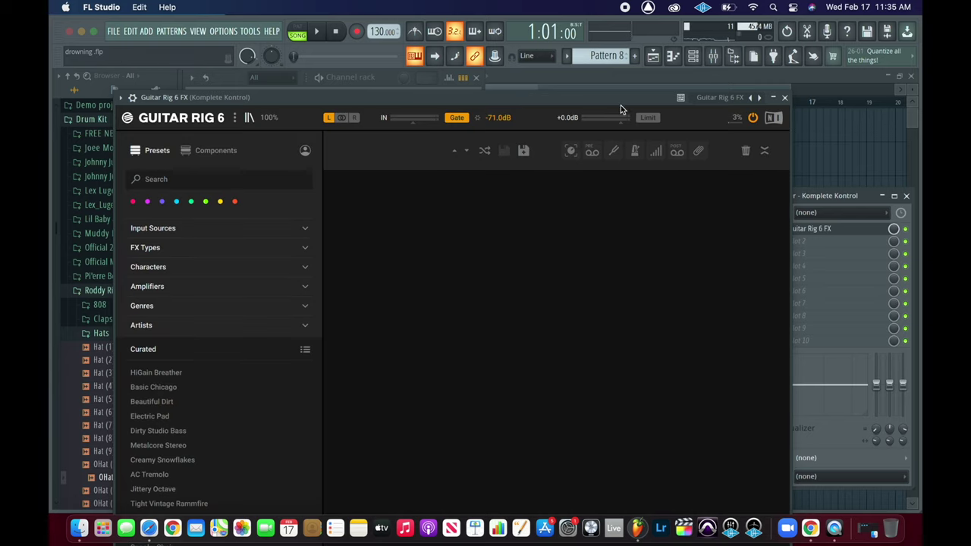
{"action": "left_click_drag", "start_coordinate": [612, 94], "coordinate": [741, 48]}
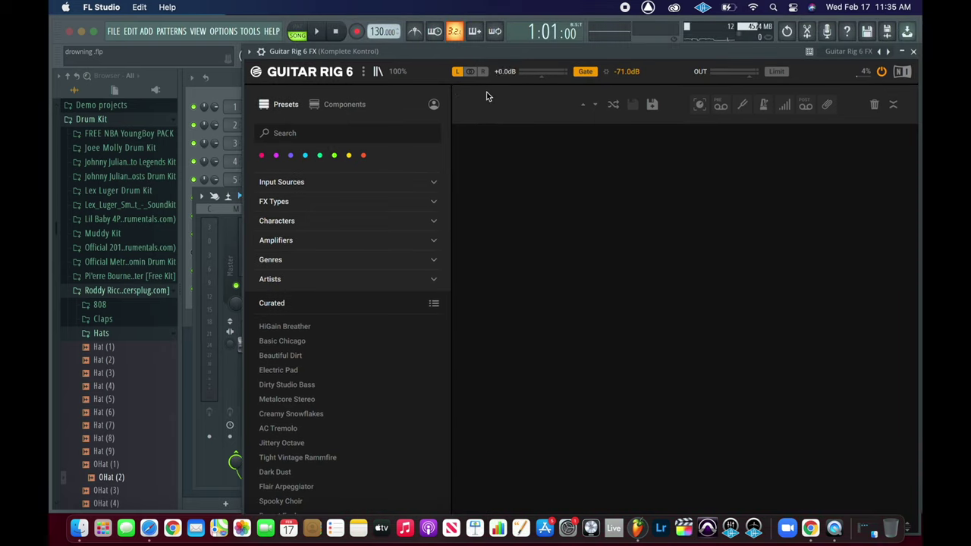
Add the Auto Filter and Citrus amplifier components to the Guitar Rig 6 rack, checking the guitar sound by playback
{"action": "left_click", "coordinate": [346, 105]}
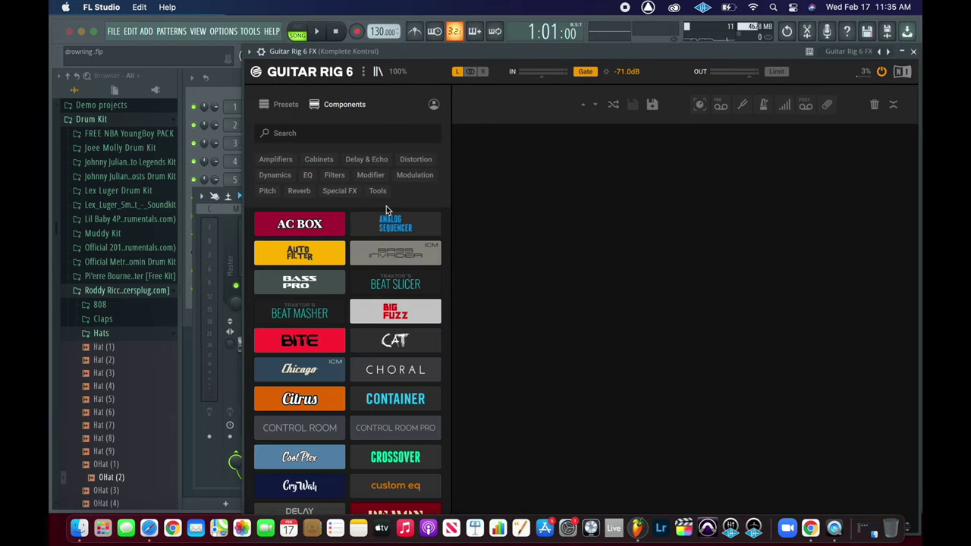
{"action": "double_click", "coordinate": [300, 256]}
{"action": "key", "text": "space"}
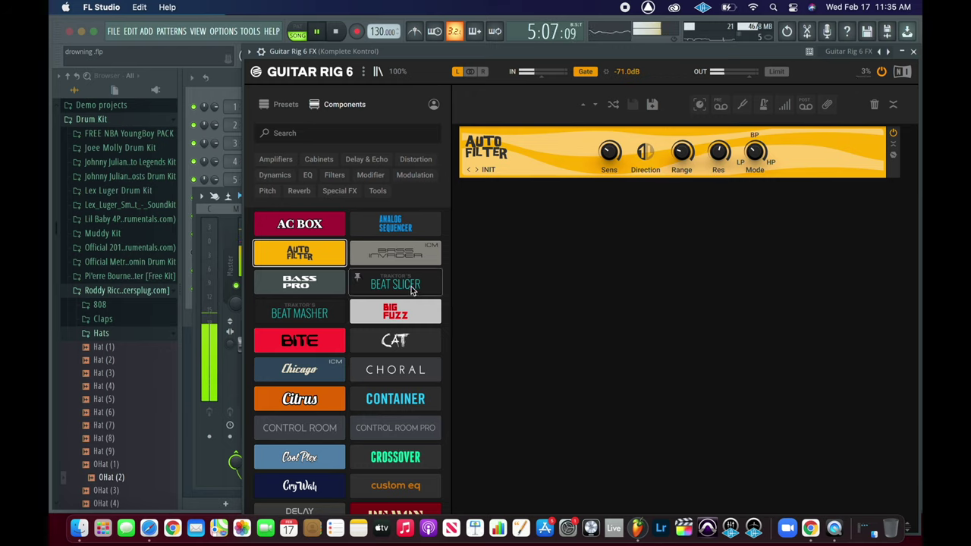
{"action": "double_click", "coordinate": [300, 399]}
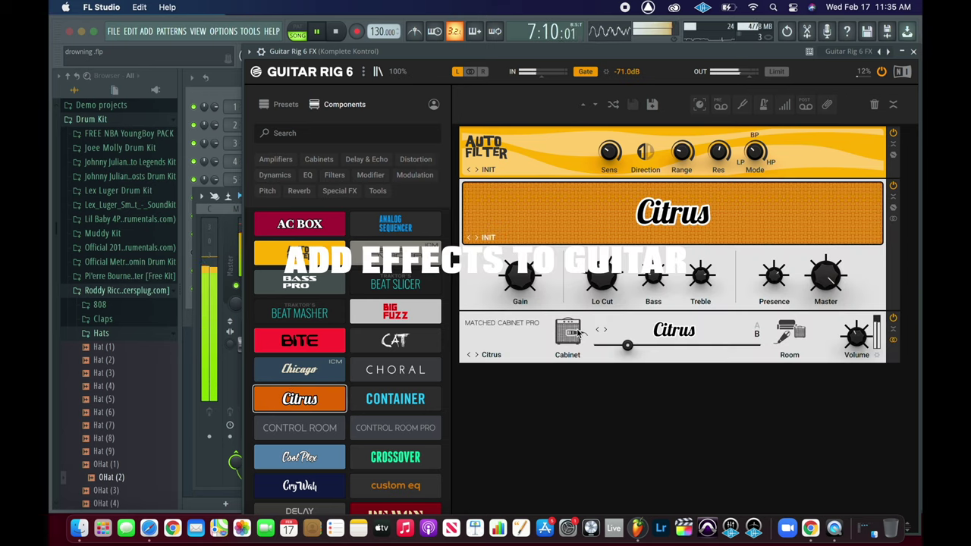
{"action": "key", "text": "space"}
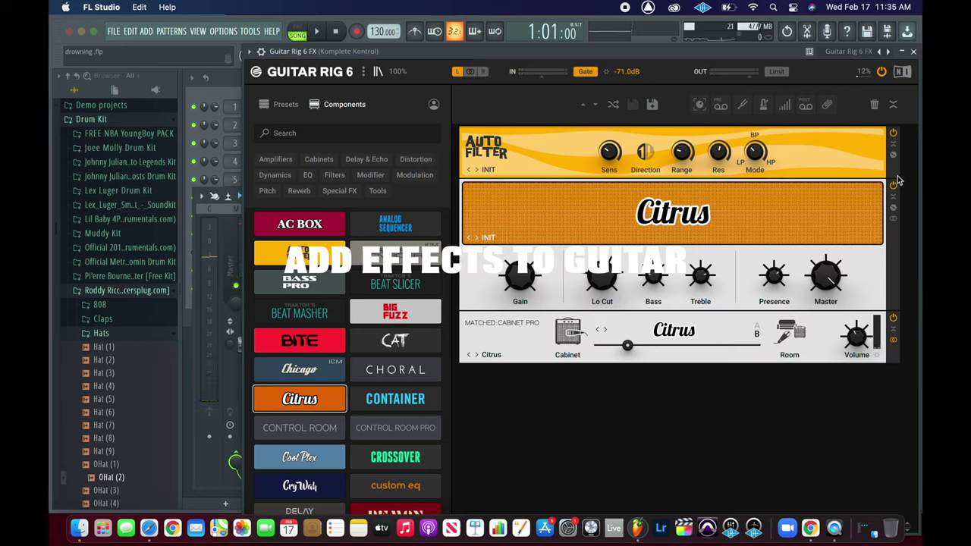
Raise the Auto Filter's Sens to about 0.99 and its Range to about the middle while the beat plays
{"action": "key", "text": "space"}
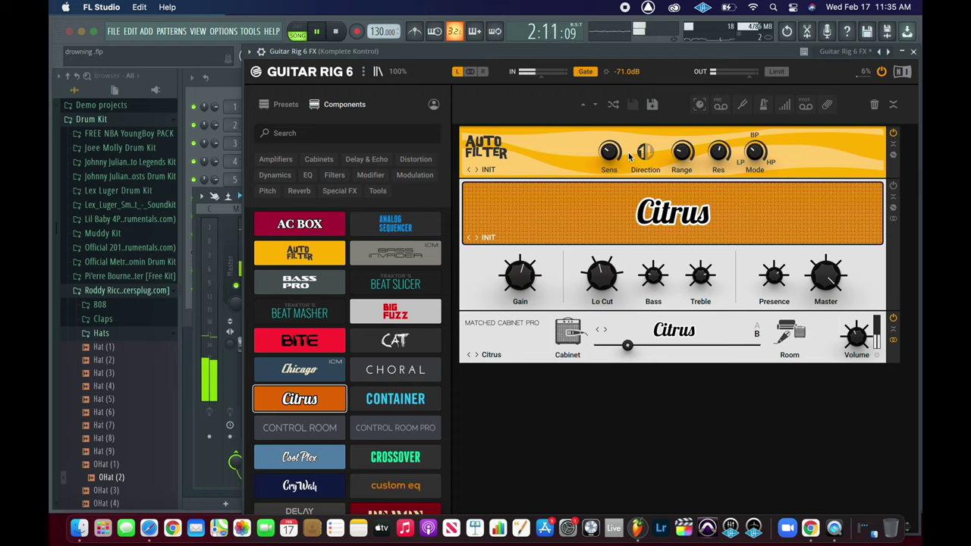
{"action": "left_click_drag", "start_coordinate": [610, 153], "coordinate": [632, 5]}
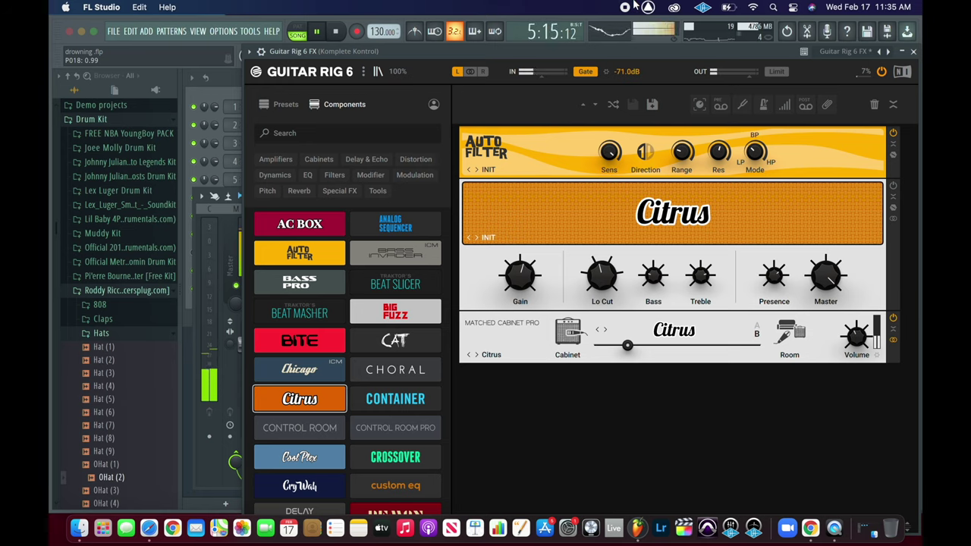
{"action": "left_click_drag", "start_coordinate": [687, 157], "coordinate": [700, 108]}
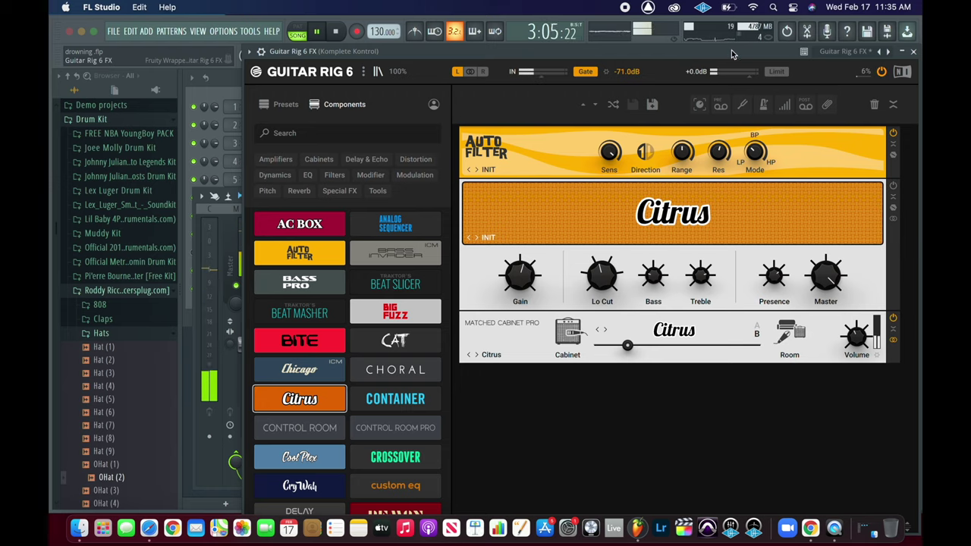
Move the Guitar Rig window off the mixer's effect slots and reduce the Guitar Rig 6 FX mix level to 62%
{"action": "left_click_drag", "start_coordinate": [733, 53], "coordinate": [645, 370]}
{"action": "left_click_drag", "start_coordinate": [892, 234], "coordinate": [893, 249]}
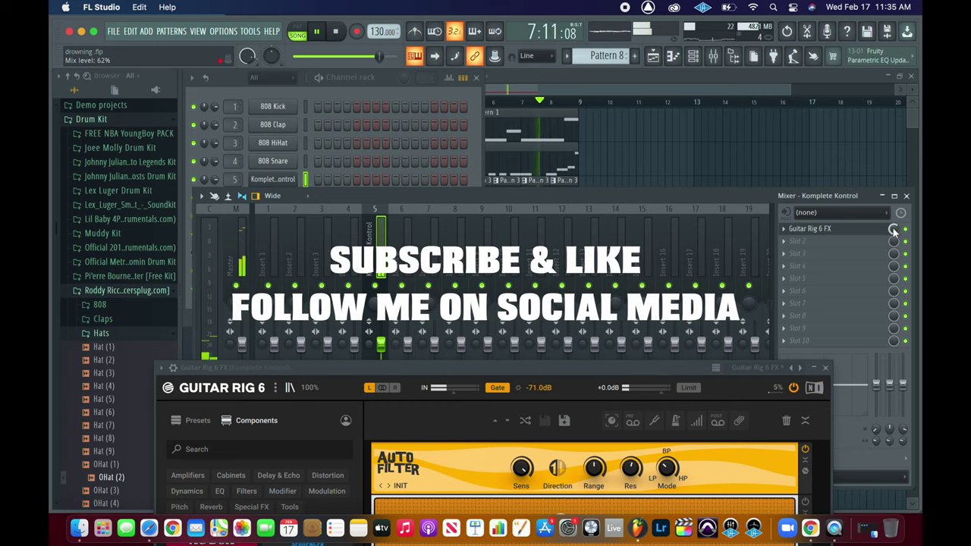